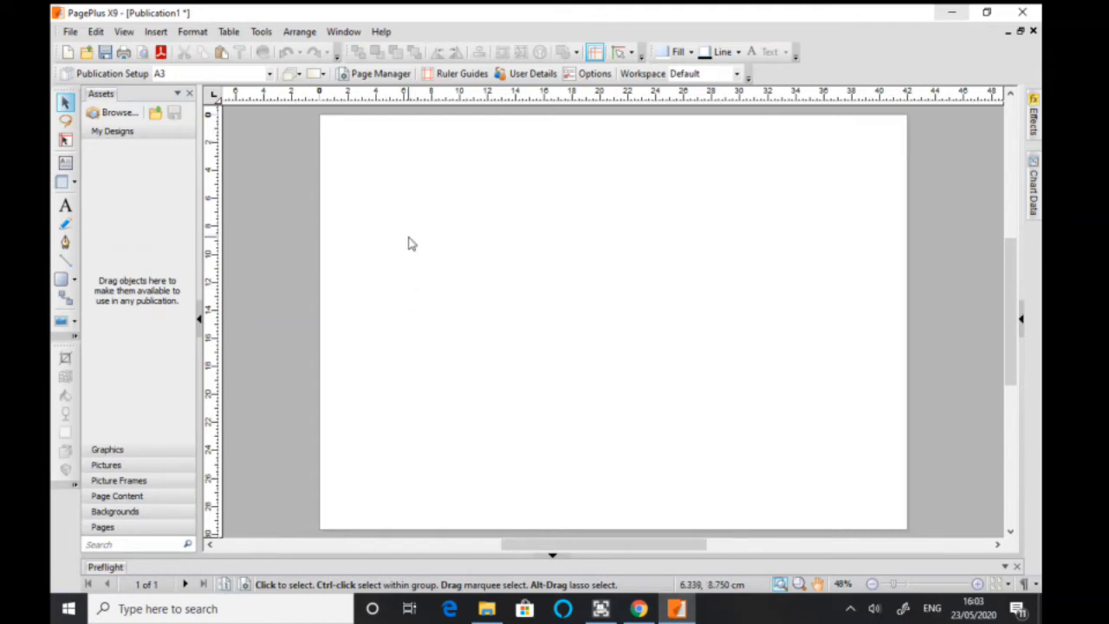
- Add artistic text reading "jvjhv" at about 72 pt in the upper-left area of the page
left_click(67, 205)
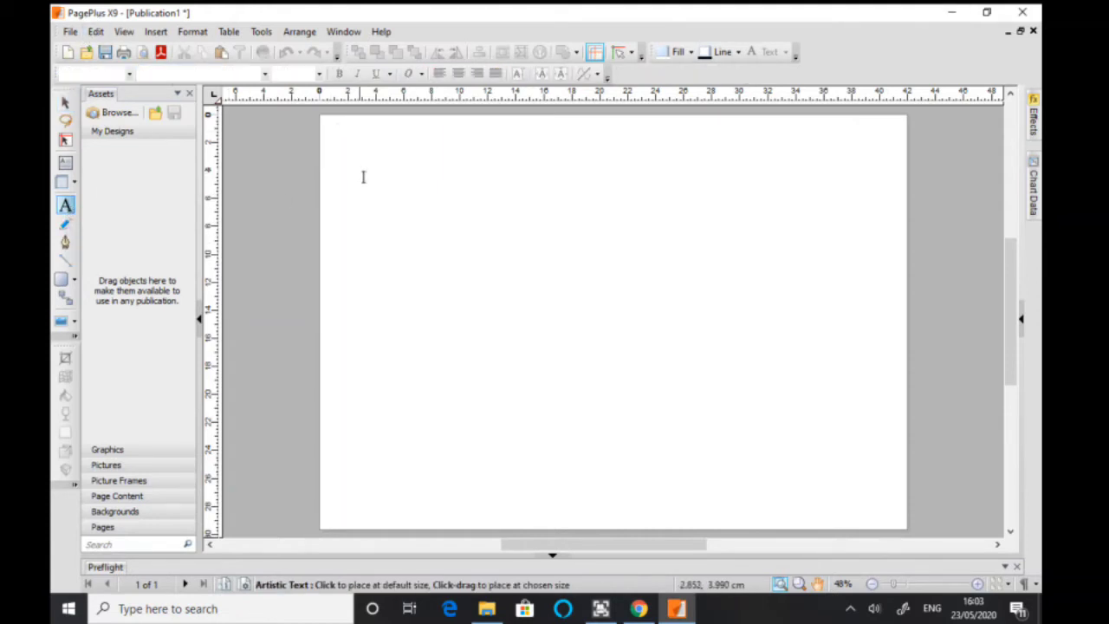
left_click_drag(363, 172, 376, 212)
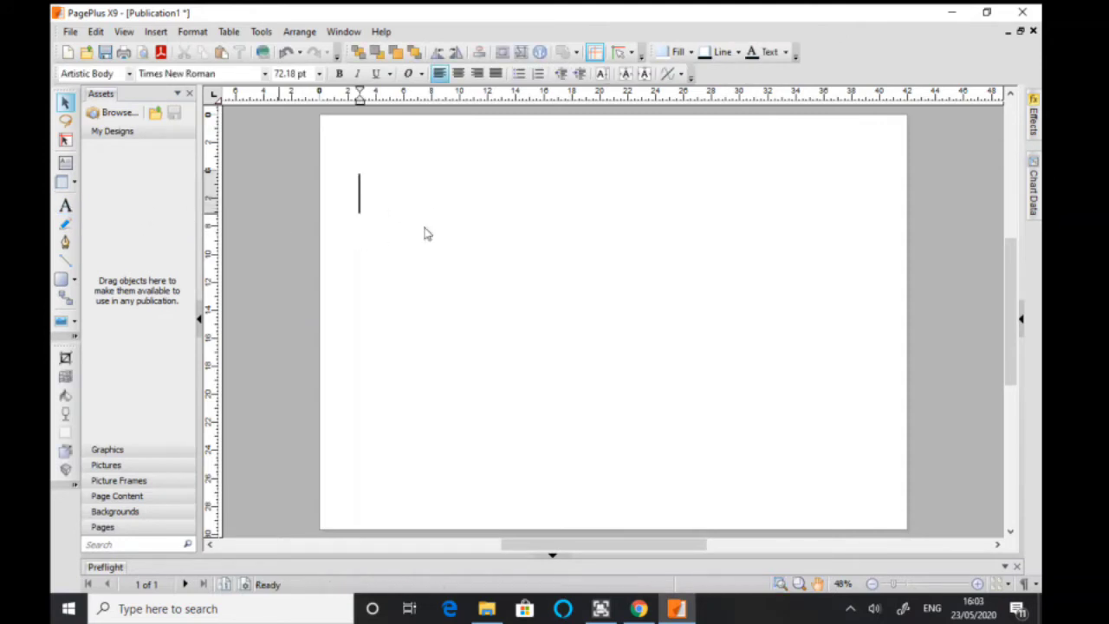
type("jvjhv")
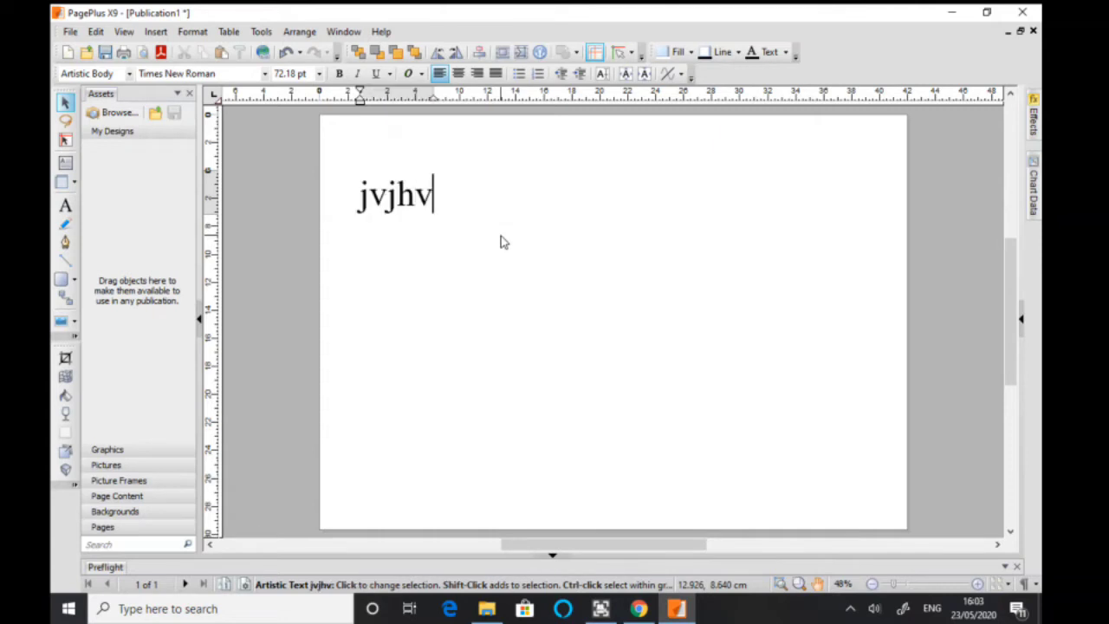
key("Escape")
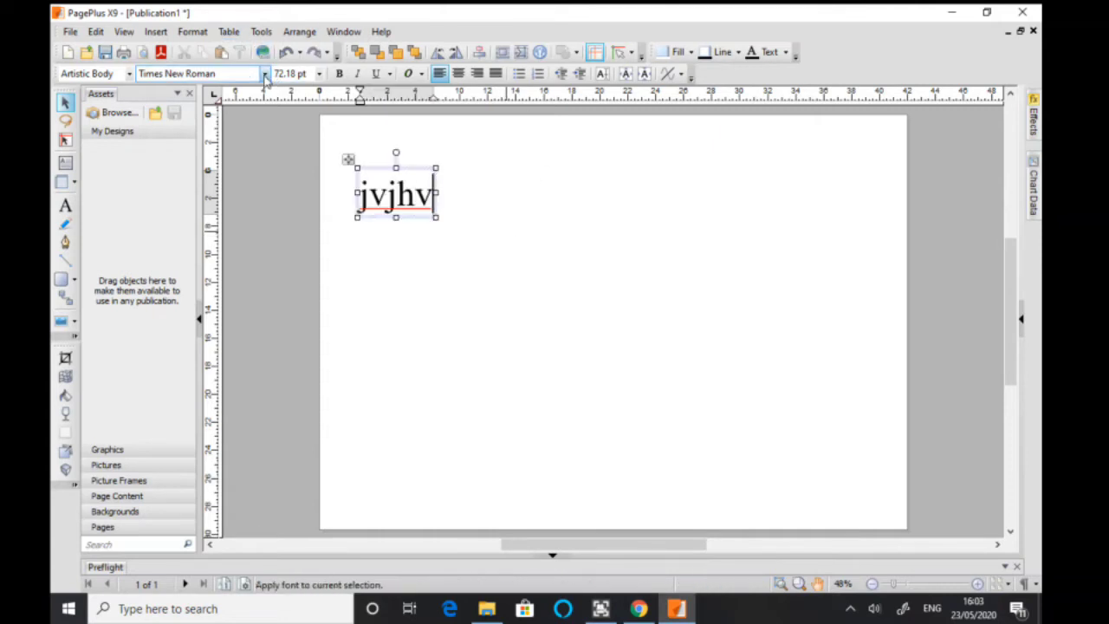
- Try to apply the Bernard MT Condensed font to the artistic text
left_click(264, 74)
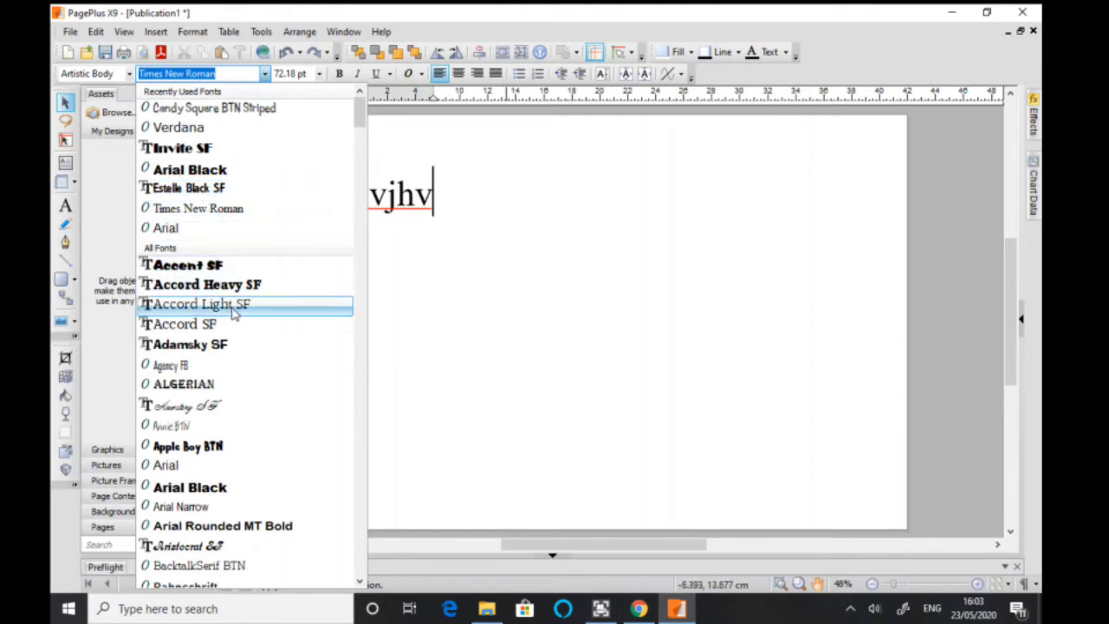
scroll(253, 356, "down", 12)
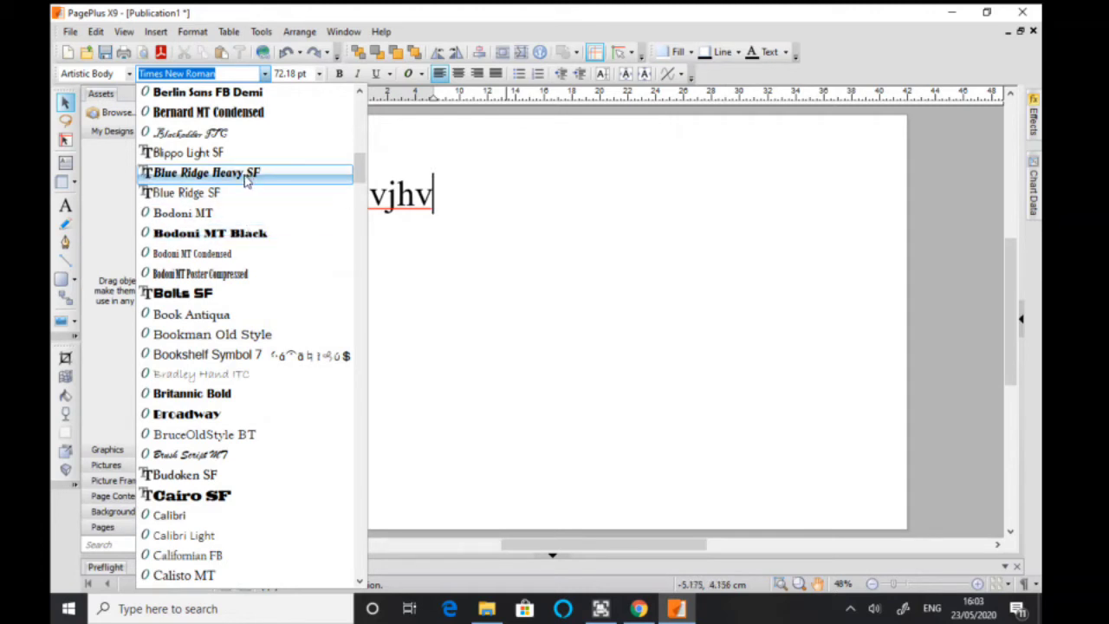
left_click(246, 114)
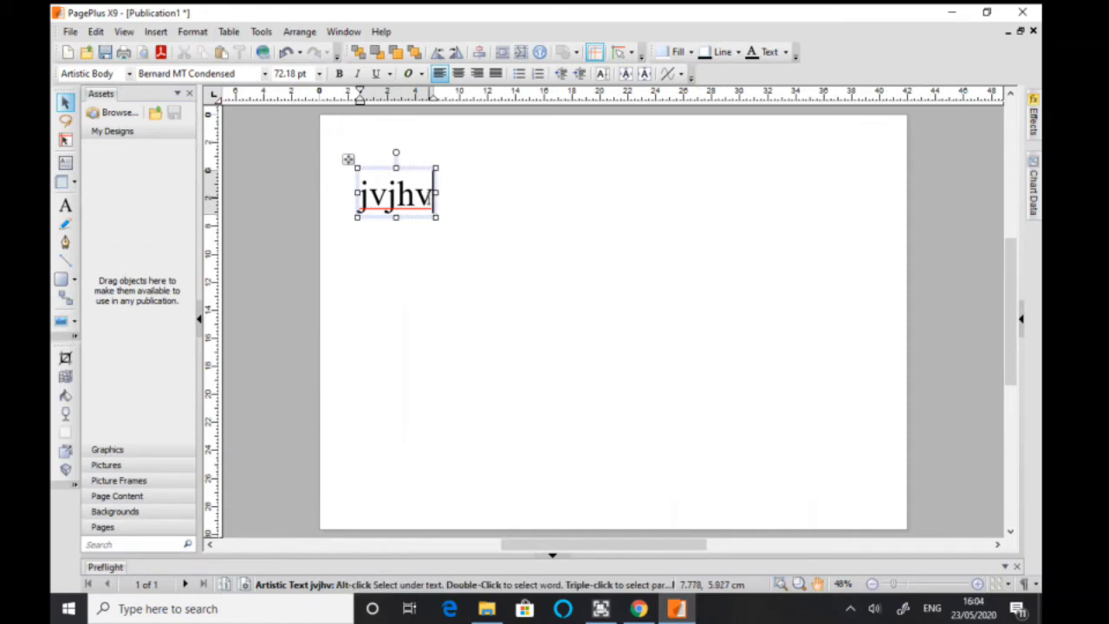
- Set the font of all the artistic text to Invite SF and enlarge it to about 84 pt
left_click_drag(435, 194, 345, 193)
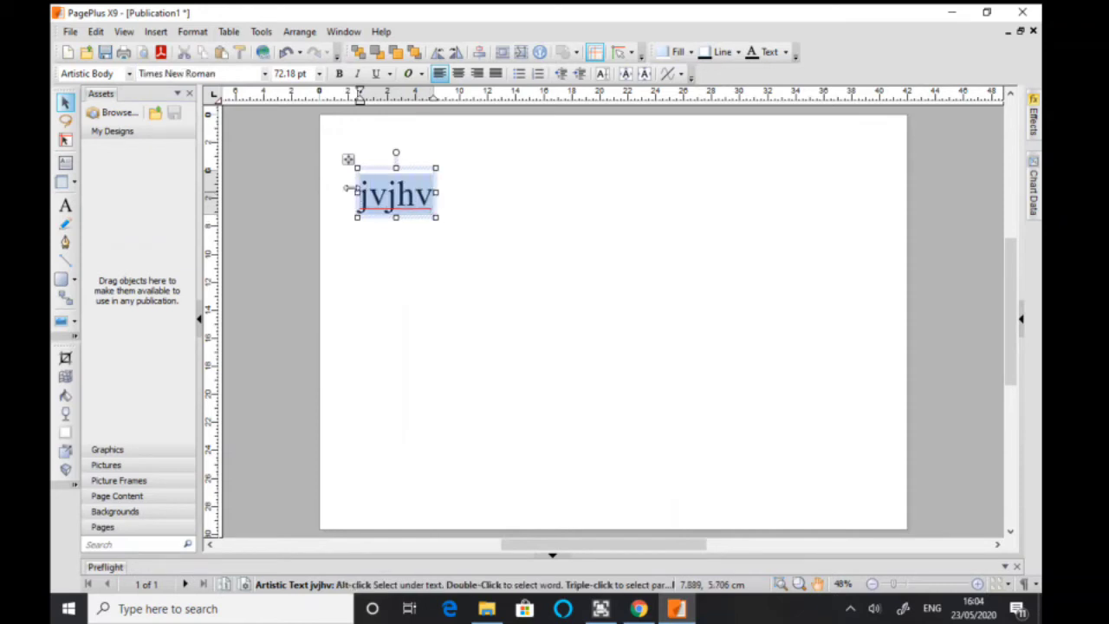
left_click(199, 73)
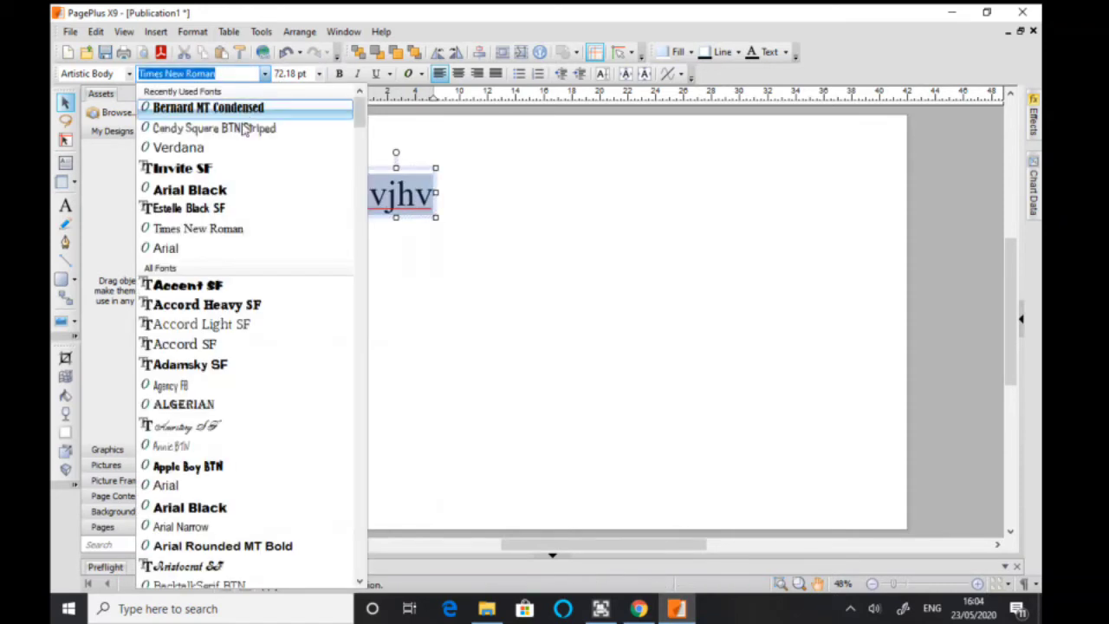
left_click(211, 171)
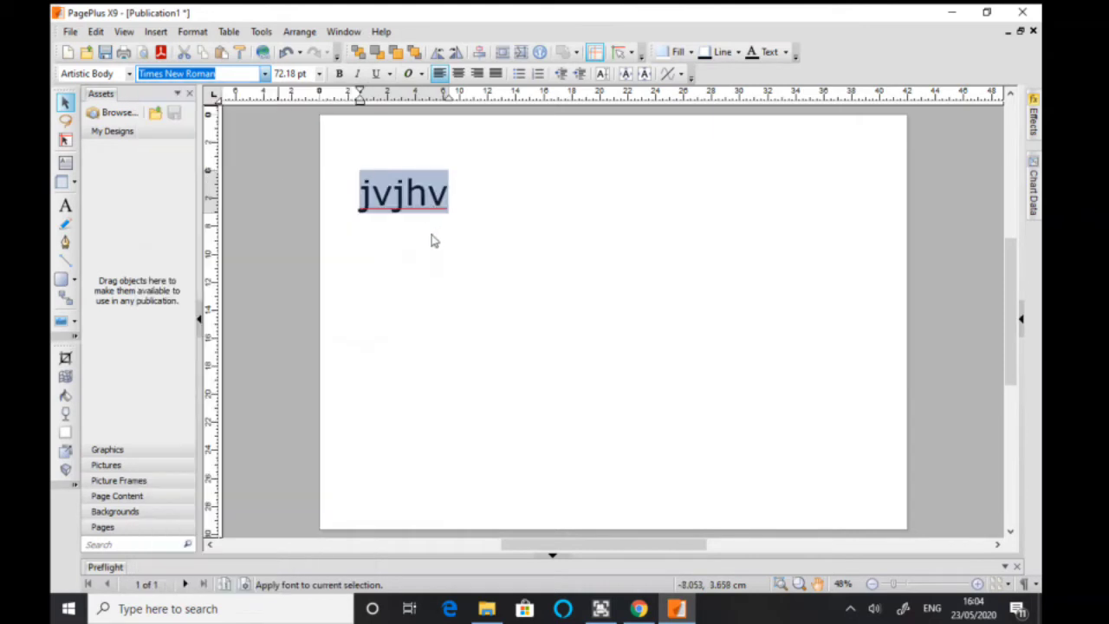
left_click_drag(463, 217, 481, 225)
left_click(384, 154)
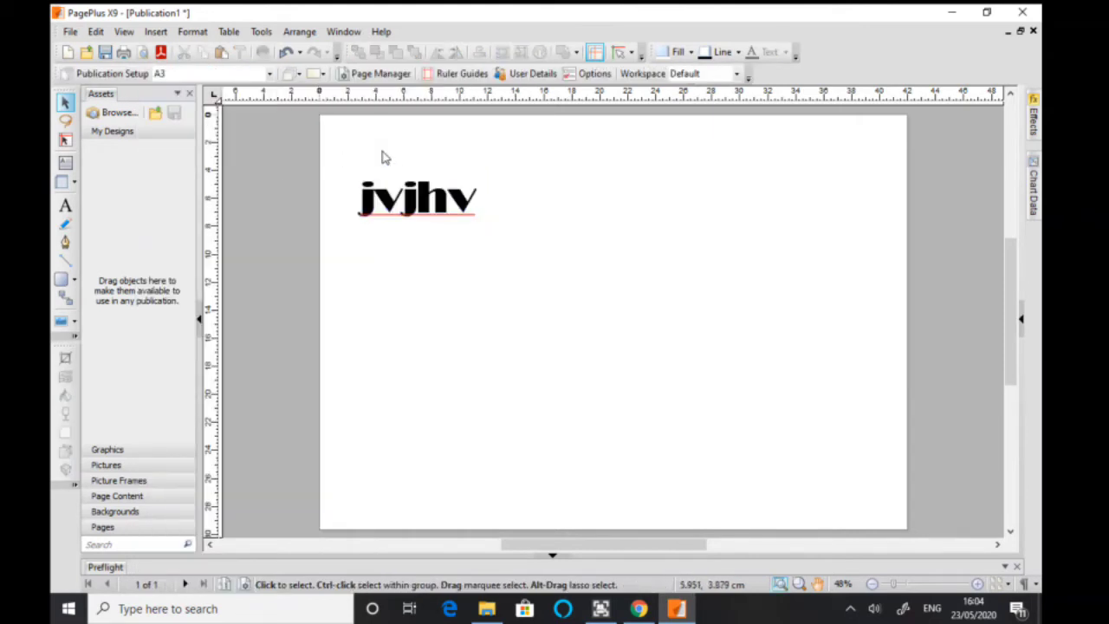
left_click(452, 221)
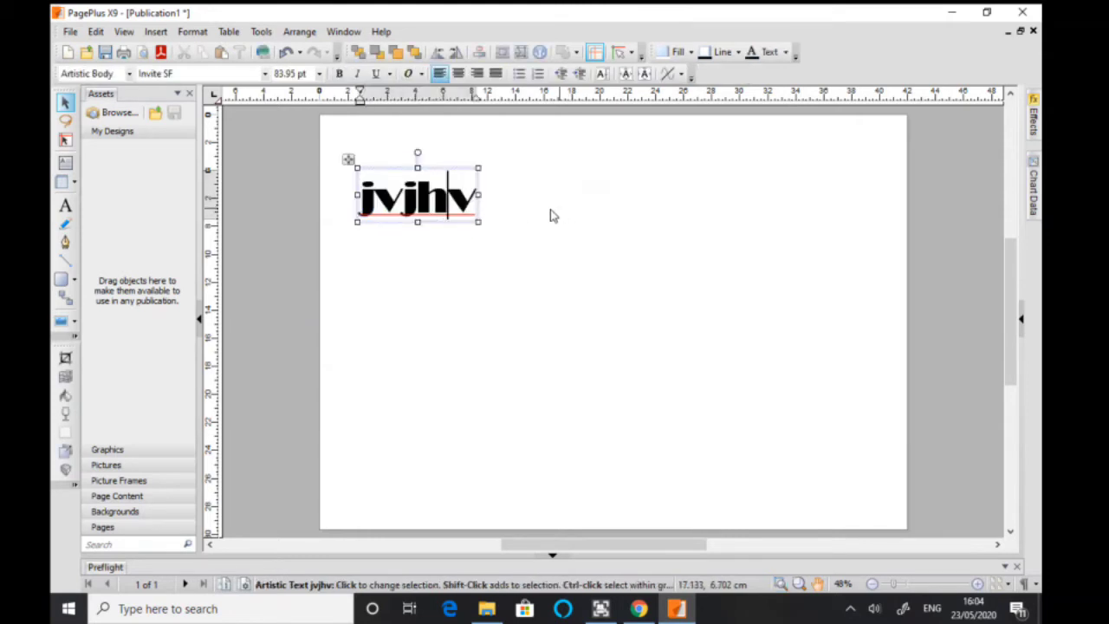
left_click(549, 216)
- Draw a text frame to the right of the artistic text and enter "fyfyyvhvhvhvhv" in it
left_click(67, 164)
left_click_drag(546, 155, 697, 211)
type("fyfyyvhvhvhvhv")
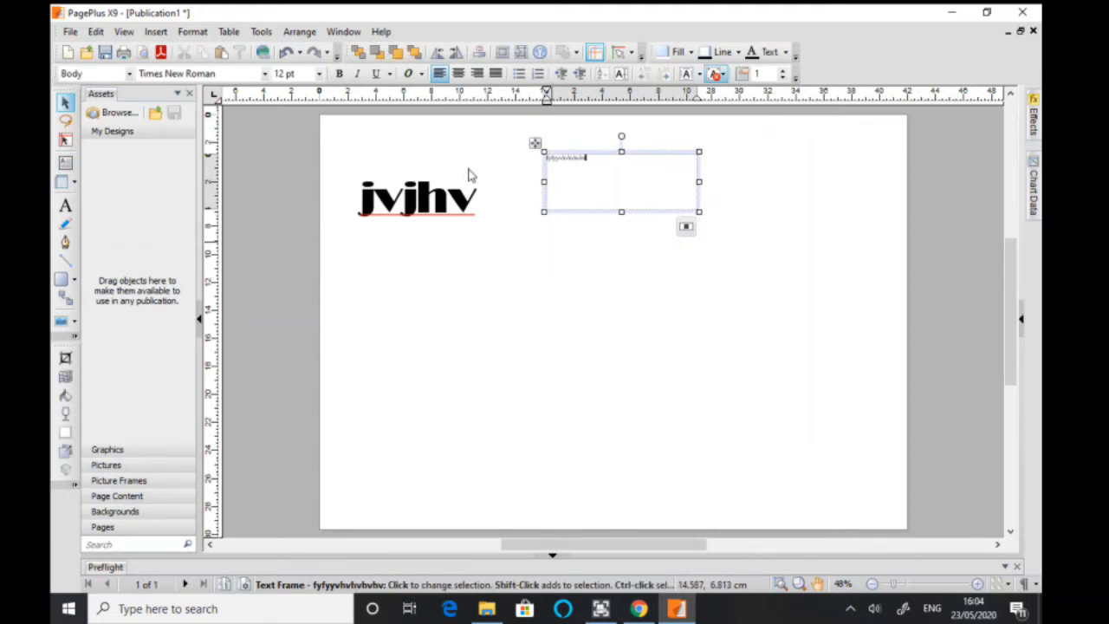
left_click(399, 270)
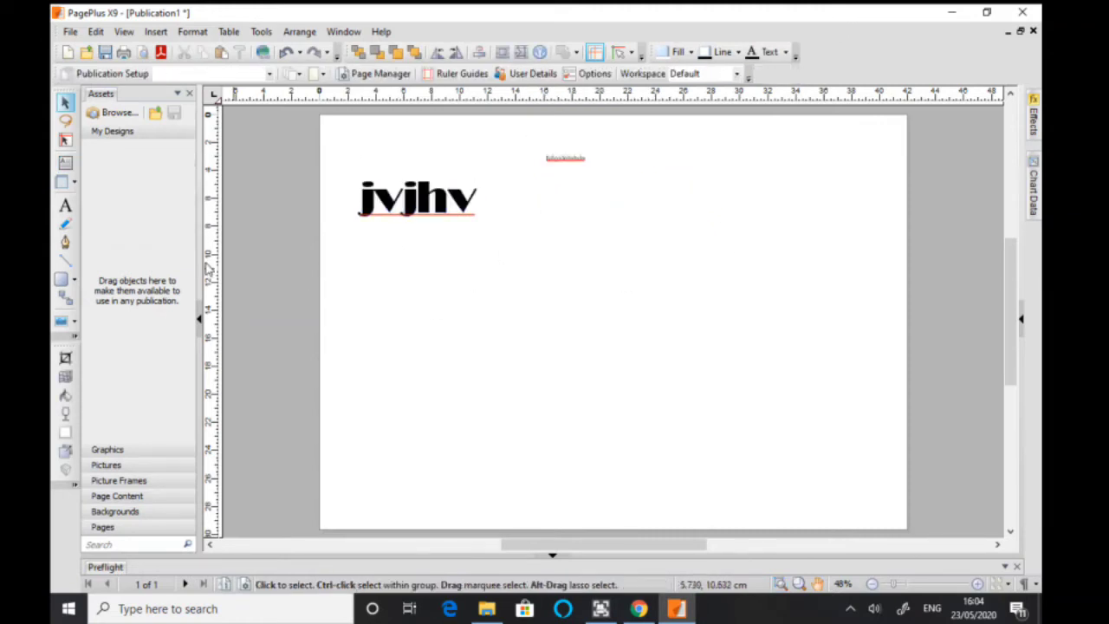
- Draw a nearly circular ellipse, about 6.4 by 5.9 cm, below the artistic text
left_click(76, 282)
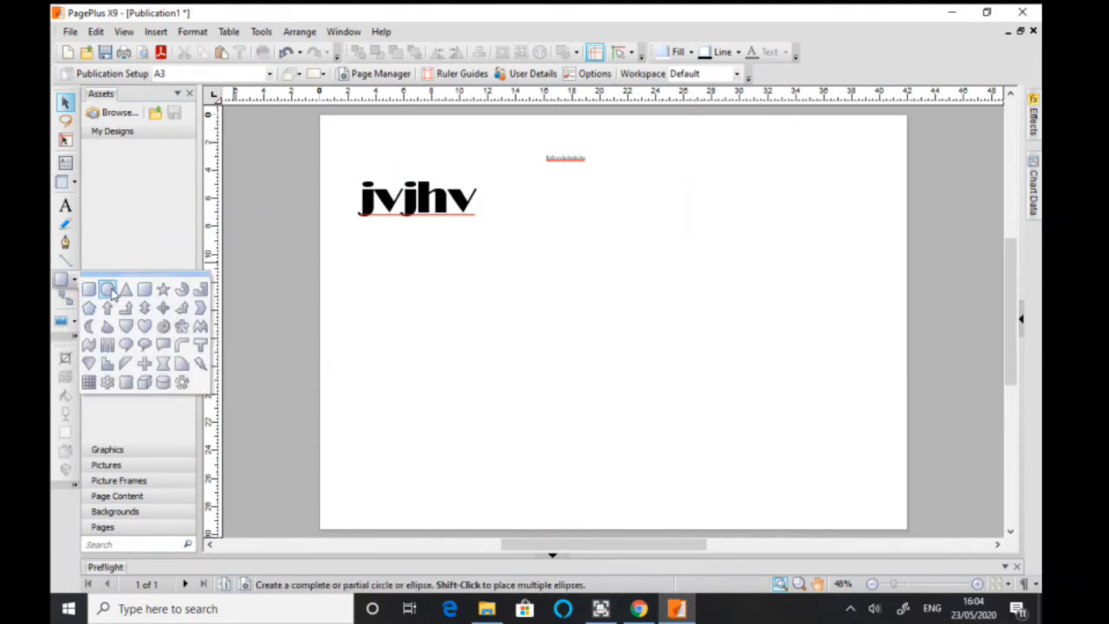
left_click(107, 288)
left_click_drag(359, 262, 451, 346)
- Draw a rectangle of about 9.5 by 6.6 cm to the right of the circle
left_click(74, 282)
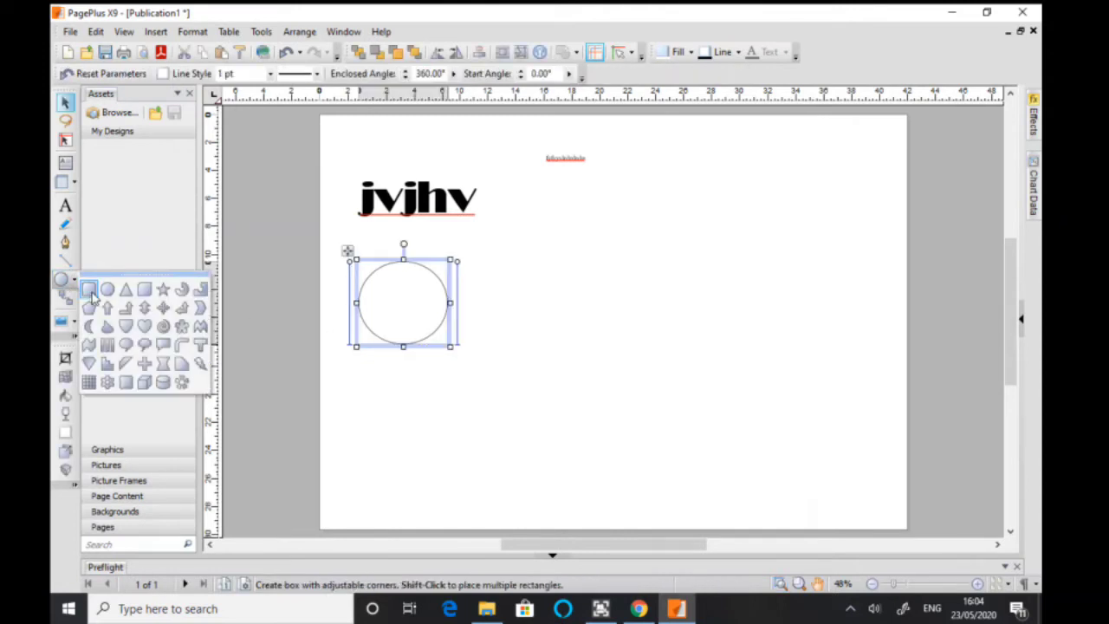
left_click(88, 288)
left_click_drag(491, 256, 629, 353)
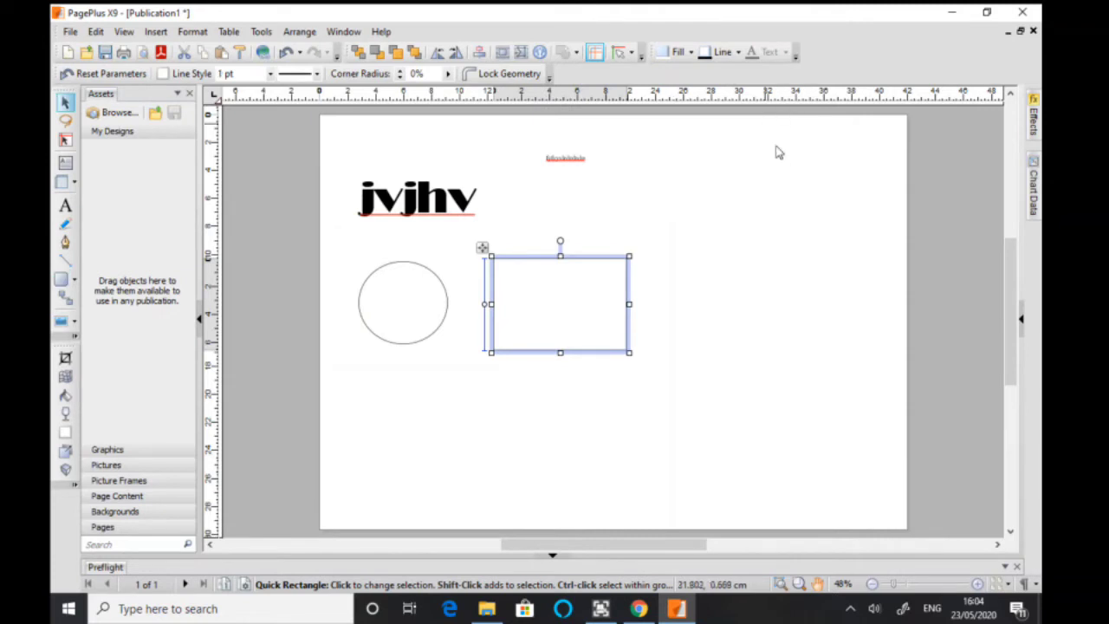
- Fill the rectangle with the Red swatch and the circle with the Blue swatch
left_click(1020, 318)
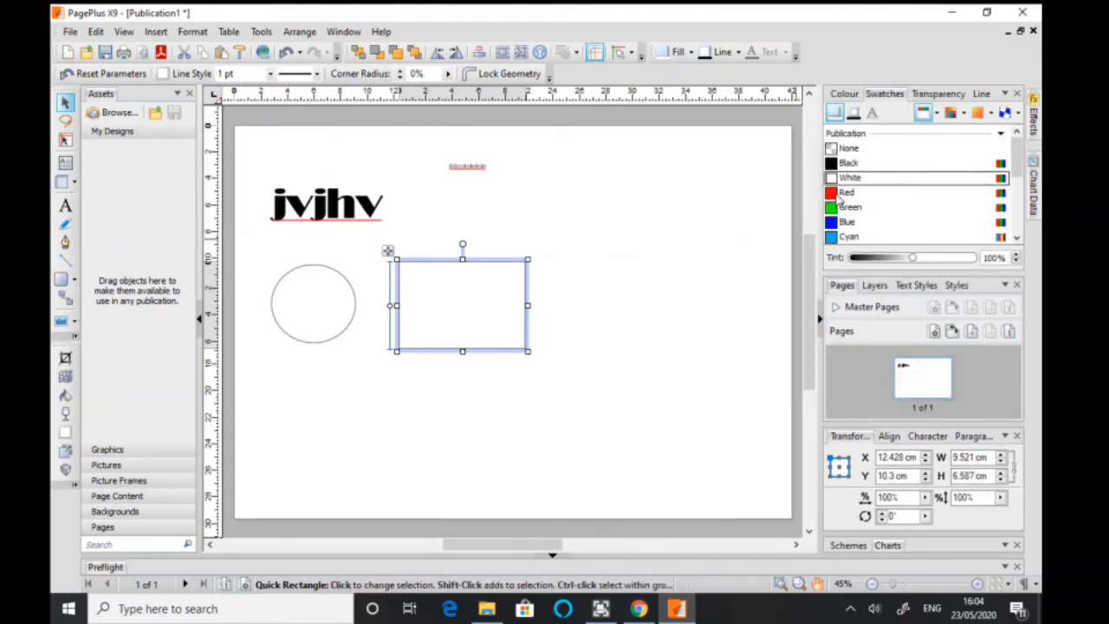
left_click(832, 194)
left_click(312, 292)
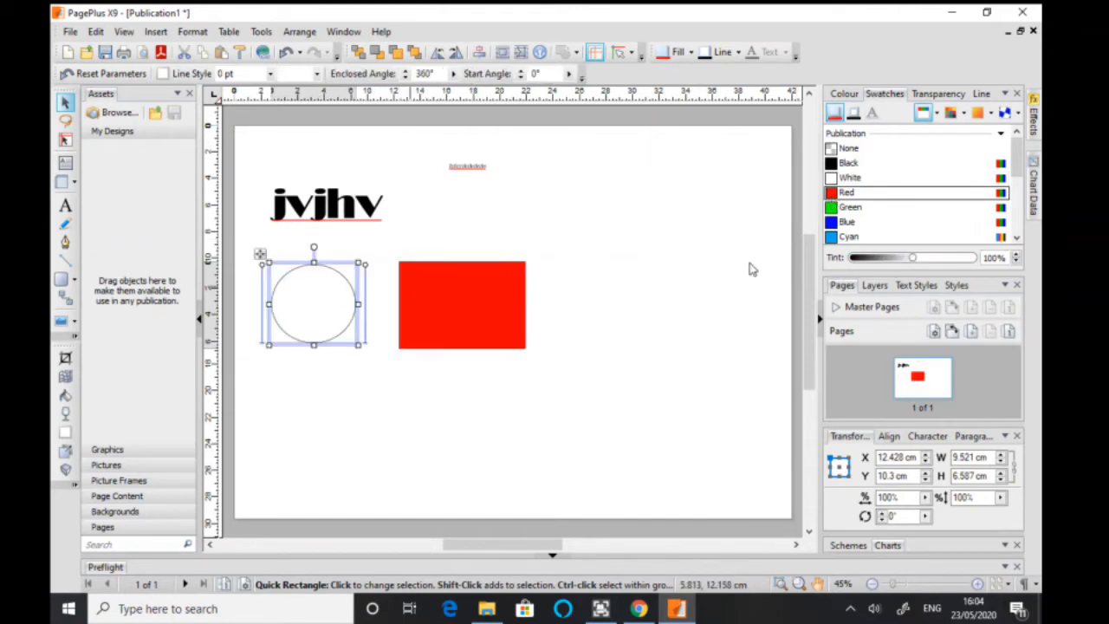
left_click(833, 223)
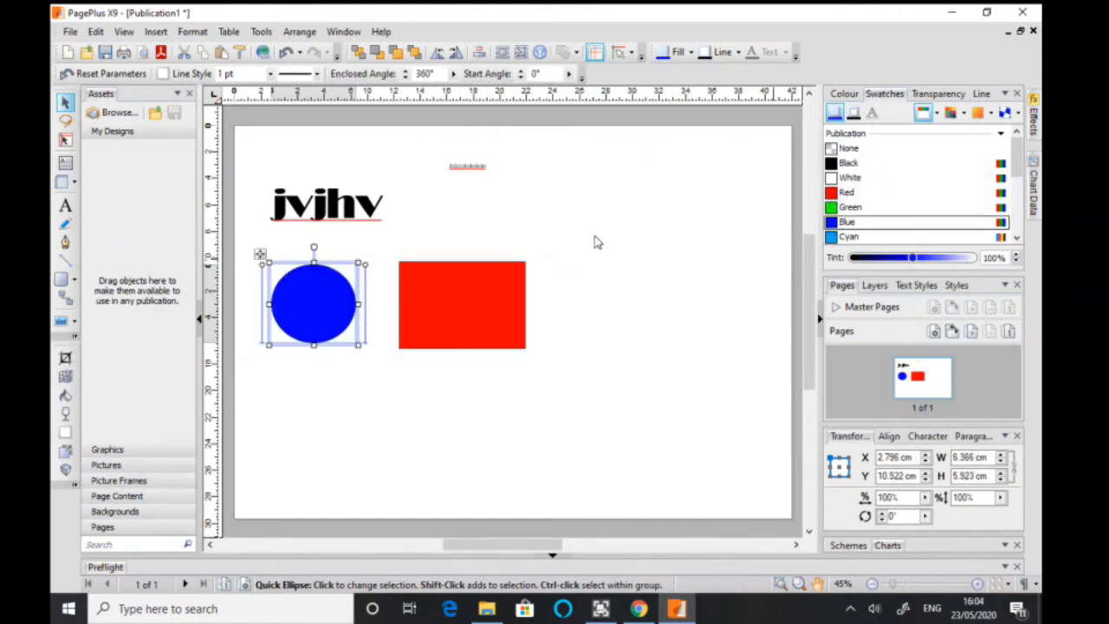
- Move the blue circle to the other side of the red rectangle
left_click(545, 288)
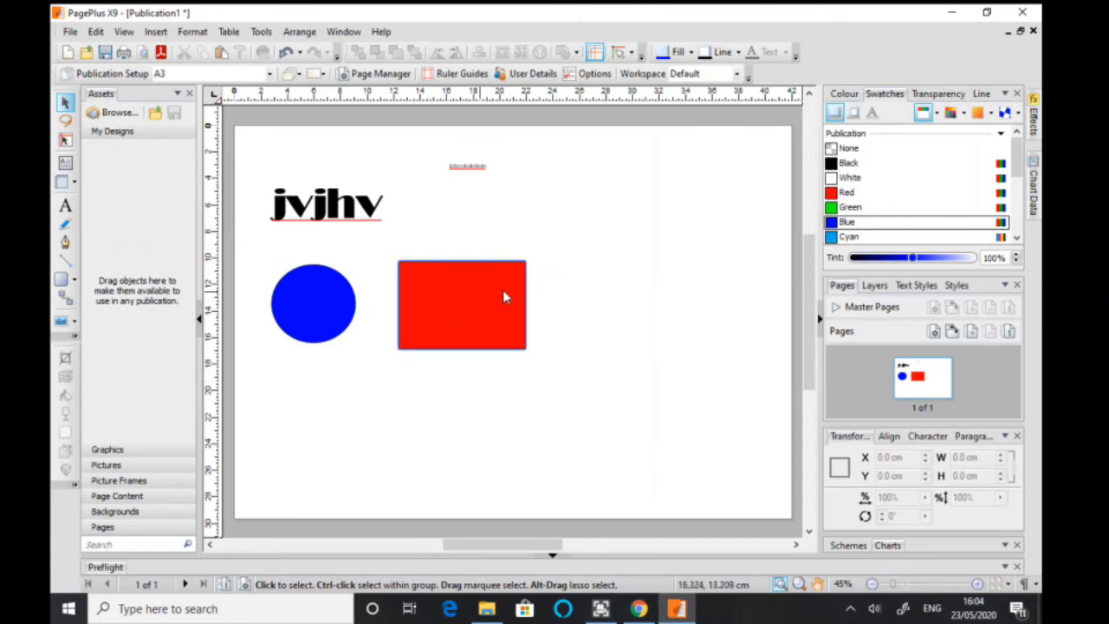
left_click_drag(331, 295, 629, 289)
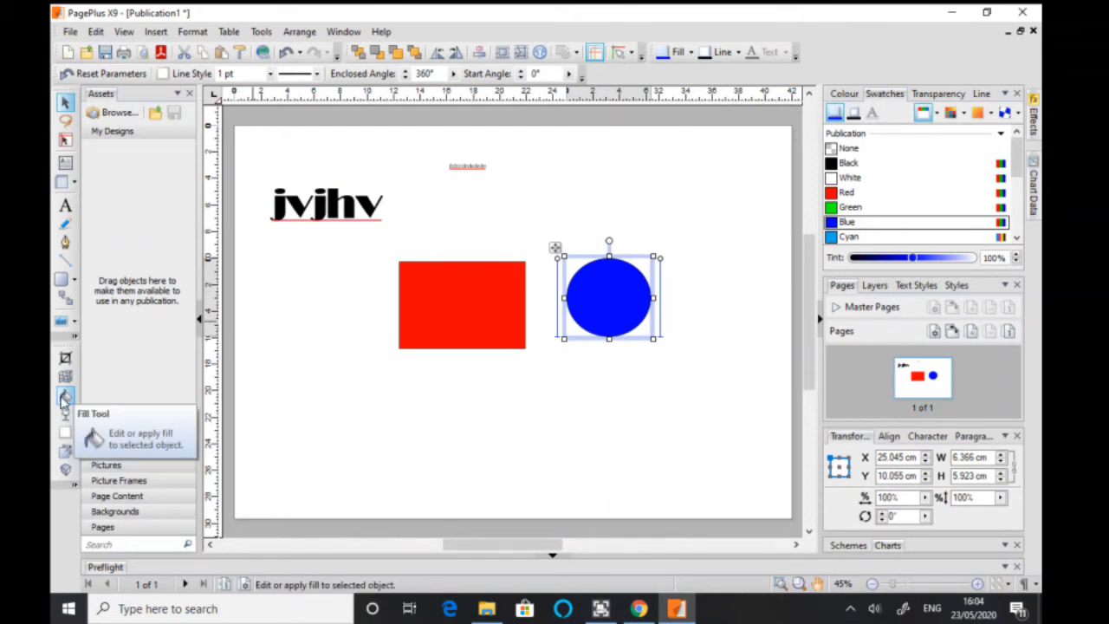
- Apply a linear fill to the circle and run its gradient diagonally from blue at the lower right to white at the upper left
left_click(64, 397)
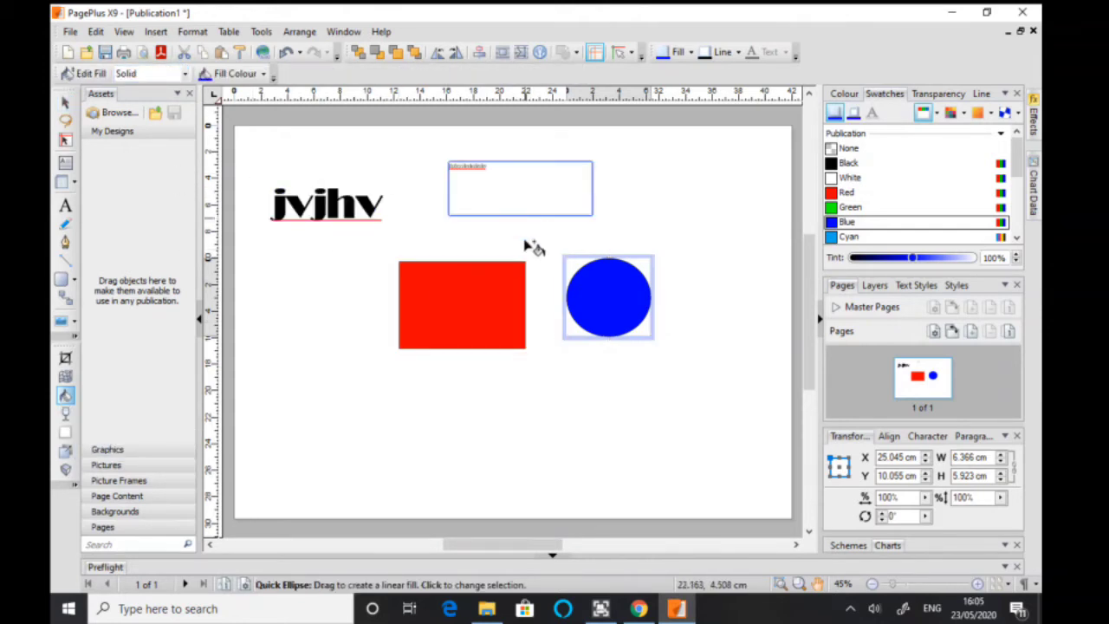
left_click(185, 74)
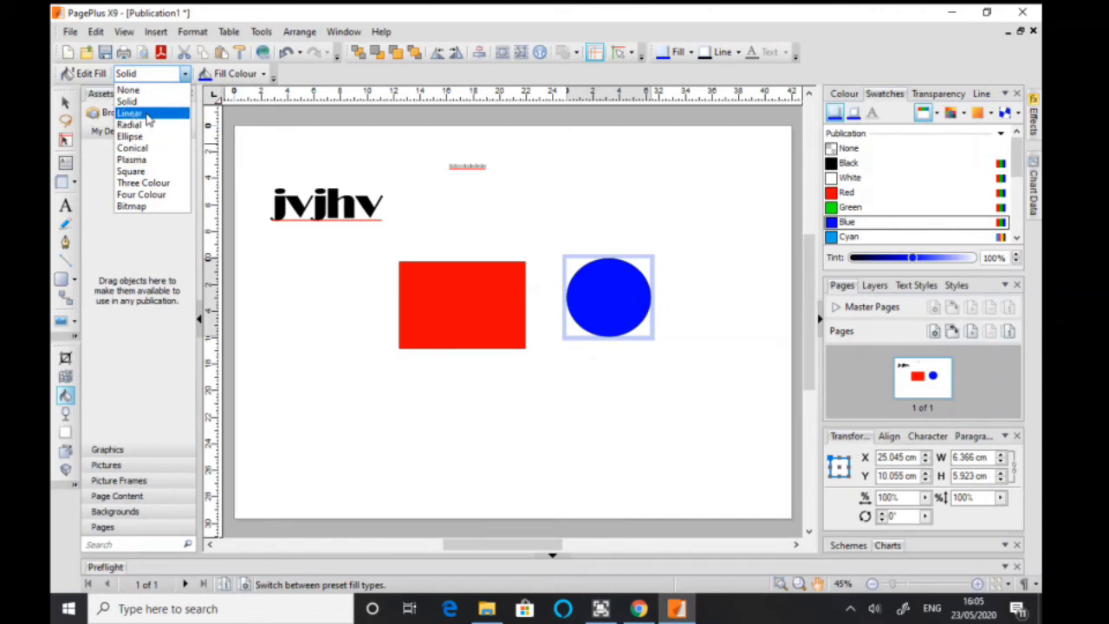
left_click(245, 216)
left_click(604, 306)
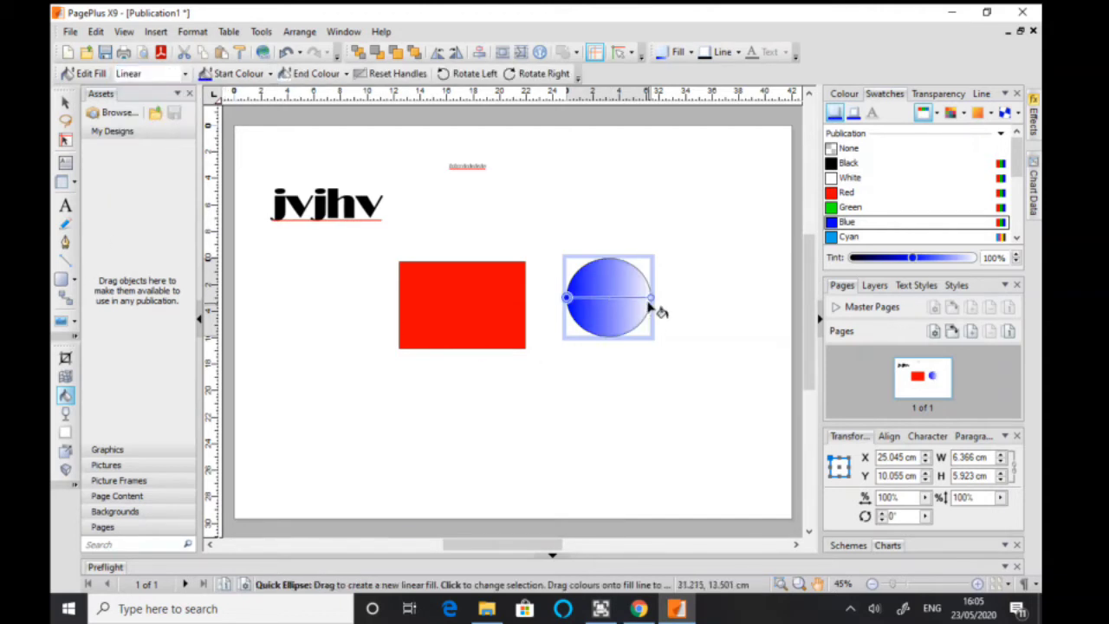
left_click_drag(651, 297, 554, 241)
left_click_drag(567, 297, 660, 349)
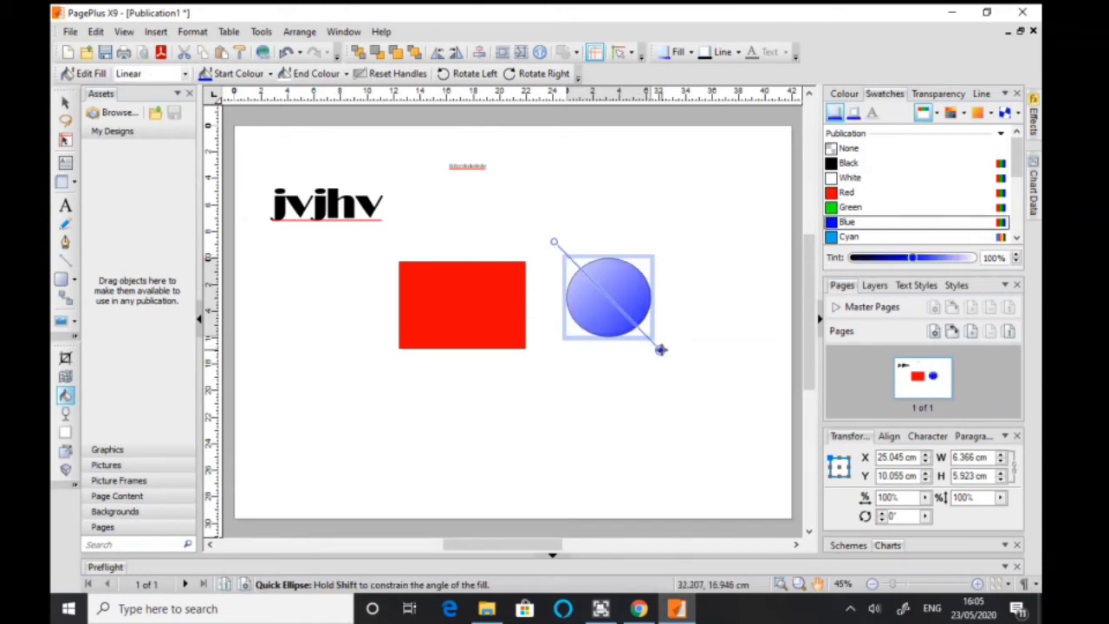
- Add a red colour stop midway along the circle's gradient line and shift it towards the upper-left end
left_click(611, 301)
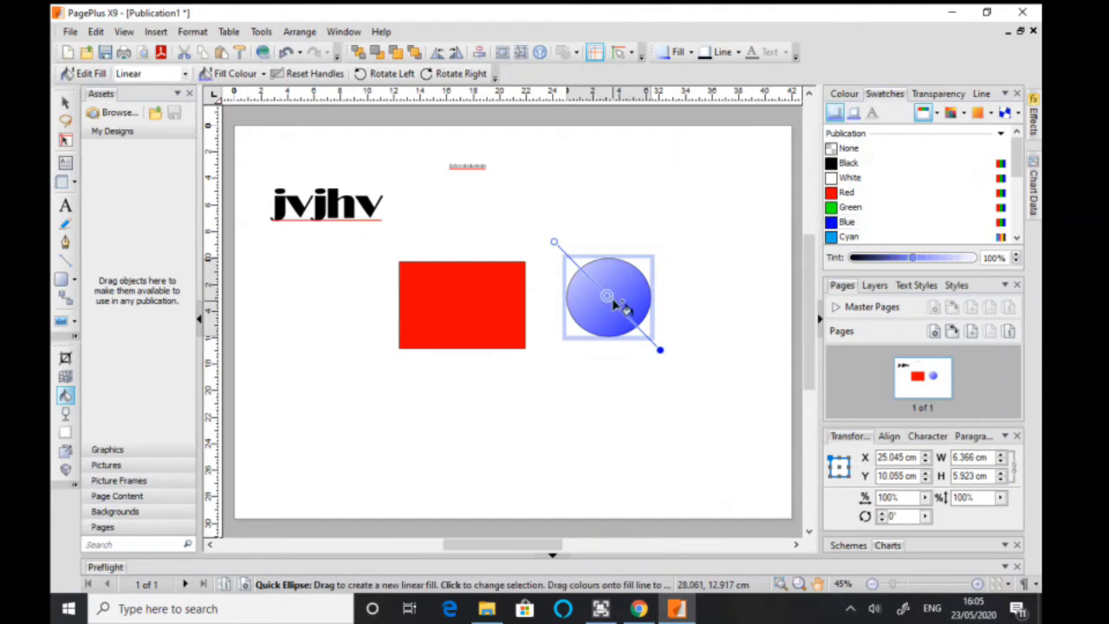
left_click(261, 75)
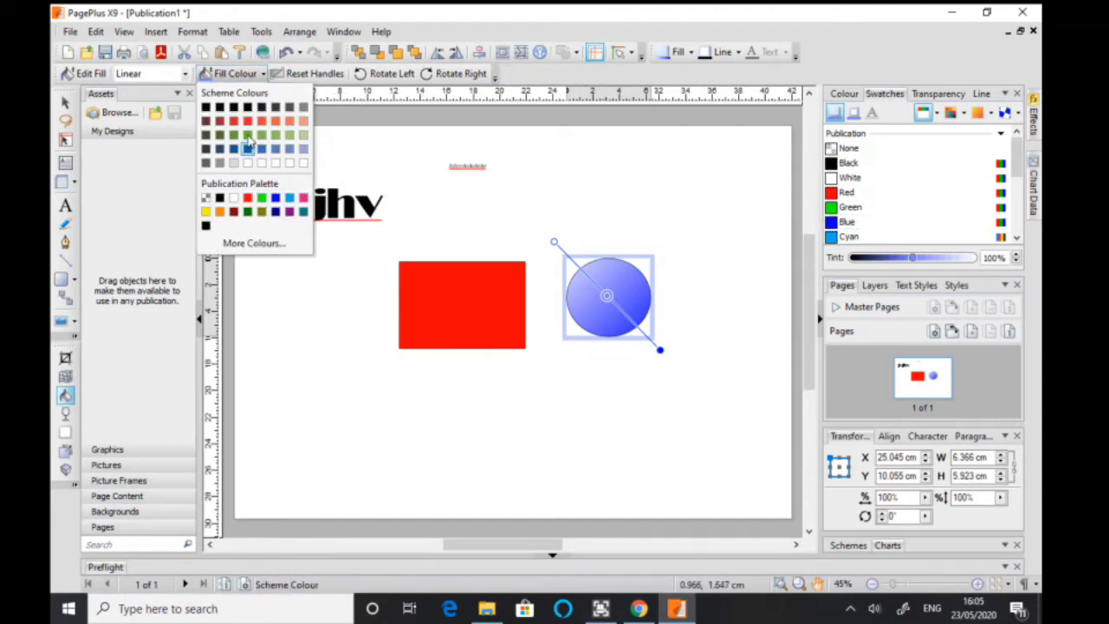
left_click(248, 121)
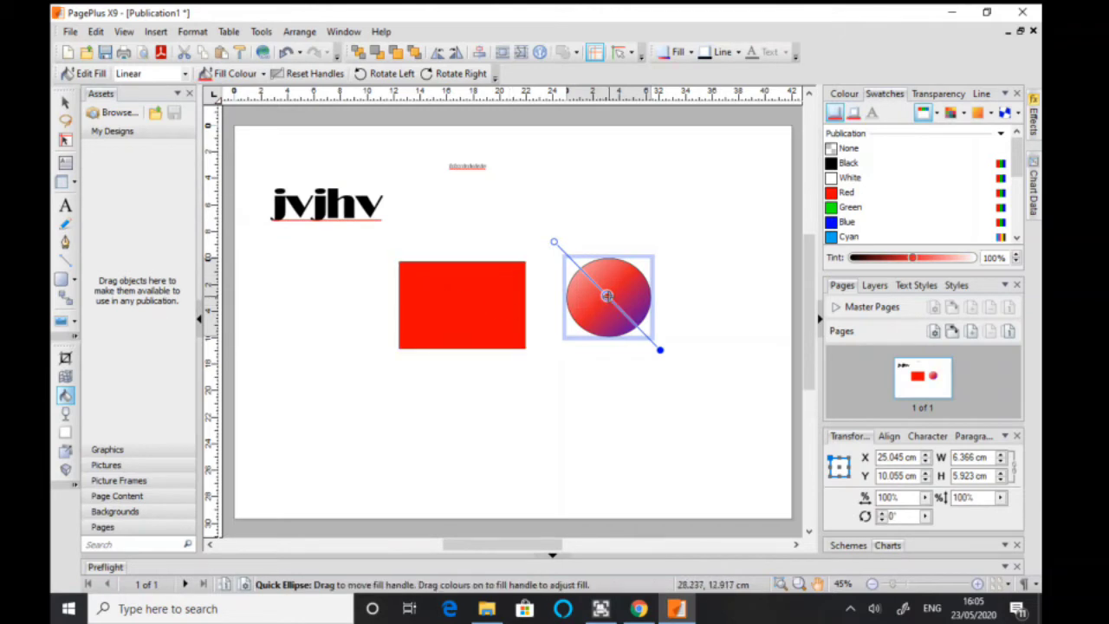
left_click_drag(607, 296, 588, 276)
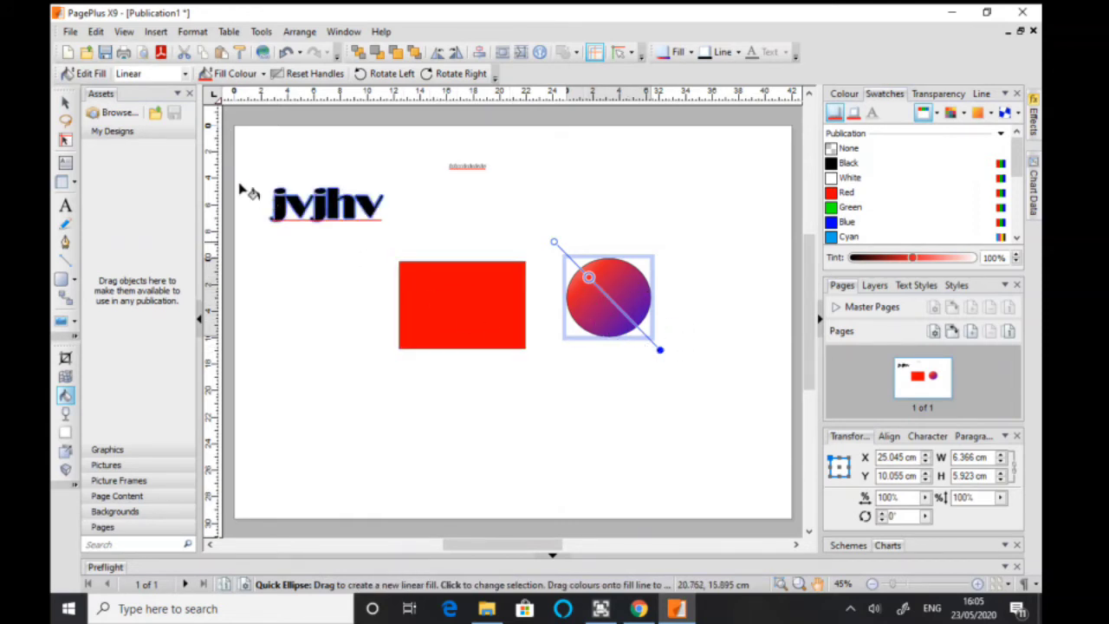
left_click(65, 102)
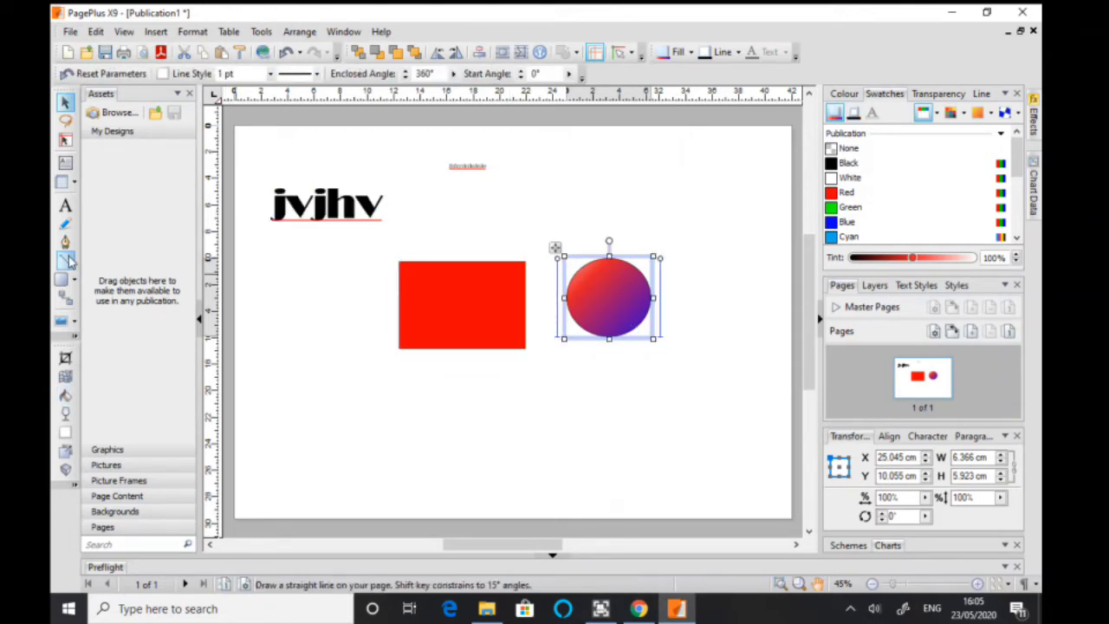
- Draw a nearly horizontal straight line about 25.9 cm long below both shapes and set its thickness to 10 pt
left_click_drag(325, 375, 667, 376)
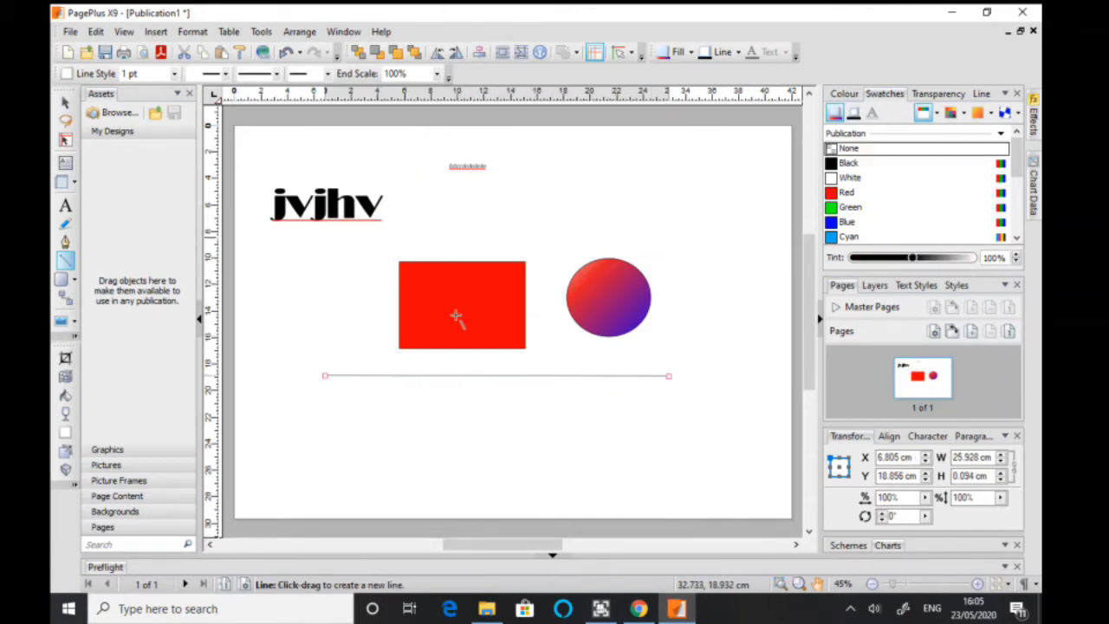
left_click(174, 74)
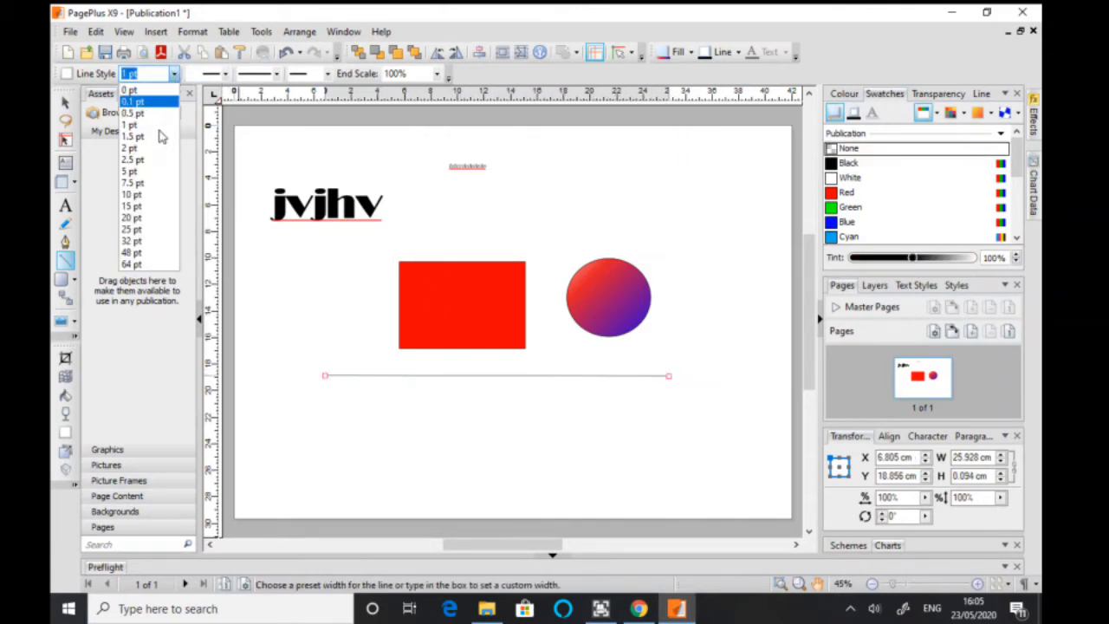
left_click(151, 196)
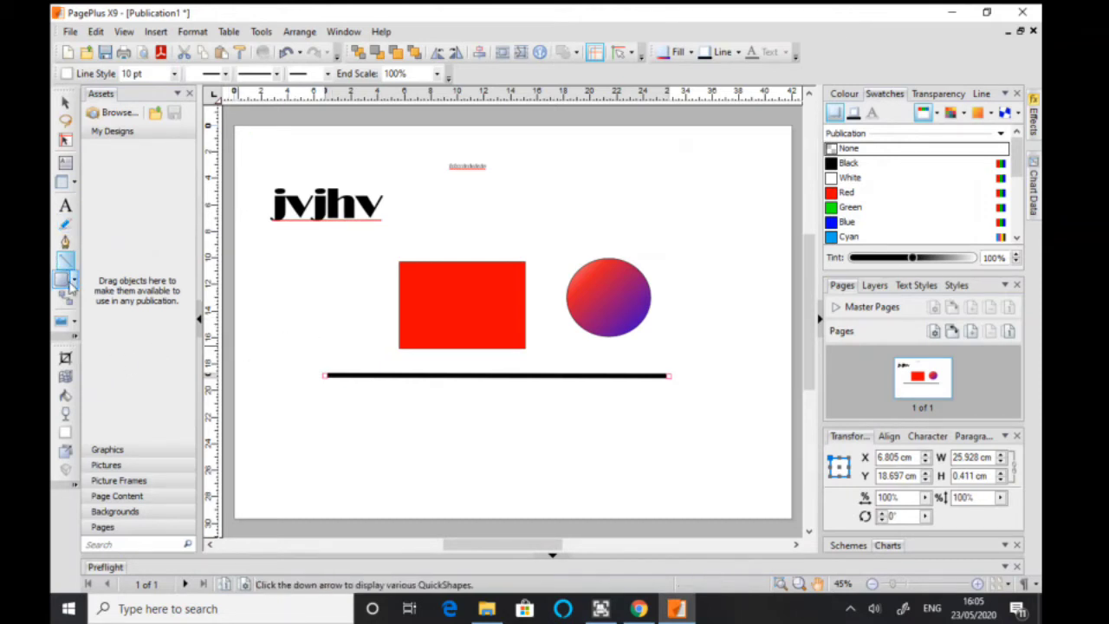
left_click(65, 102)
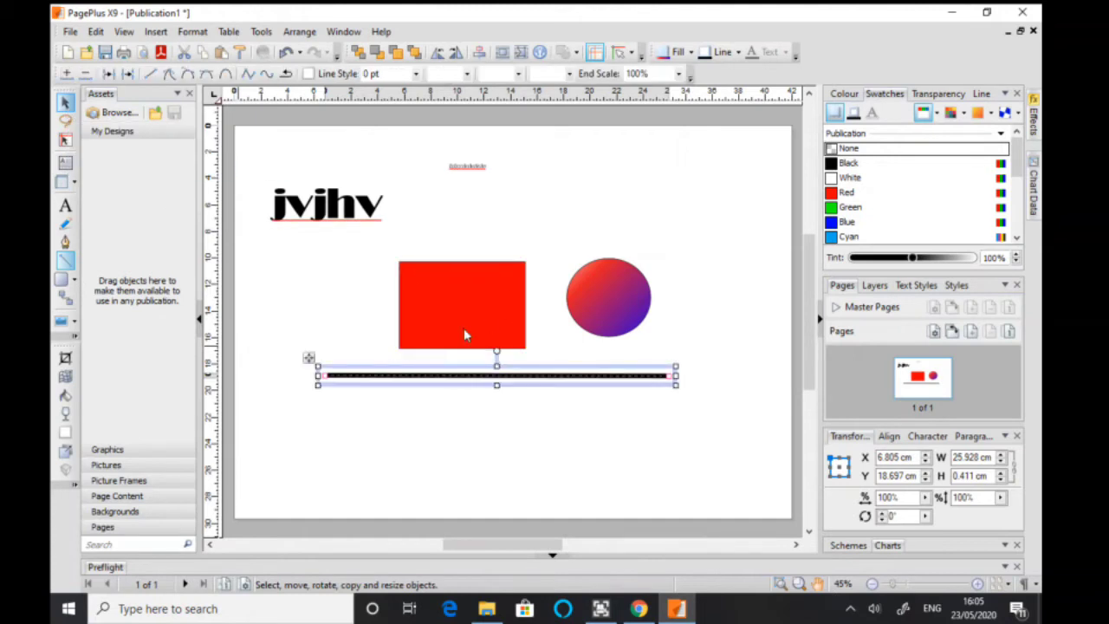
- Add a drop shadow to the red rectangle and offset it towards the upper right, leaving only a small upward offset
left_click(465, 294)
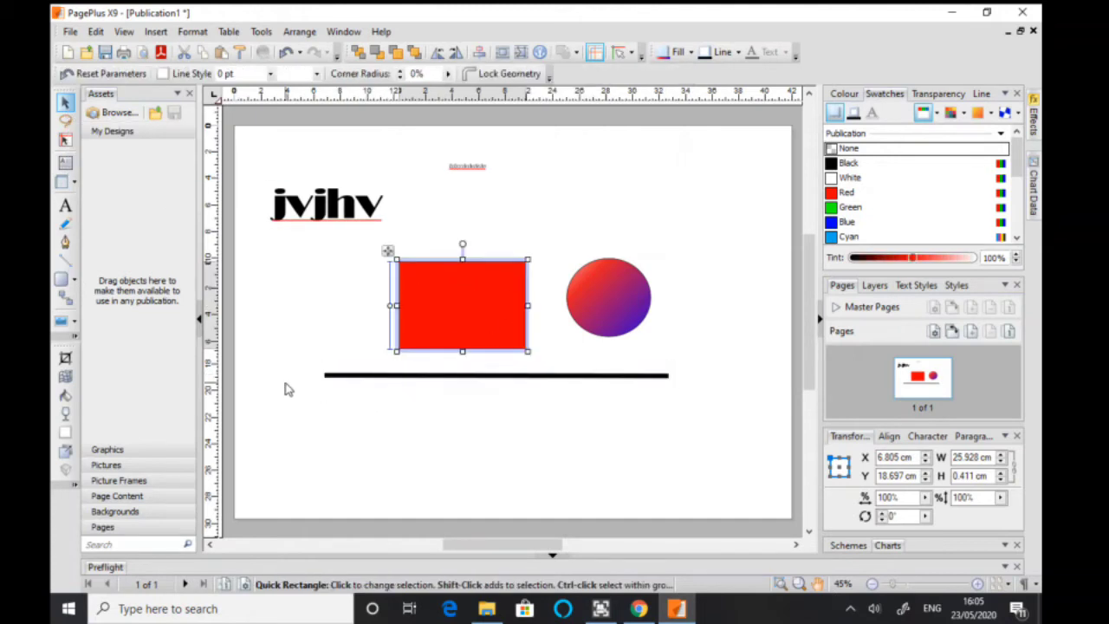
left_click(67, 452)
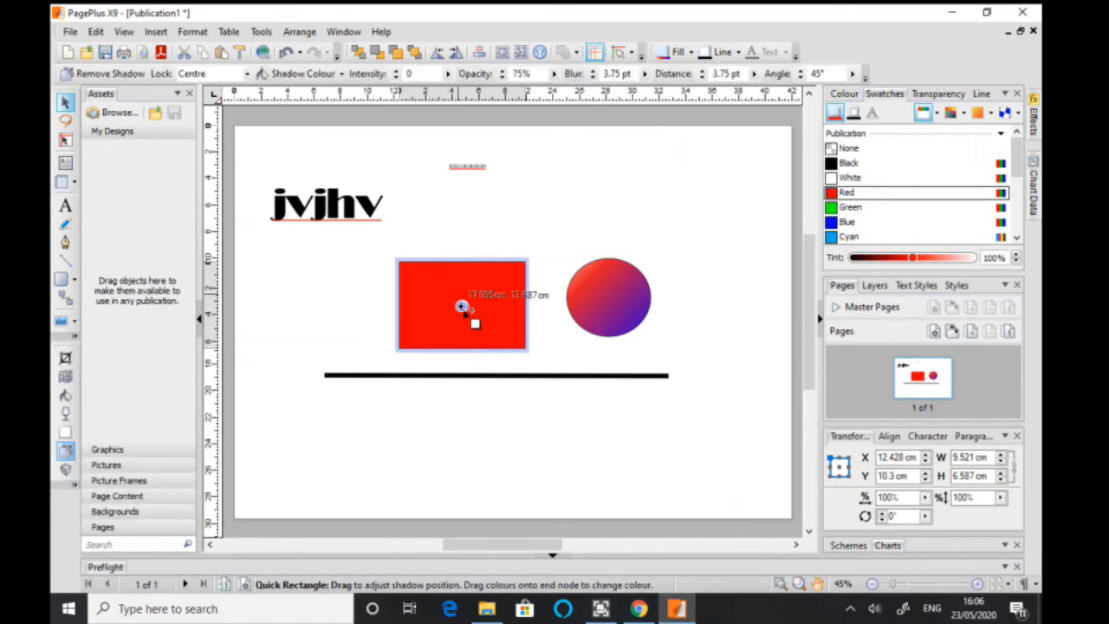
left_click_drag(461, 305, 482, 292)
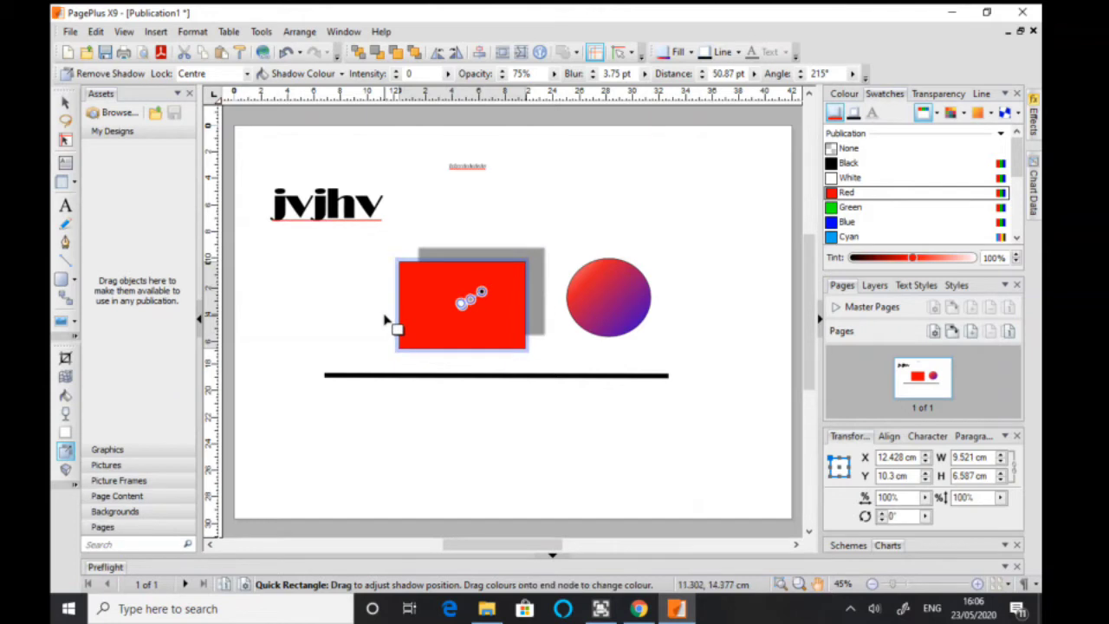
mouse_move(337, 215)
left_mouse_down()
mouse_move(356, 209)
mouse_move(334, 223)
mouse_move(344, 239)
mouse_move(329, 221)
left_mouse_up()
left_click(263, 367)
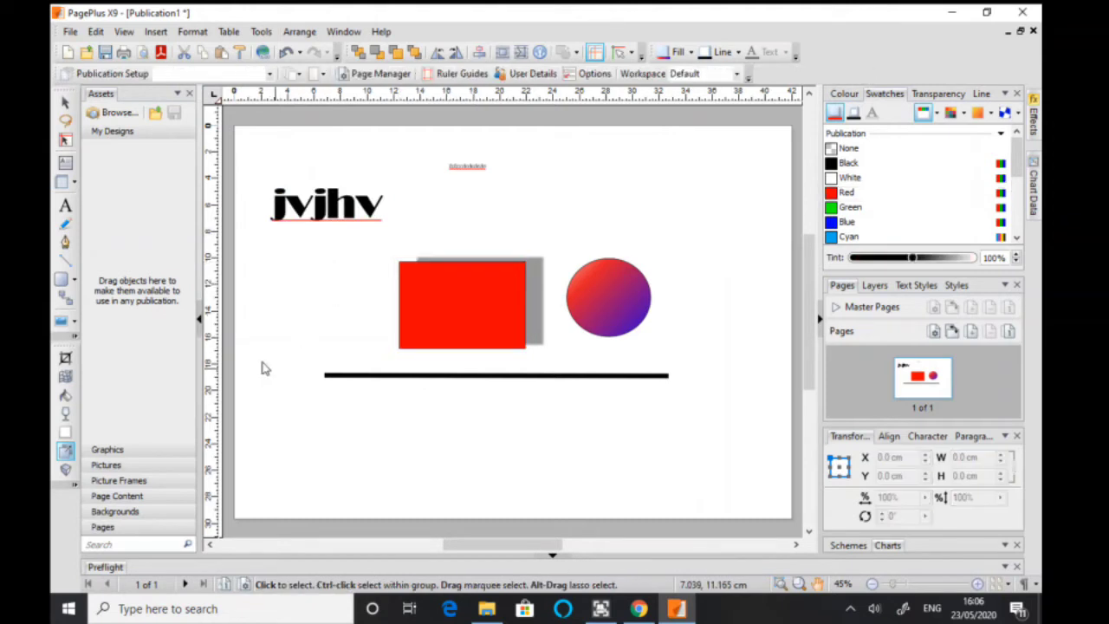
- Try to apply a linear gradient fill from the middle to the upper-right end of the artistic text "jvjhv"
left_click(66, 394)
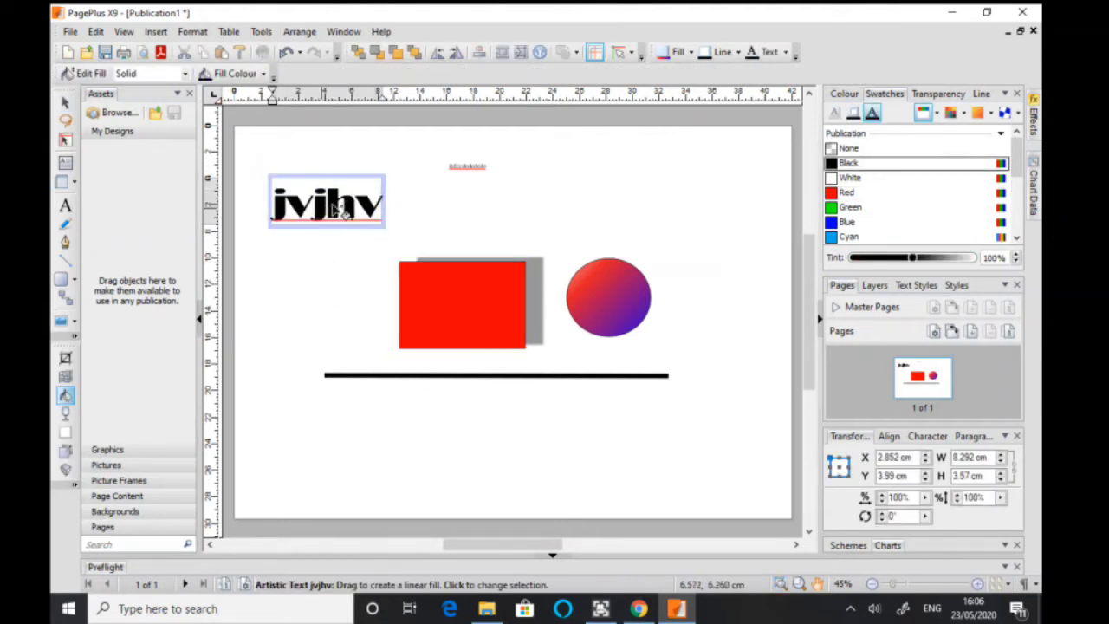
left_click_drag(322, 208, 376, 191)
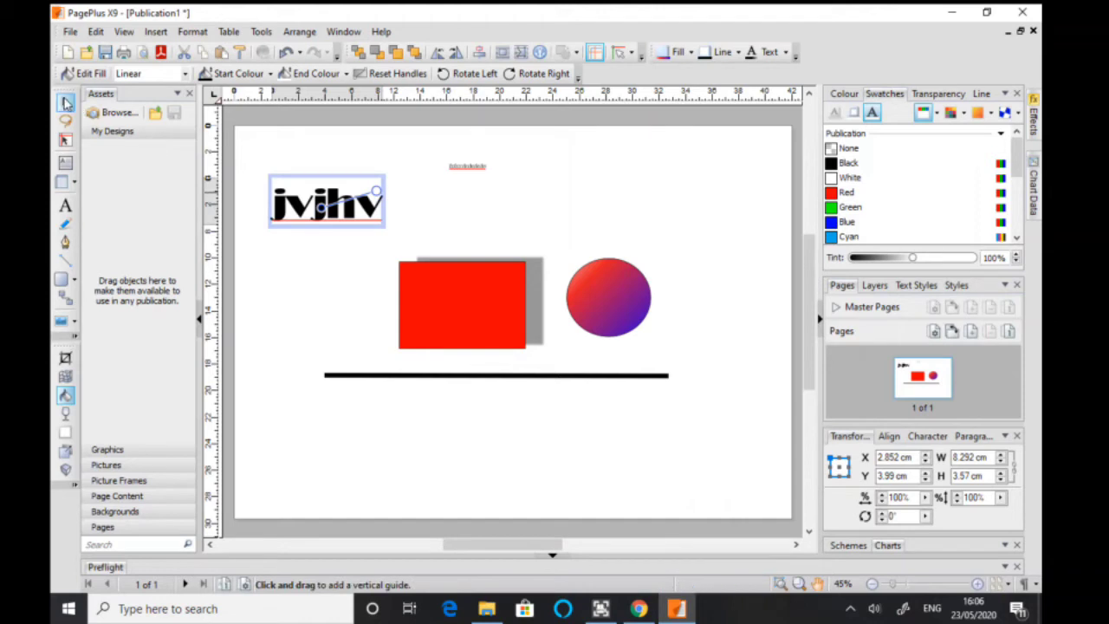
left_click(67, 104)
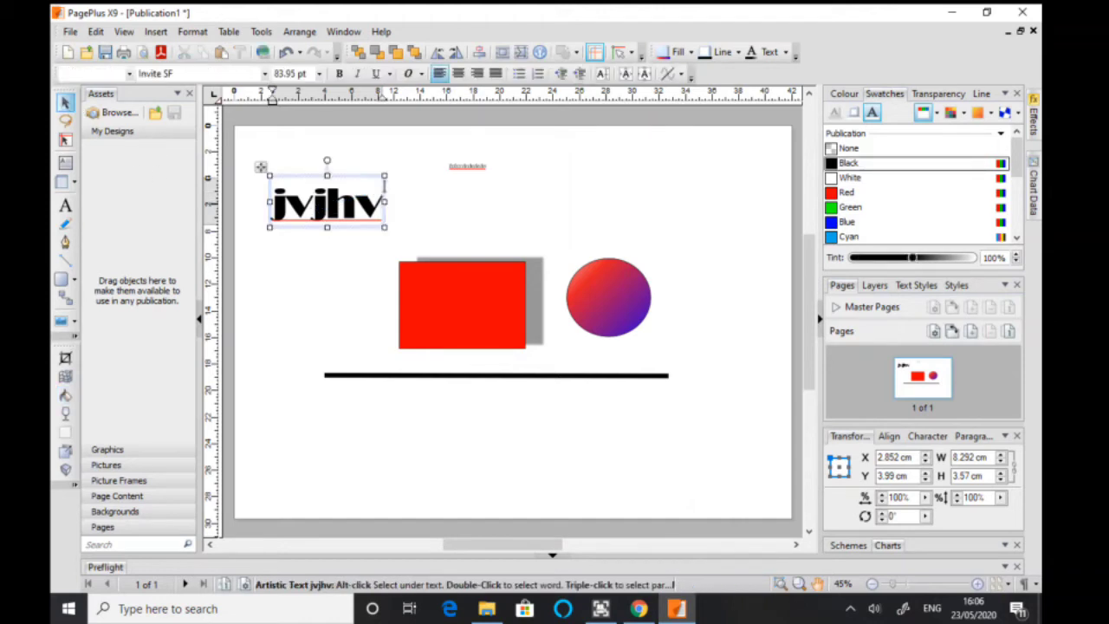
left_click(338, 240)
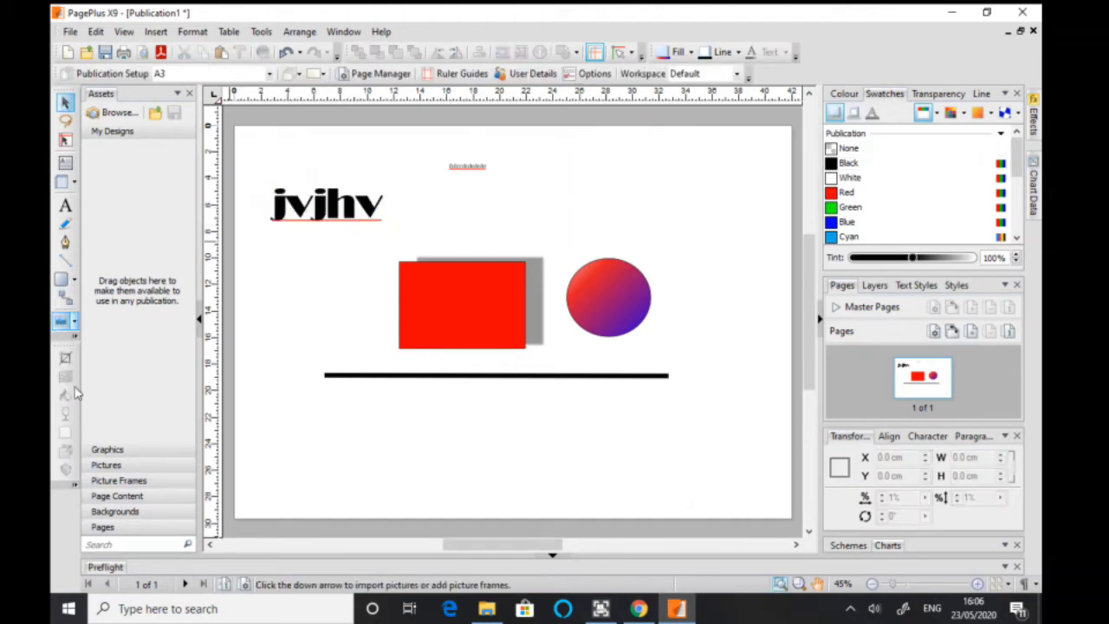
- Apply a linear fill to the artistic text "jvjhv", fading from black at its middle to white at its upper-right end
left_click(302, 218)
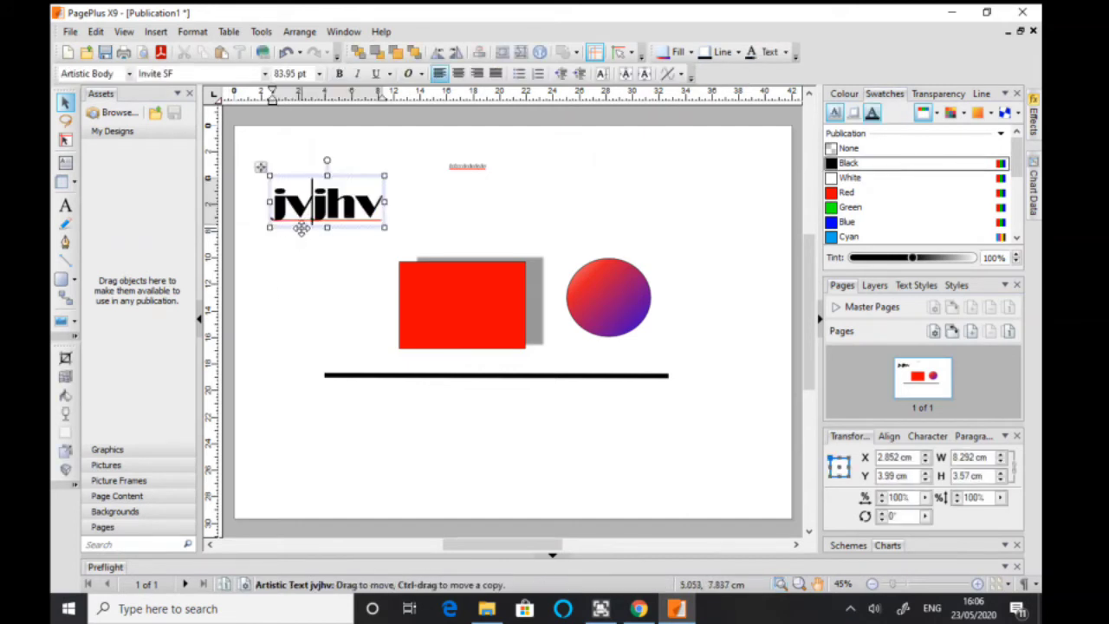
left_click(64, 394)
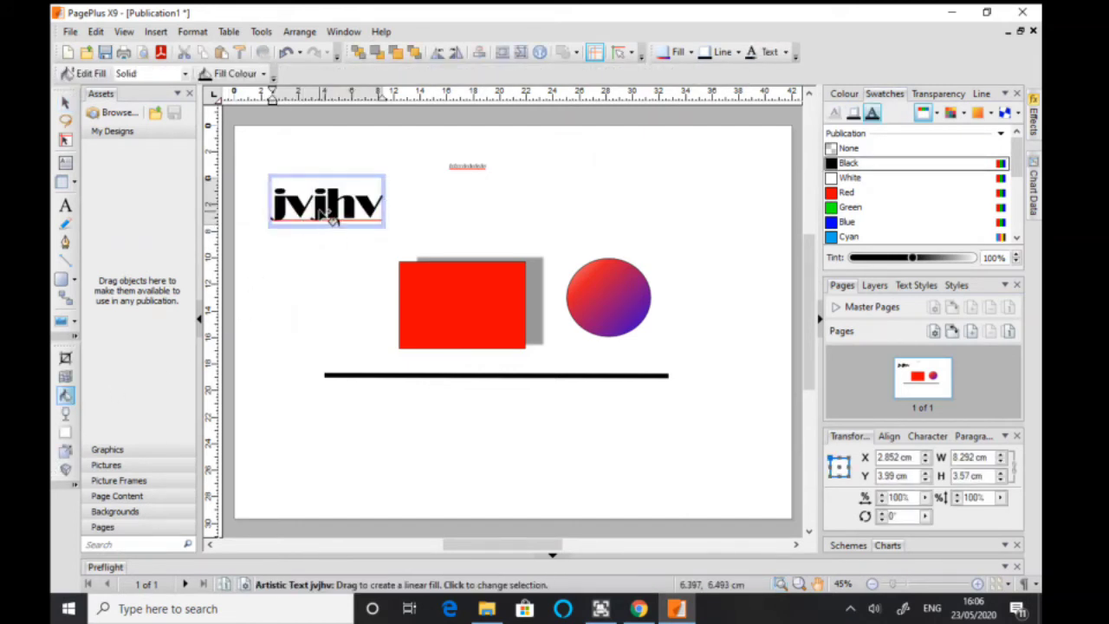
left_click_drag(329, 215, 309, 210)
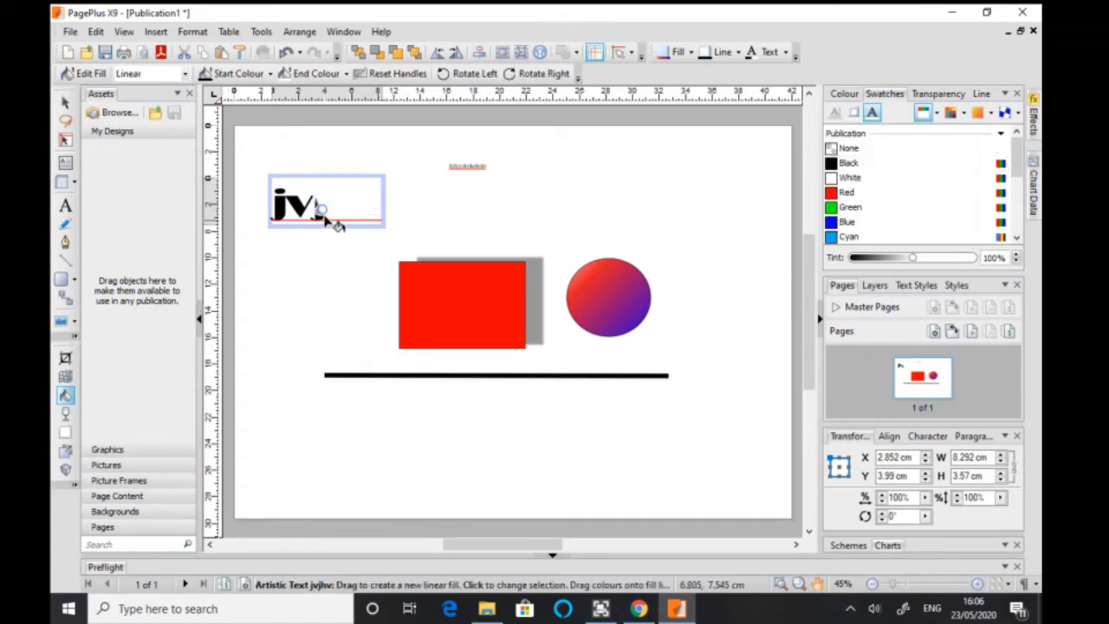
left_click_drag(372, 185, 376, 183)
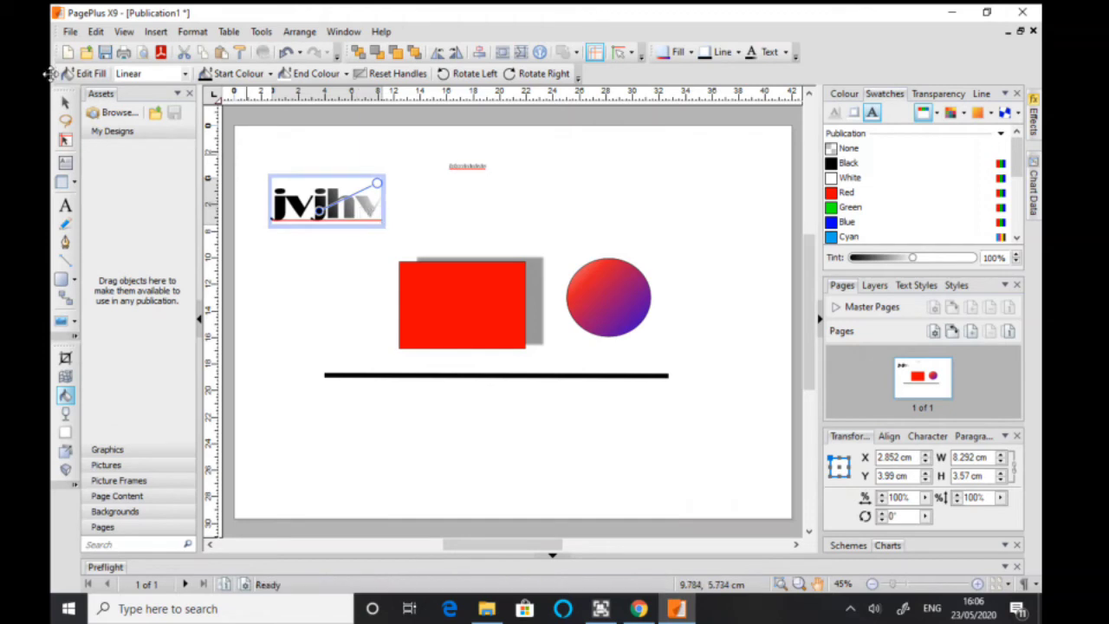
left_click(66, 104)
left_click(340, 217)
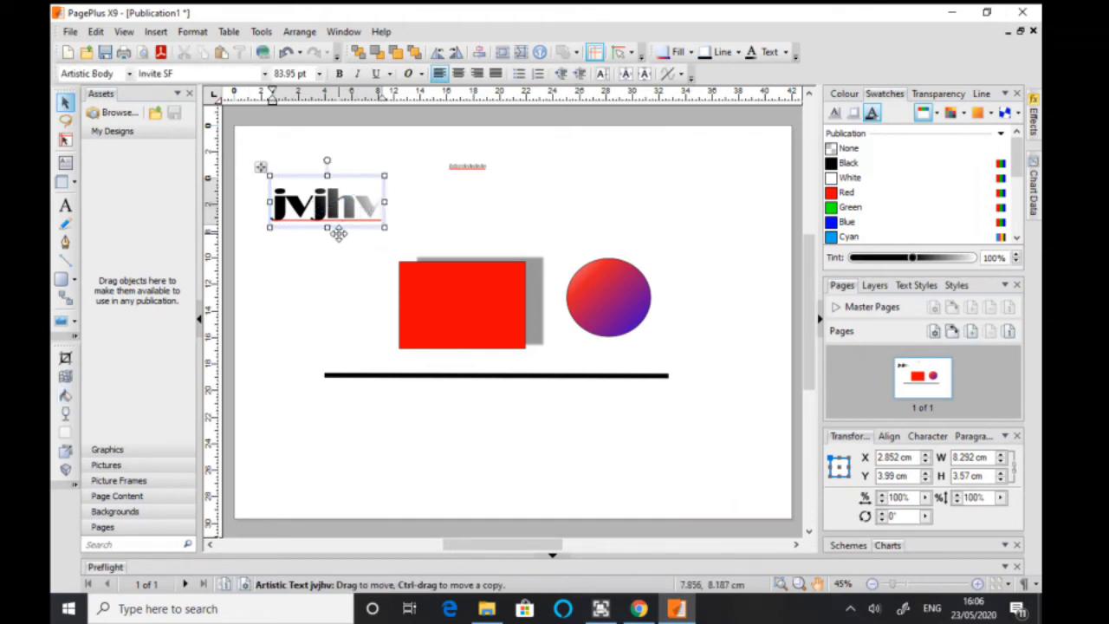
- Add a drop shadow to the "jvjhv" text, offset about 69.5 pt towards the upper right
left_click(65, 450)
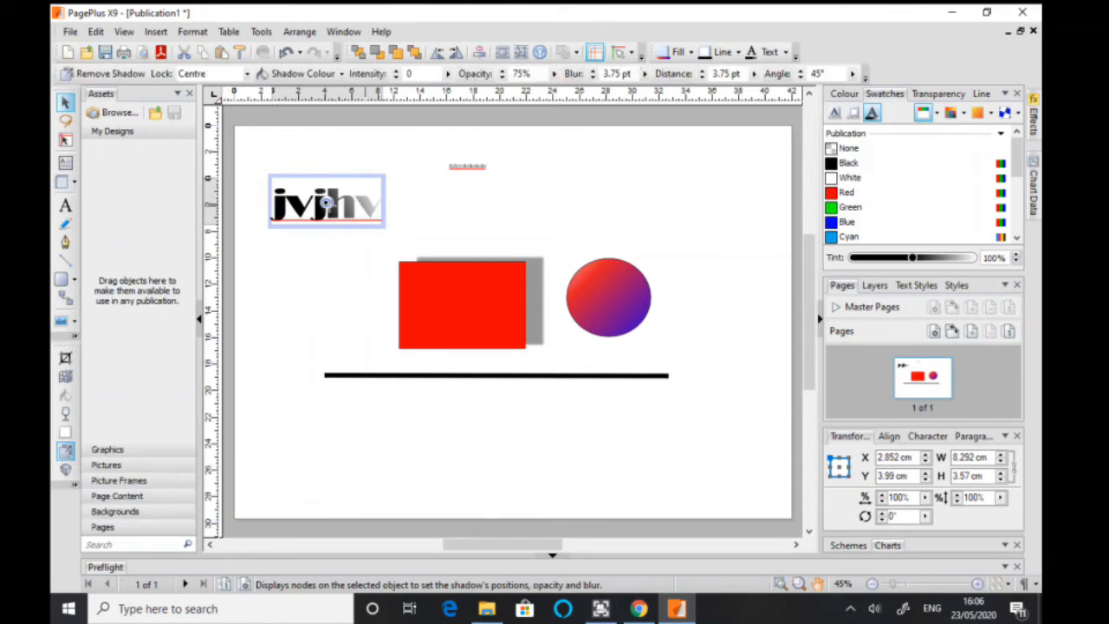
left_click_drag(325, 202, 357, 190)
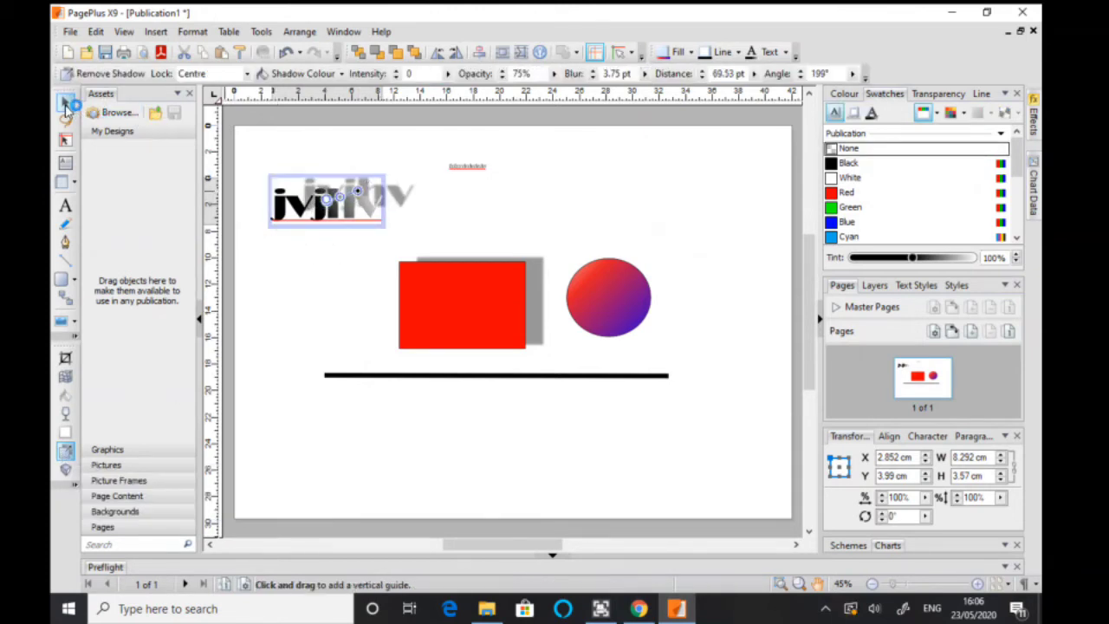
left_click(66, 104)
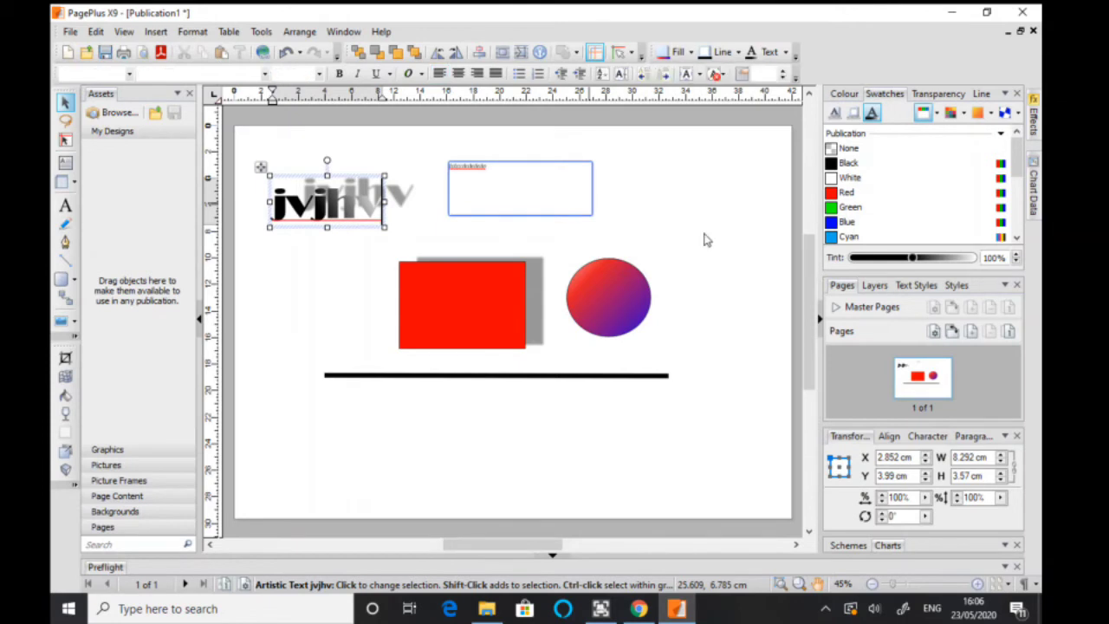
left_click(702, 341)
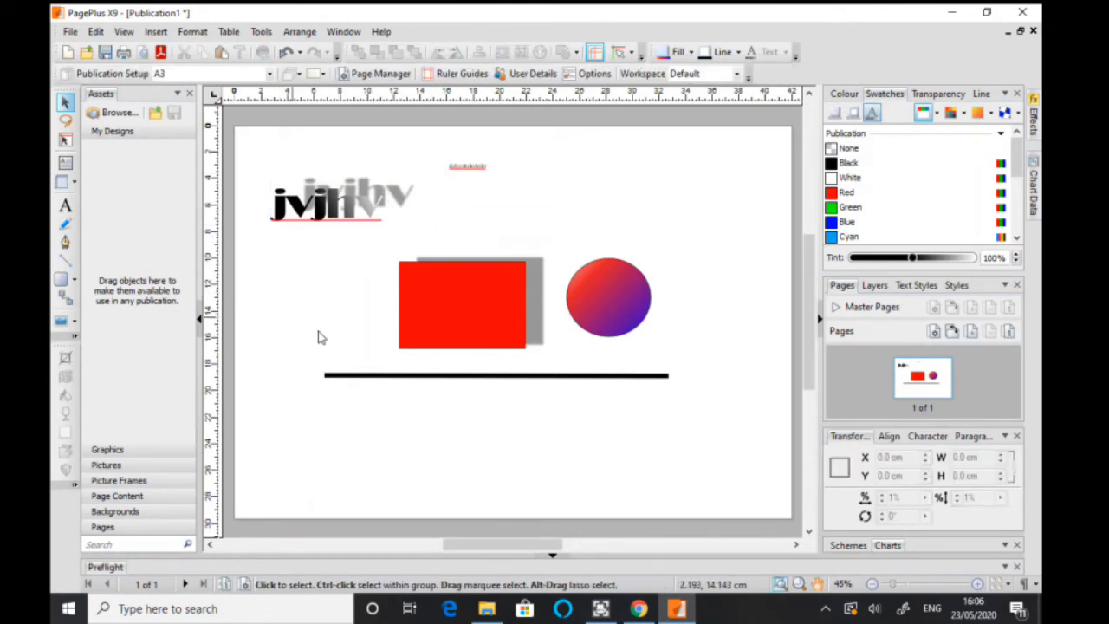
- Set the gradient circle's start angle to 15° and convert the circle to curves
left_click(618, 279)
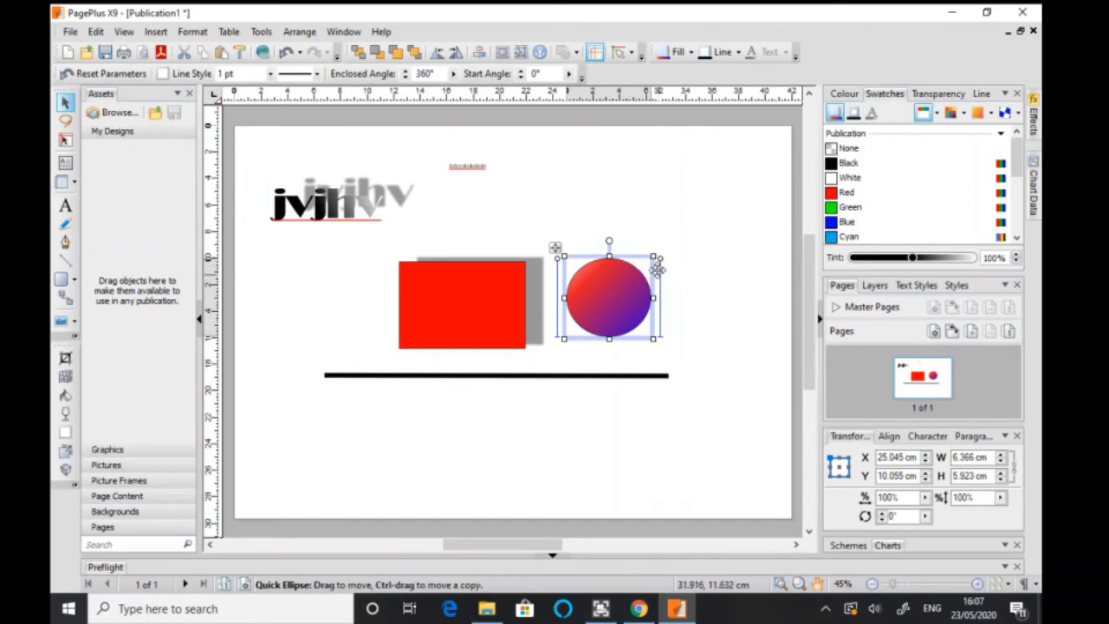
mouse_move(659, 259)
left_mouse_down()
mouse_move(660, 301)
mouse_move(661, 270)
left_mouse_up()
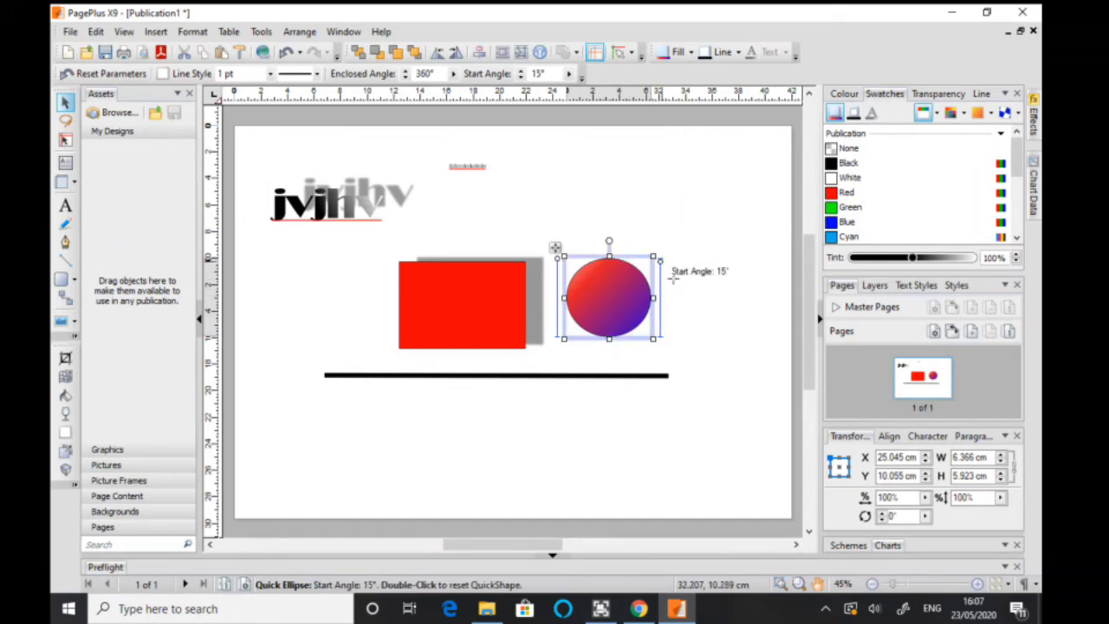
right_click(624, 264)
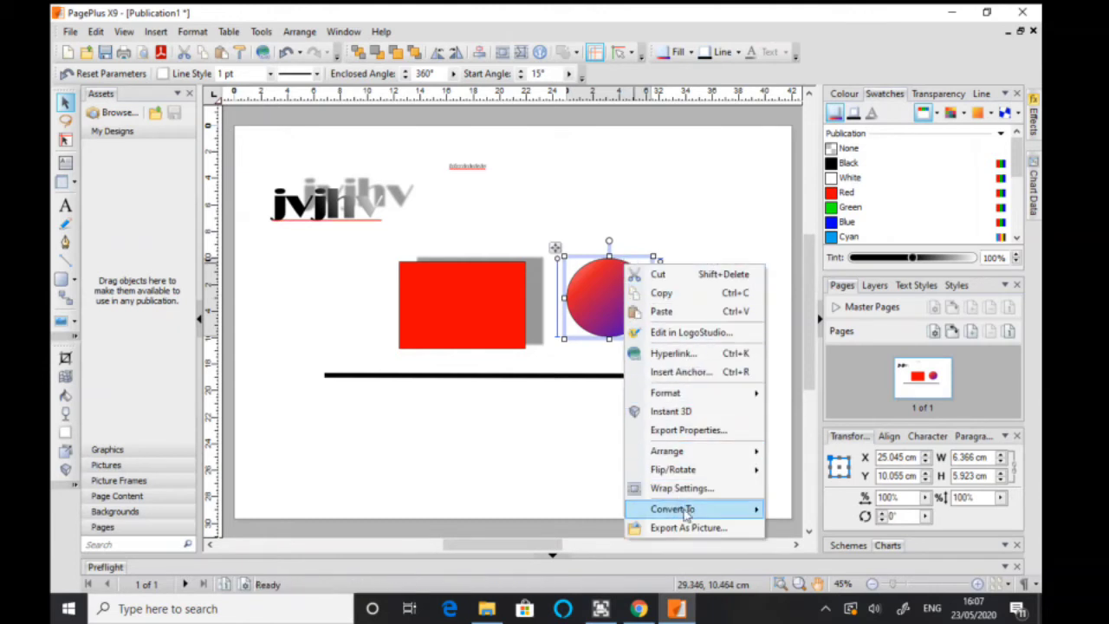
mouse_move(692, 517)
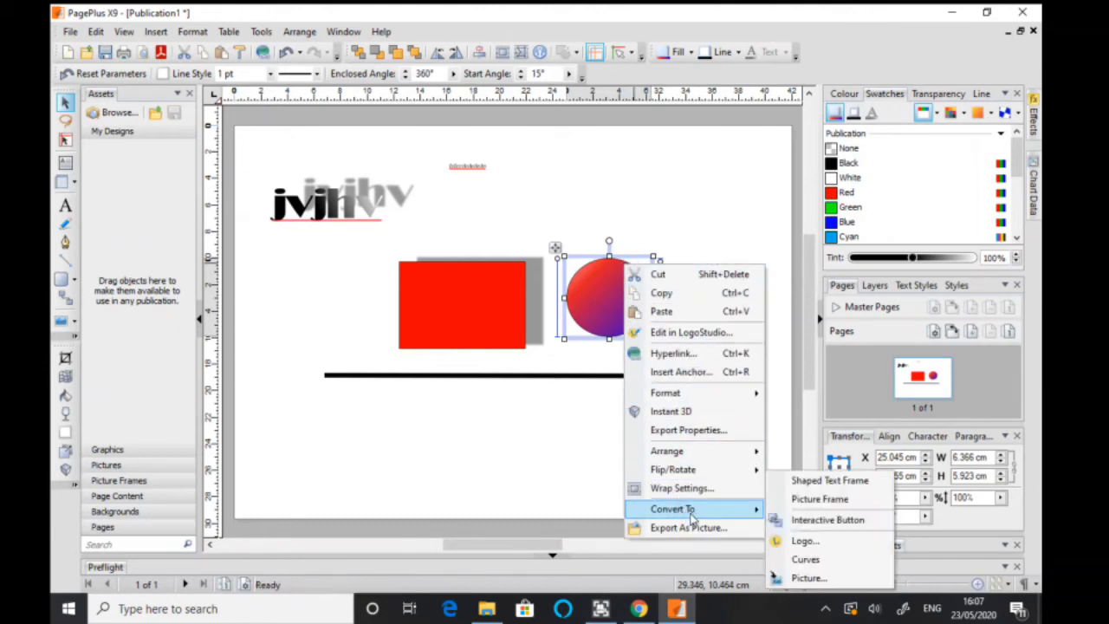
left_click(805, 560)
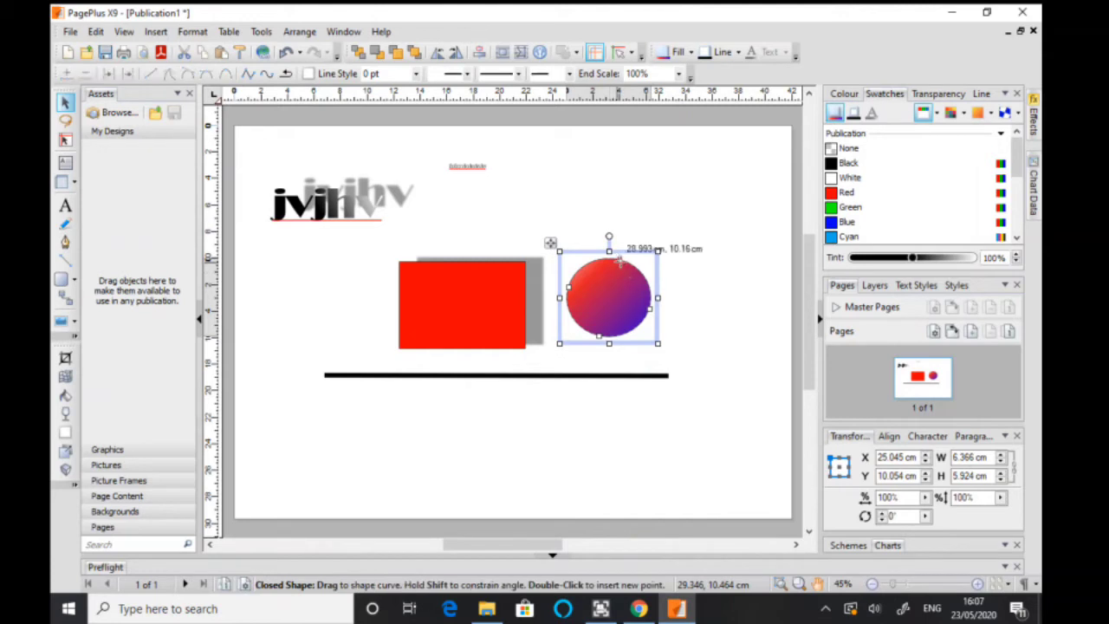
- Reshape the converted circle by moving its nodes and edges into a slanted bean shape about 6.7 cm wide and 7.1 cm high
left_click_drag(620, 260, 622, 272)
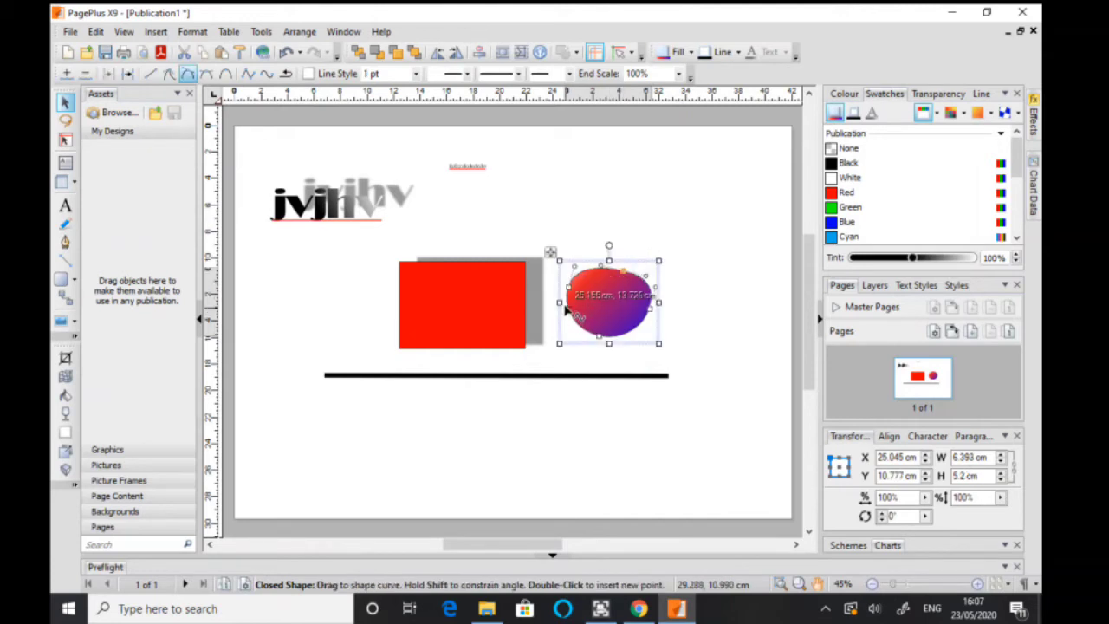
left_click_drag(571, 312, 616, 230)
left_click_drag(643, 303, 652, 327)
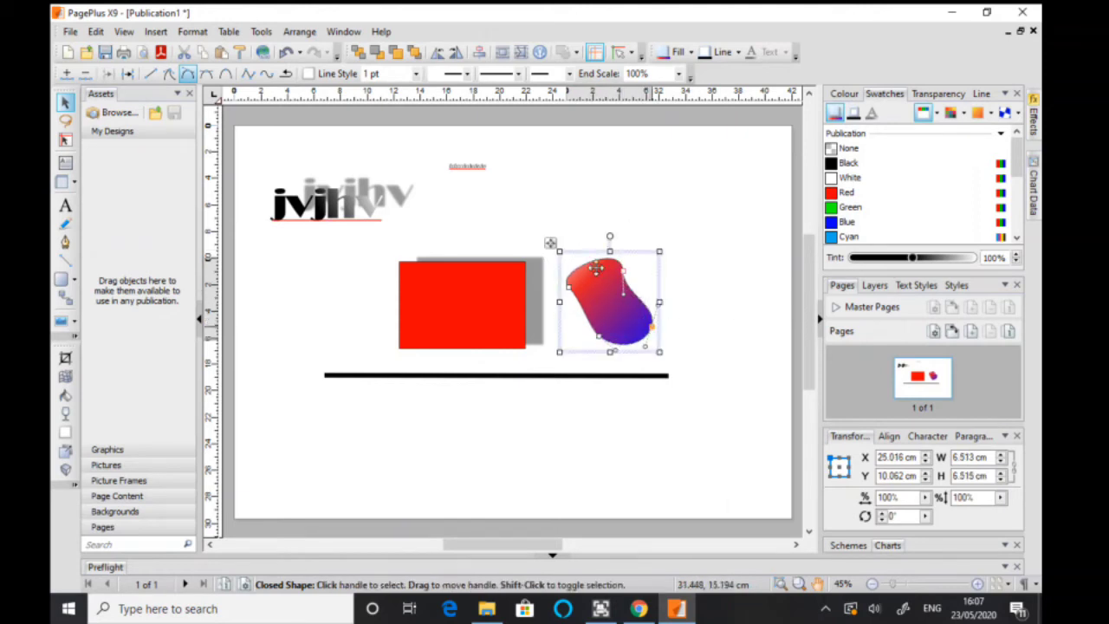
left_click_drag(594, 263, 583, 253)
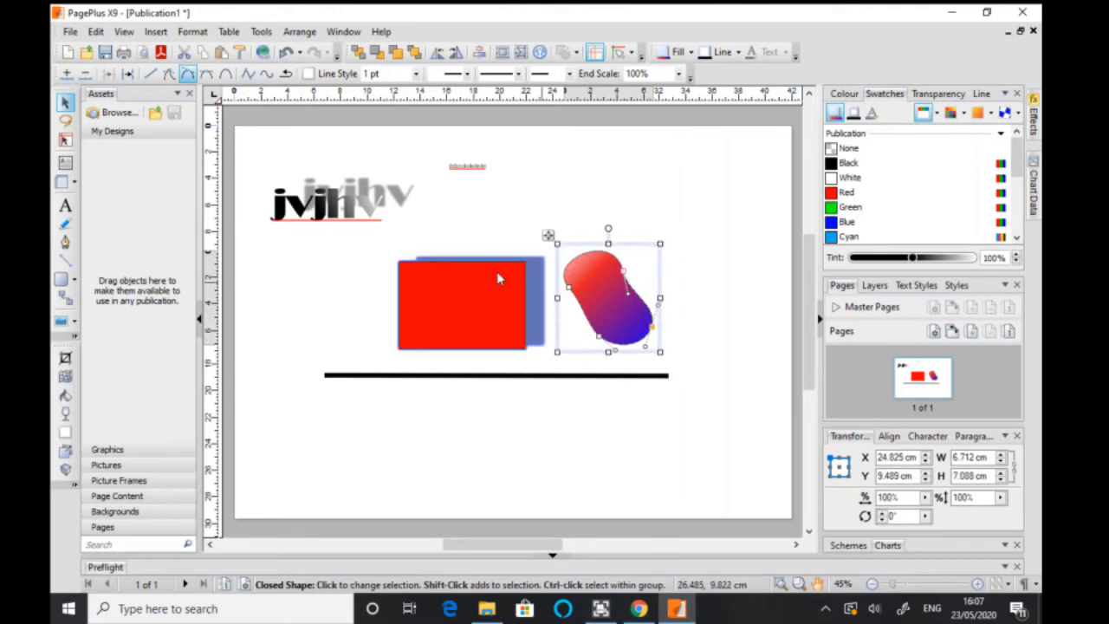
- Add artistic text "fgfgggfgfgf" at about 77.8 pt above the red and blue shape
left_click(65, 204)
left_click_drag(543, 168, 573, 206)
type("fgfgggfgfgf")
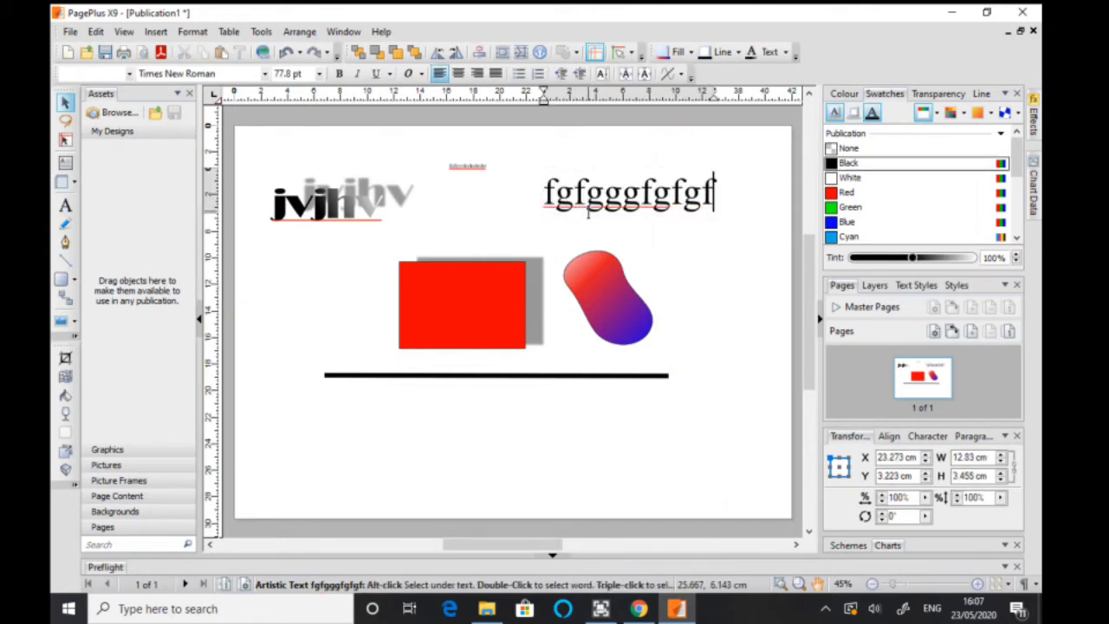
key("Escape")
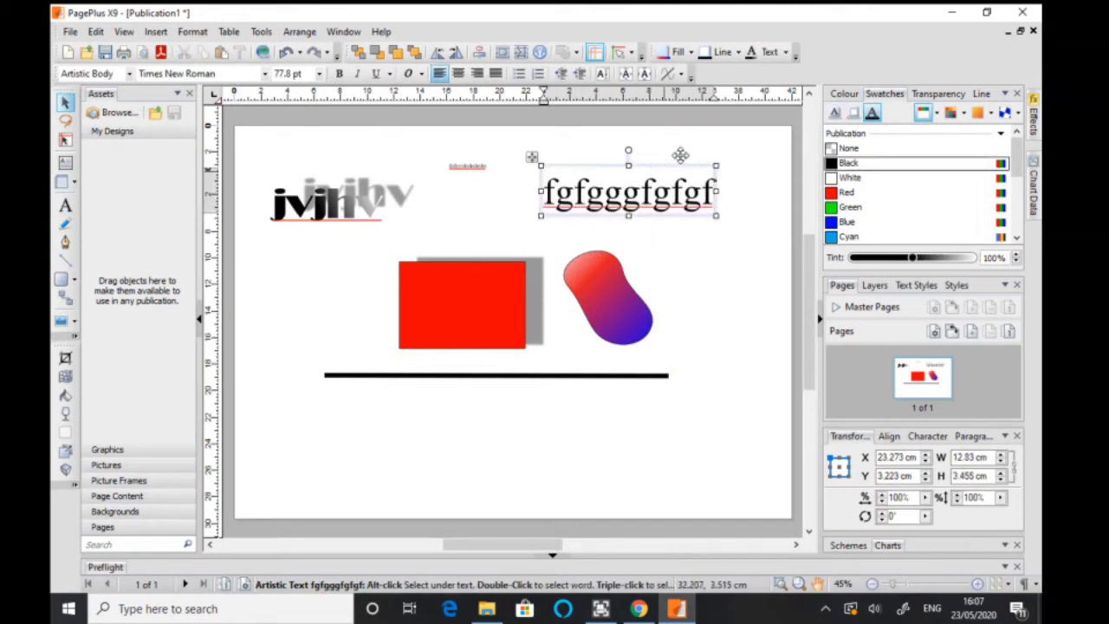
- Put the "fgfgggfgfgf" text on a wave path and switch it to the bottom circle path
left_click(684, 76)
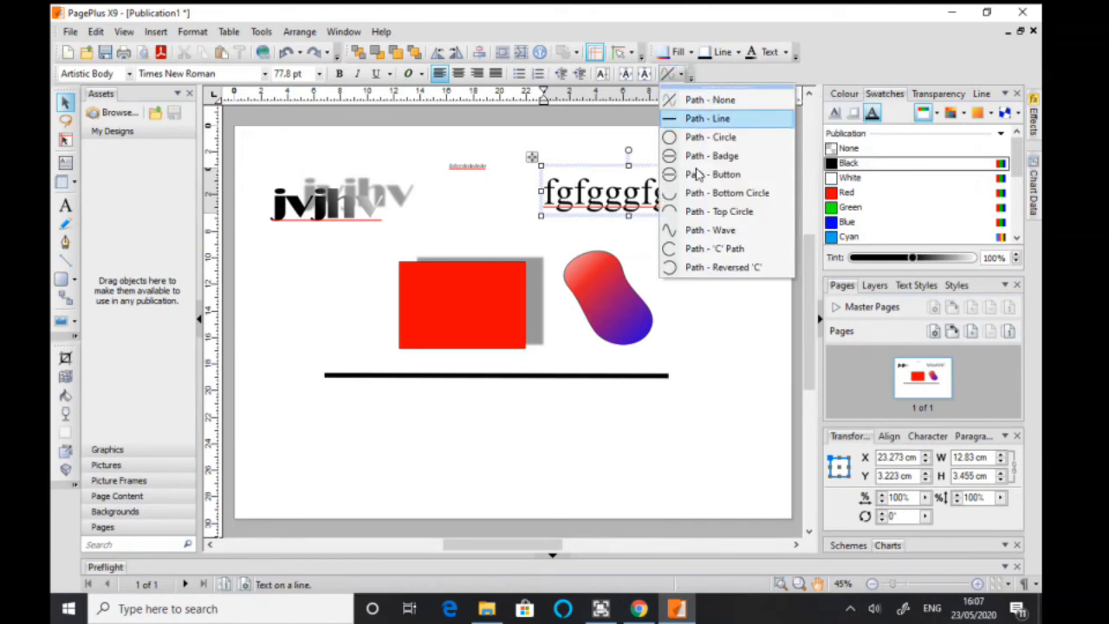
left_click(710, 230)
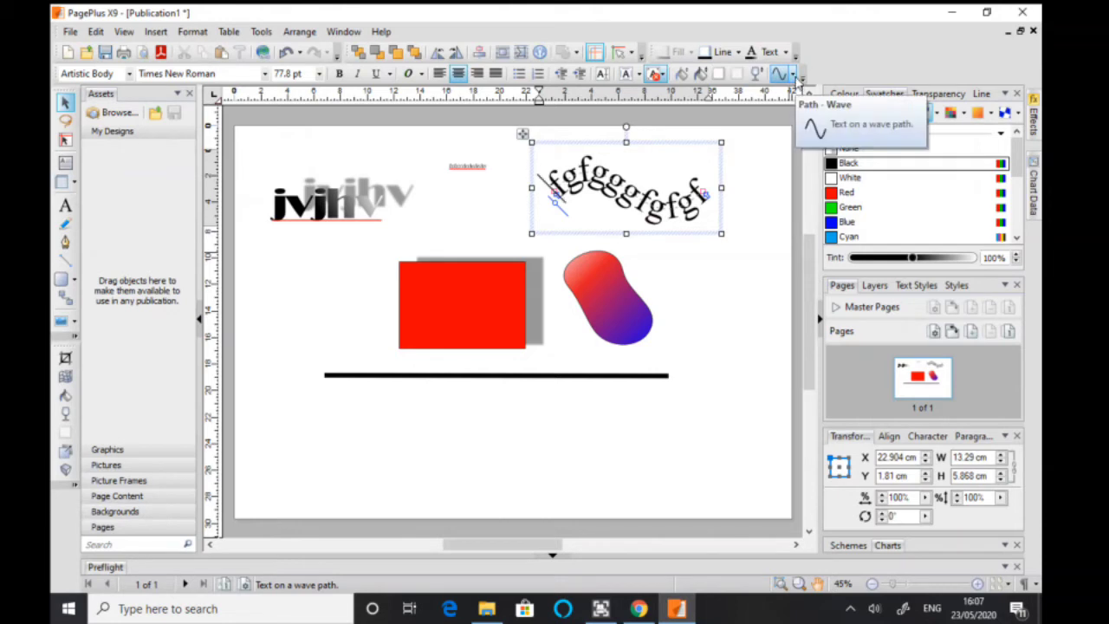
left_click(798, 78)
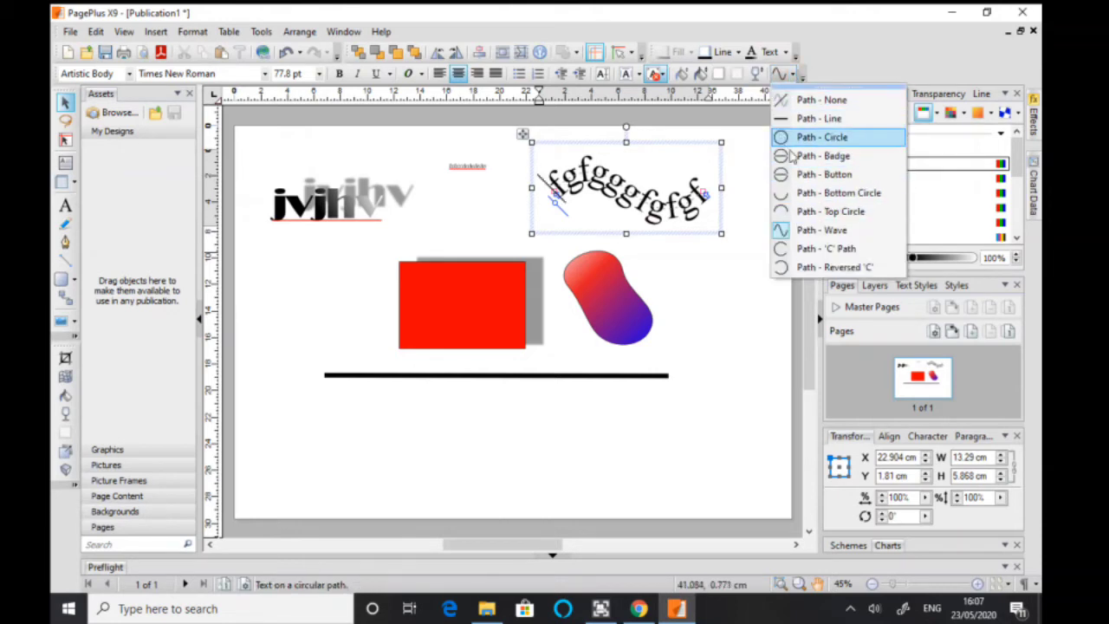
left_click(818, 192)
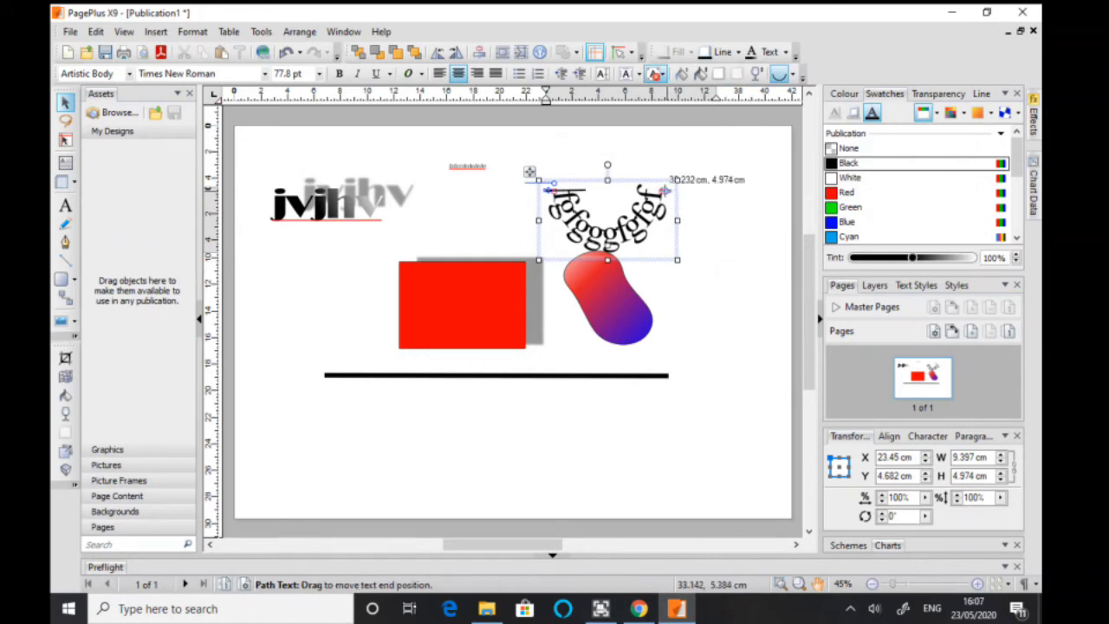
- Stretch the end of the text's curved path outward to about 14.4 cm wide and move the text up clear of the shape
left_click_drag(665, 190, 744, 209)
left_click(617, 192)
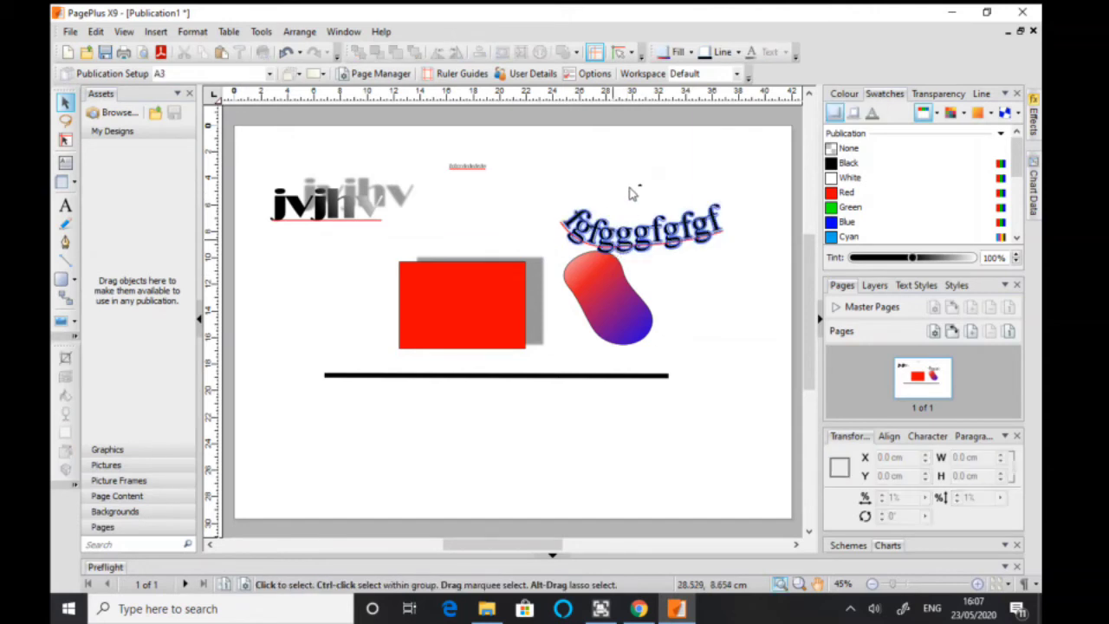
left_click(631, 192)
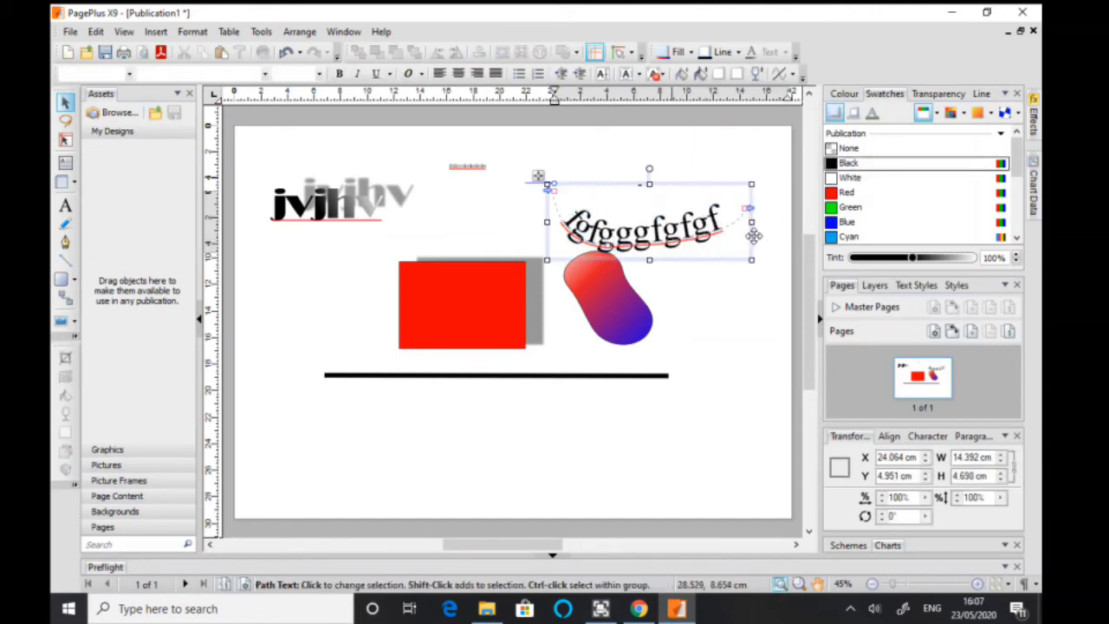
left_click_drag(660, 175, 631, 170)
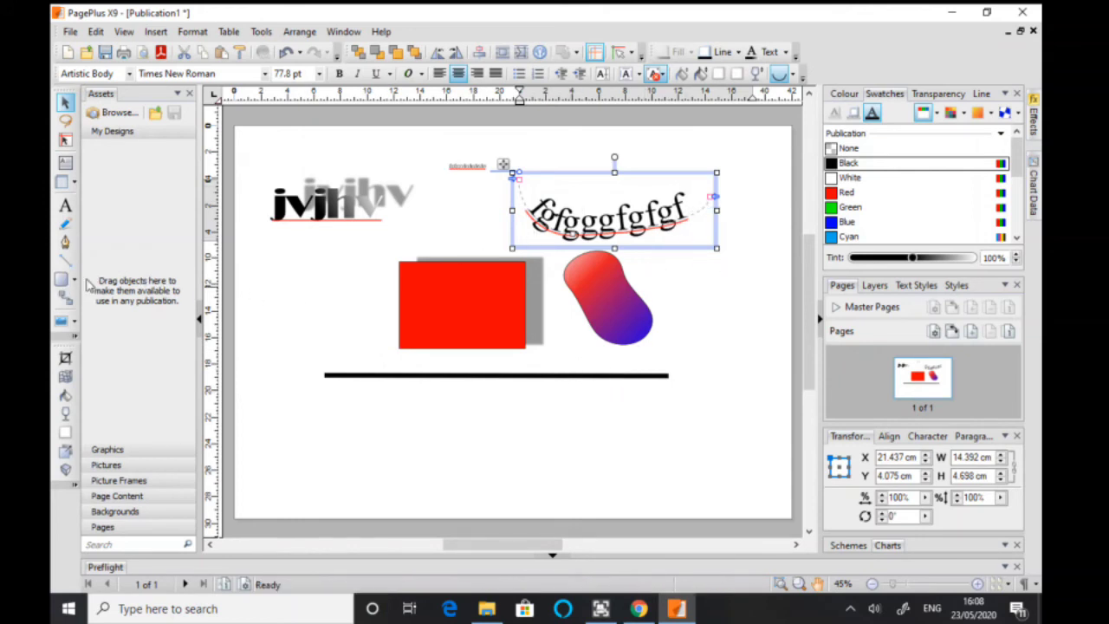
- Draw a text frame about 6.9 cm wide and 6 cm high beside the red rectangle and fill it with rows of the letter d
left_click(65, 162)
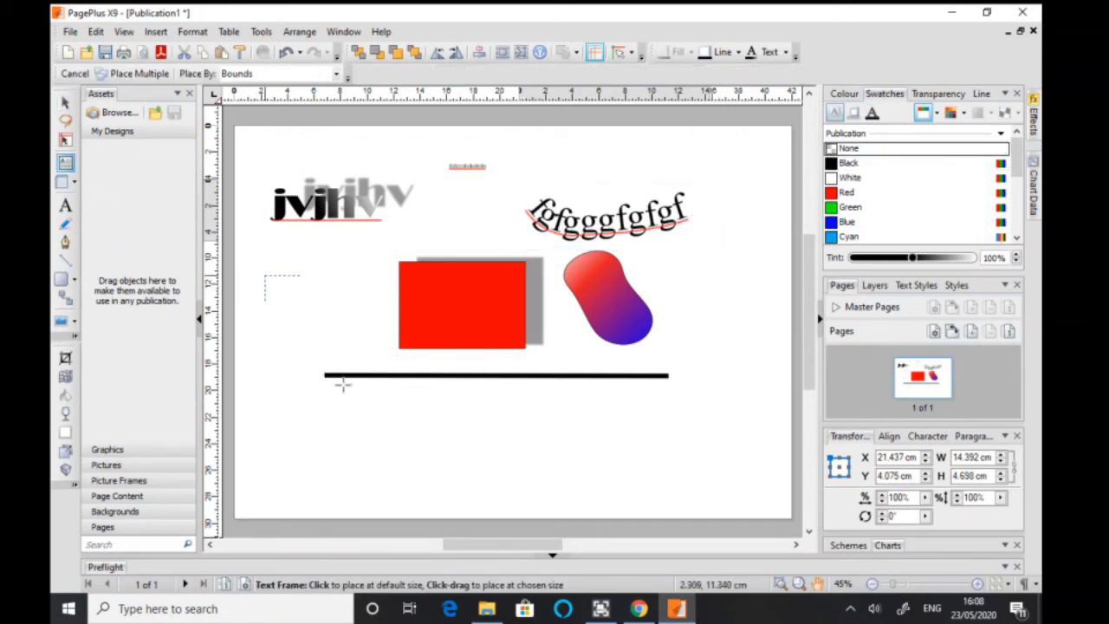
left_click_drag(342, 384, 354, 356)
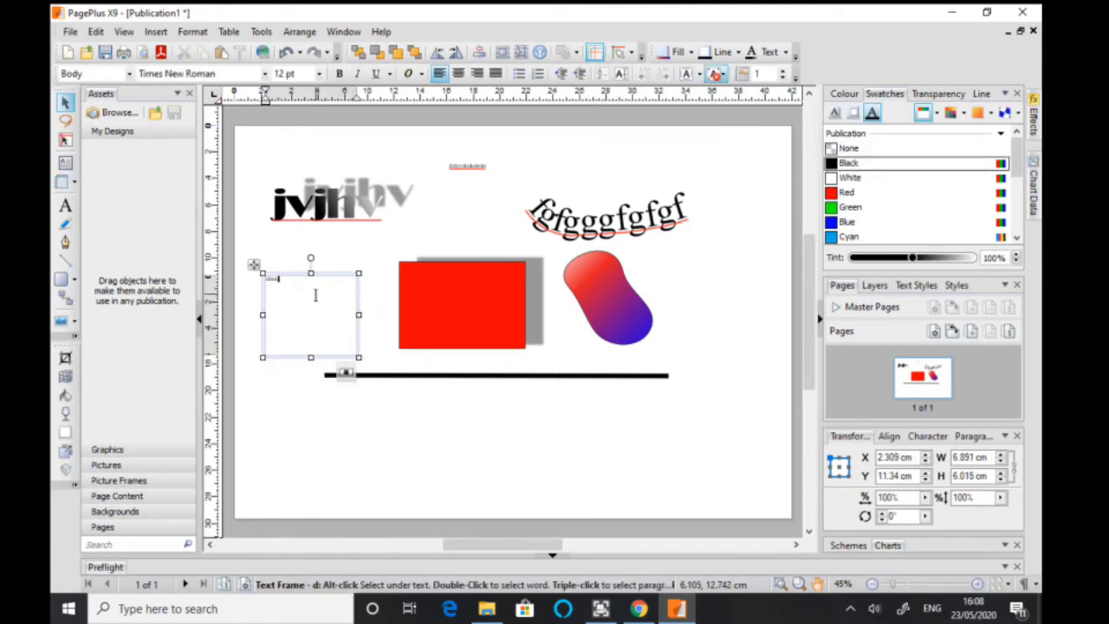
type("ddddddddddddddddddddddddddddddddddddddddddddddddddddddddddddddddddddd")
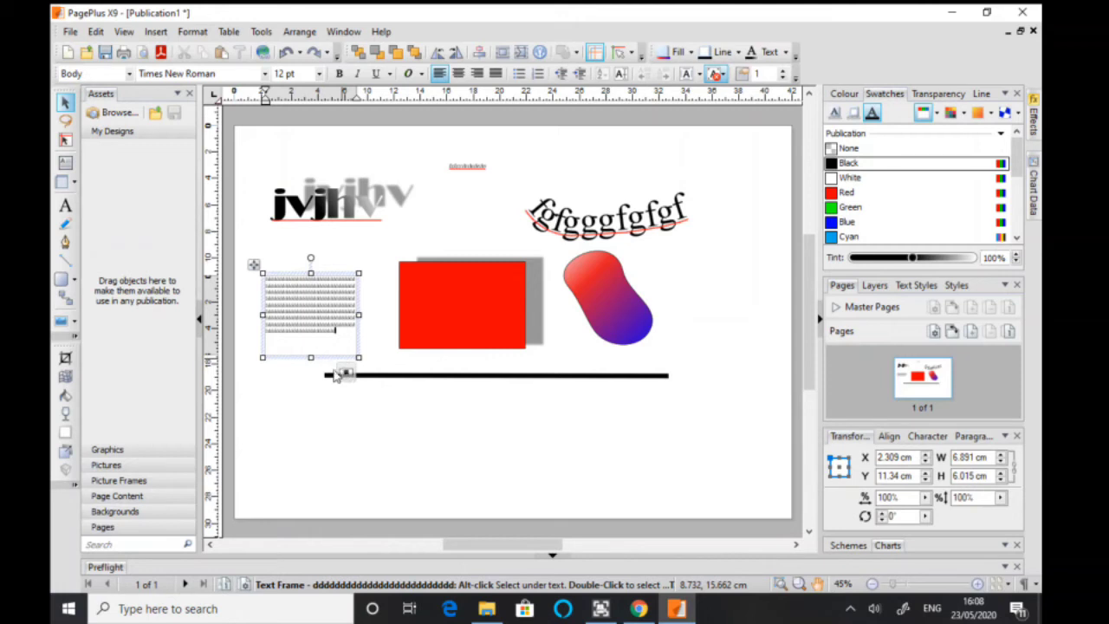
type("dddddddddddddddddddddddddd")
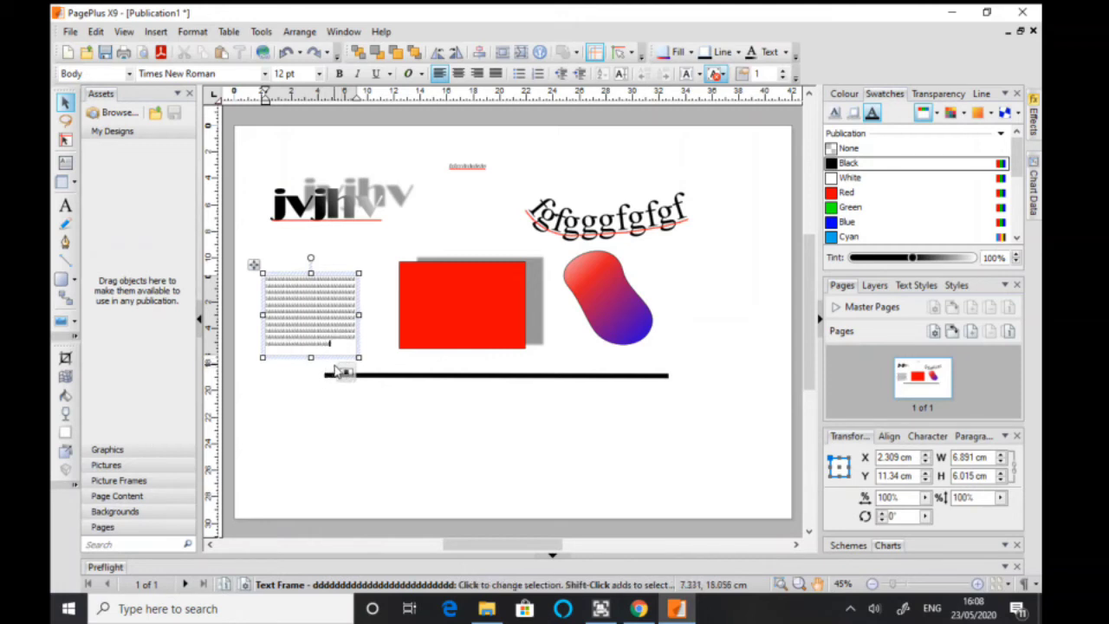
type("ddddd")
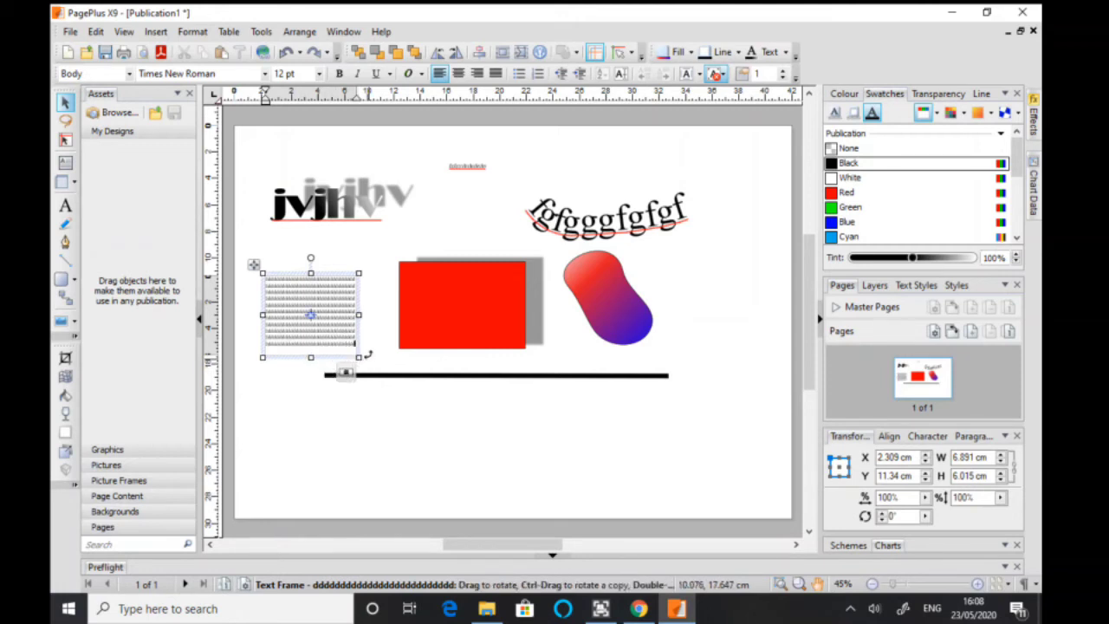
- Move the red rectangle up beside the curved text and place the bean shape over the right edge of the text frame
left_click(463, 314)
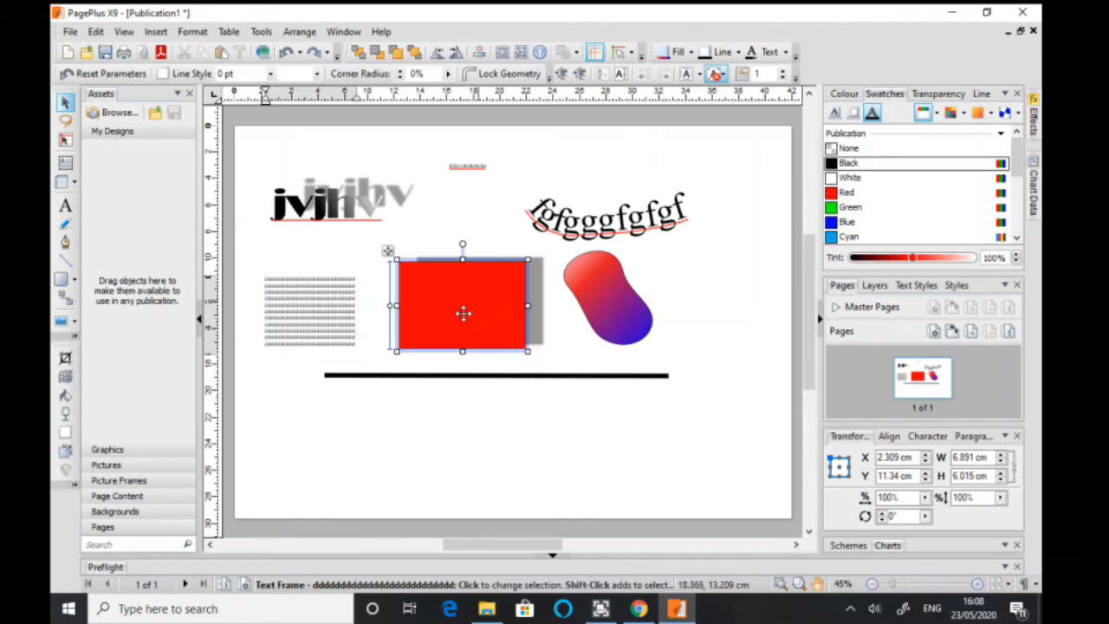
left_click_drag(464, 314, 482, 230)
left_click(595, 307)
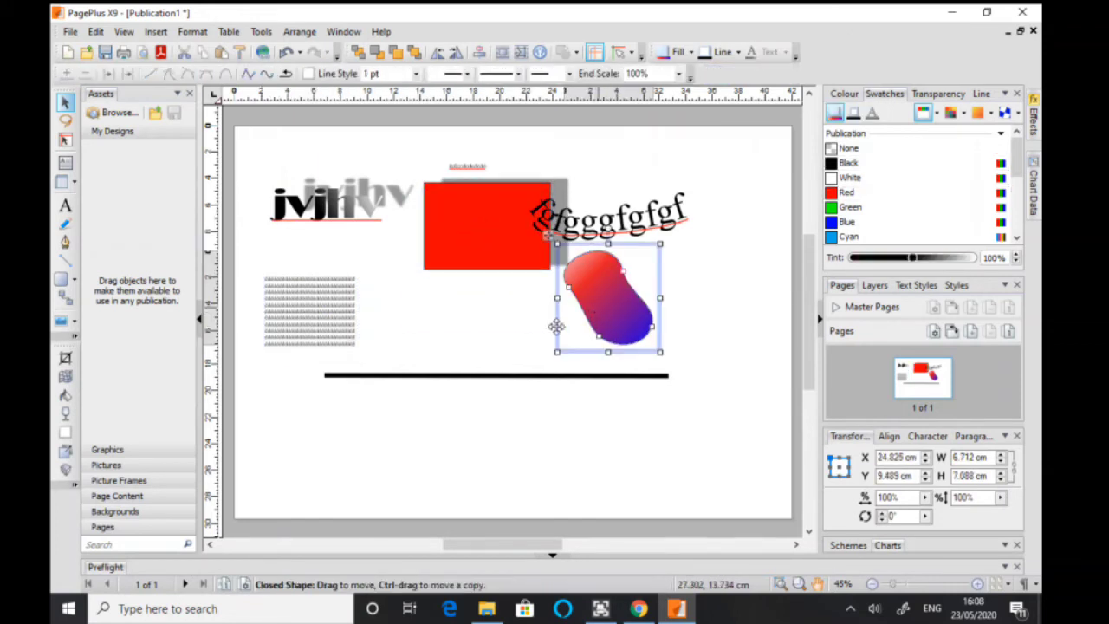
mouse_move(556, 326)
left_mouse_down()
mouse_move(381, 309)
mouse_move(373, 319)
left_mouse_up()
right_click(386, 317)
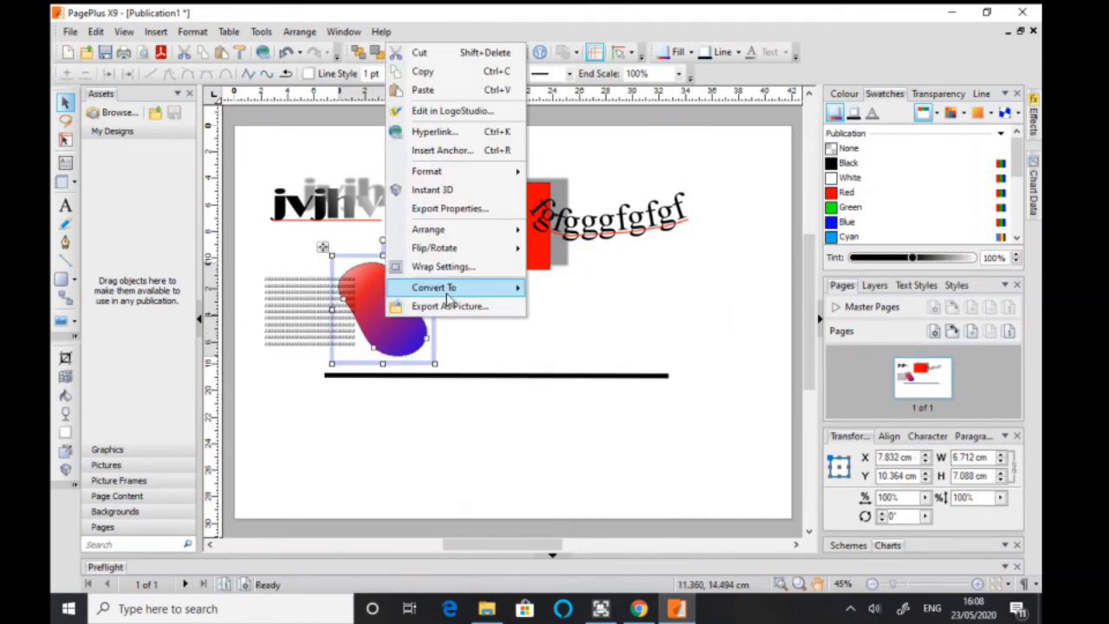
mouse_move(448, 298)
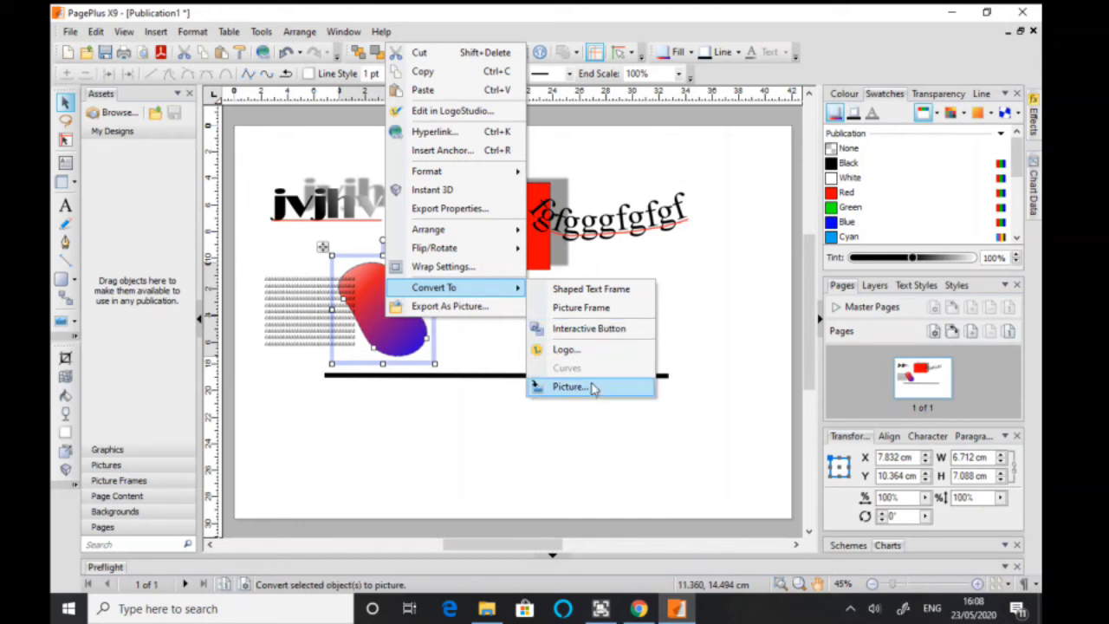
left_click(698, 290)
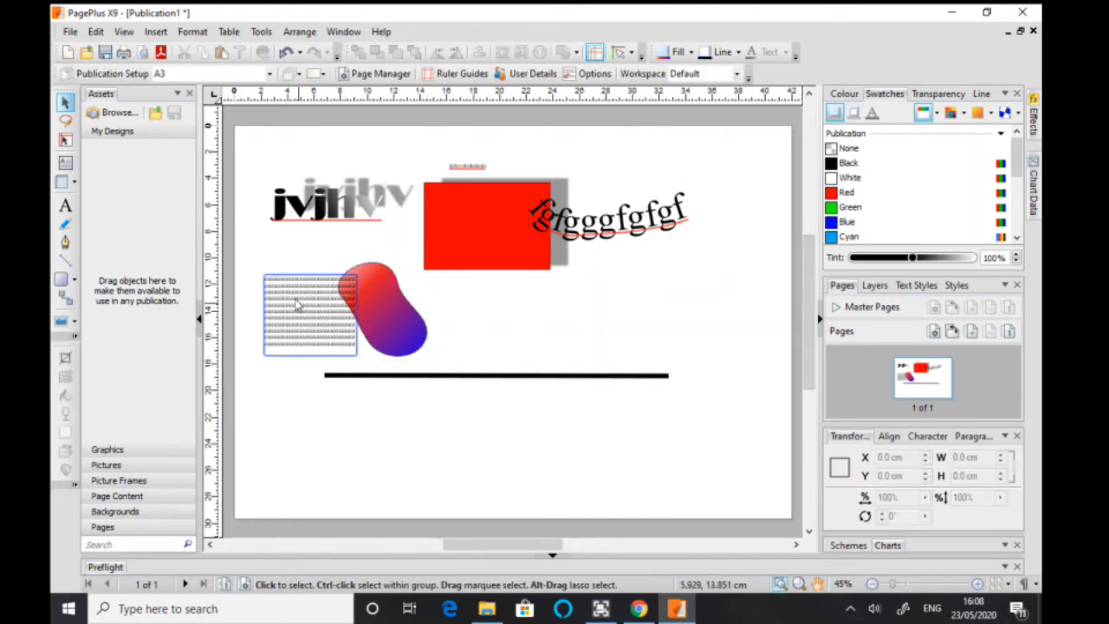
- Apply the Tight wrapping style with Wrap To set to Left to the text frame and the bean shape together
left_click(317, 286)
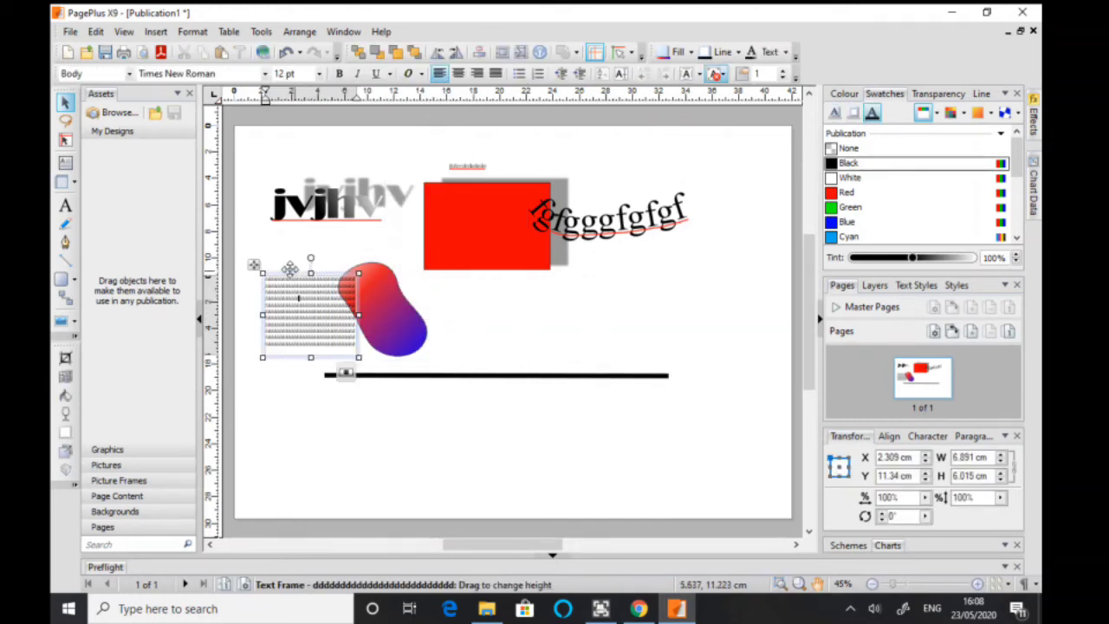
left_click(291, 276)
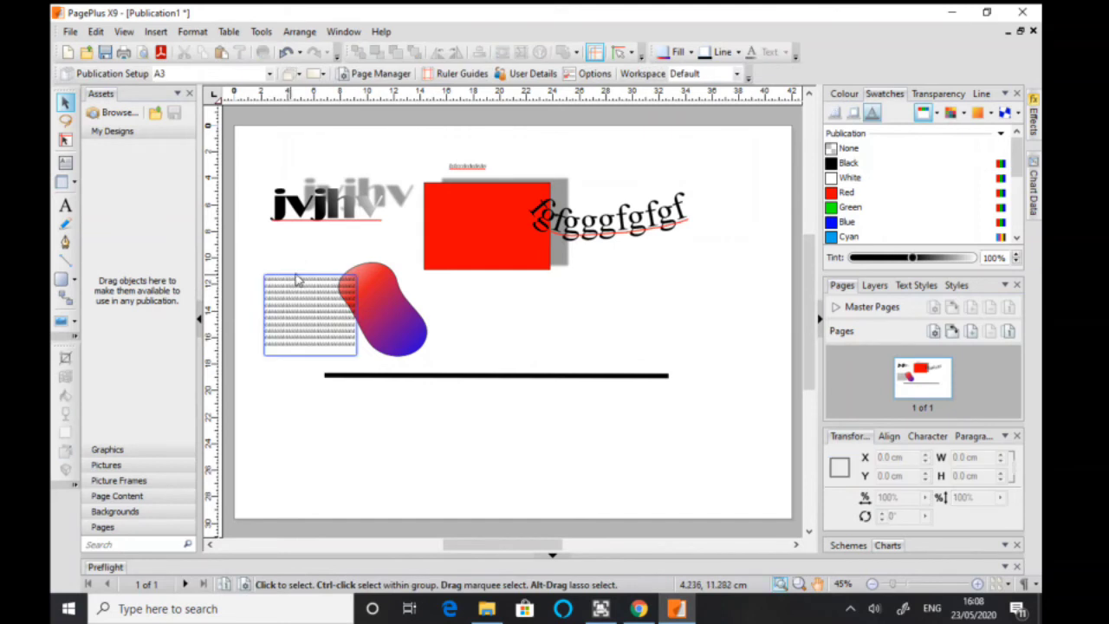
left_click(297, 278)
left_click(291, 273)
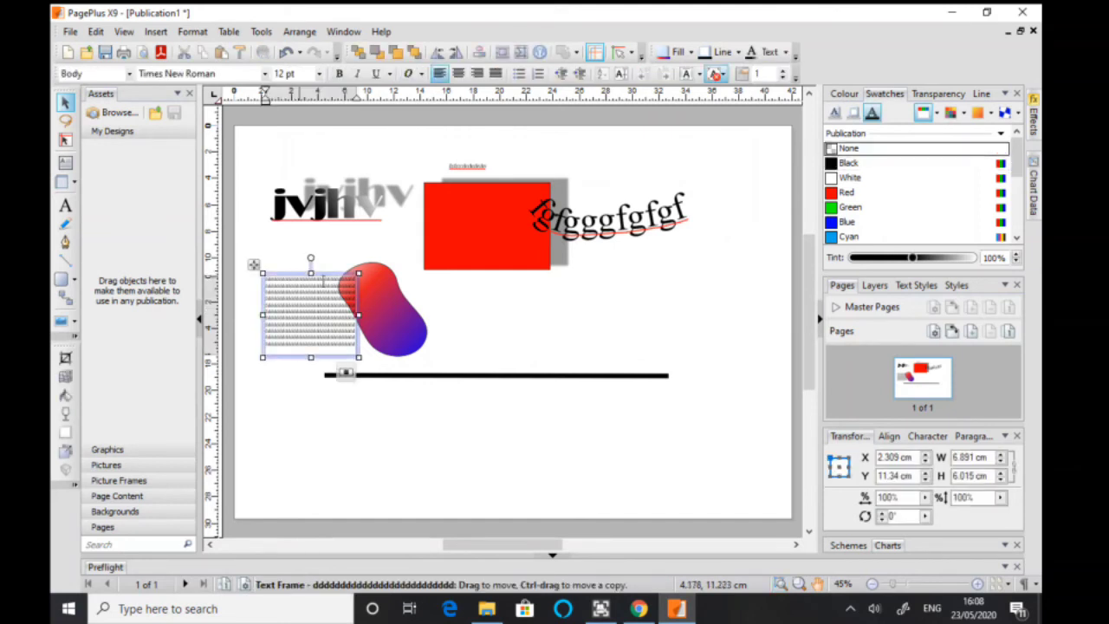
left_click(413, 328, "shift")
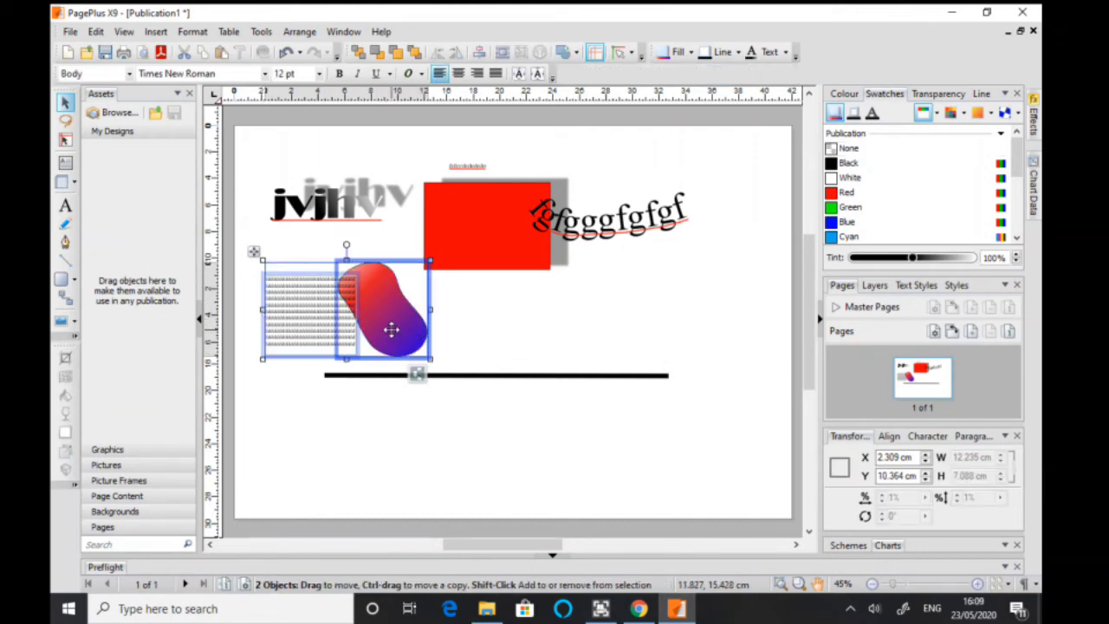
left_click(504, 52)
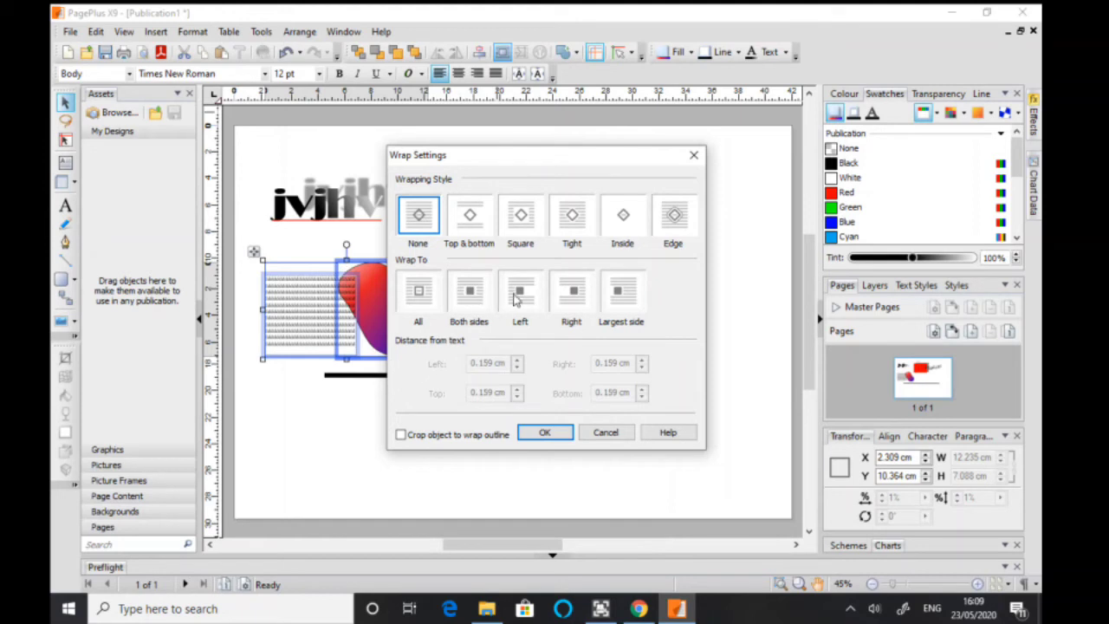
left_click(571, 219)
left_click(521, 294)
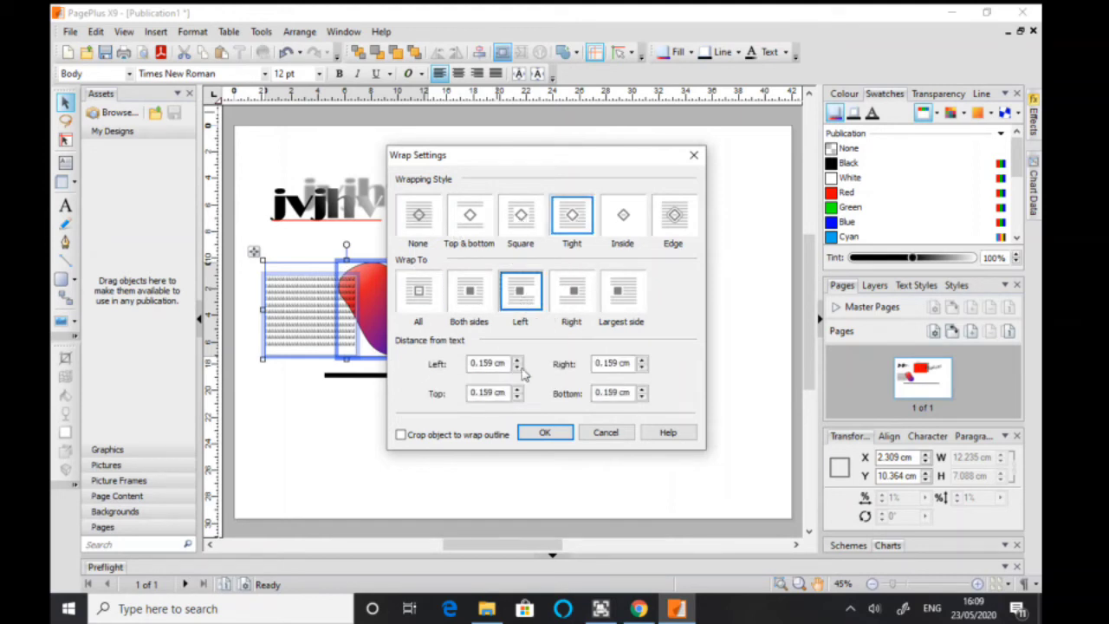
left_click(555, 436)
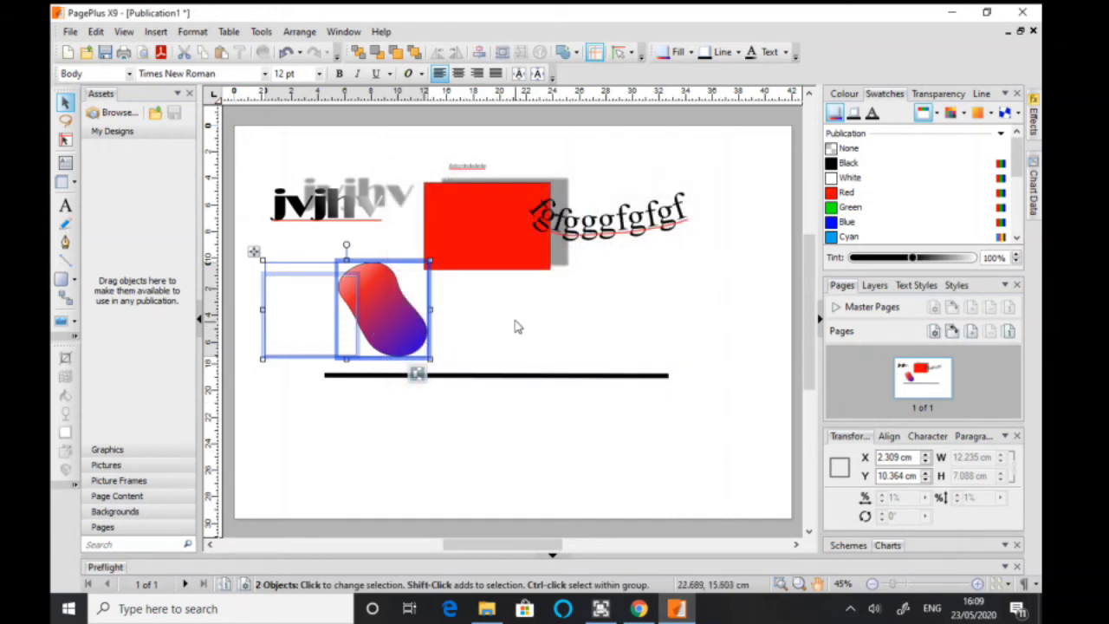
left_click(444, 328)
left_click(308, 329)
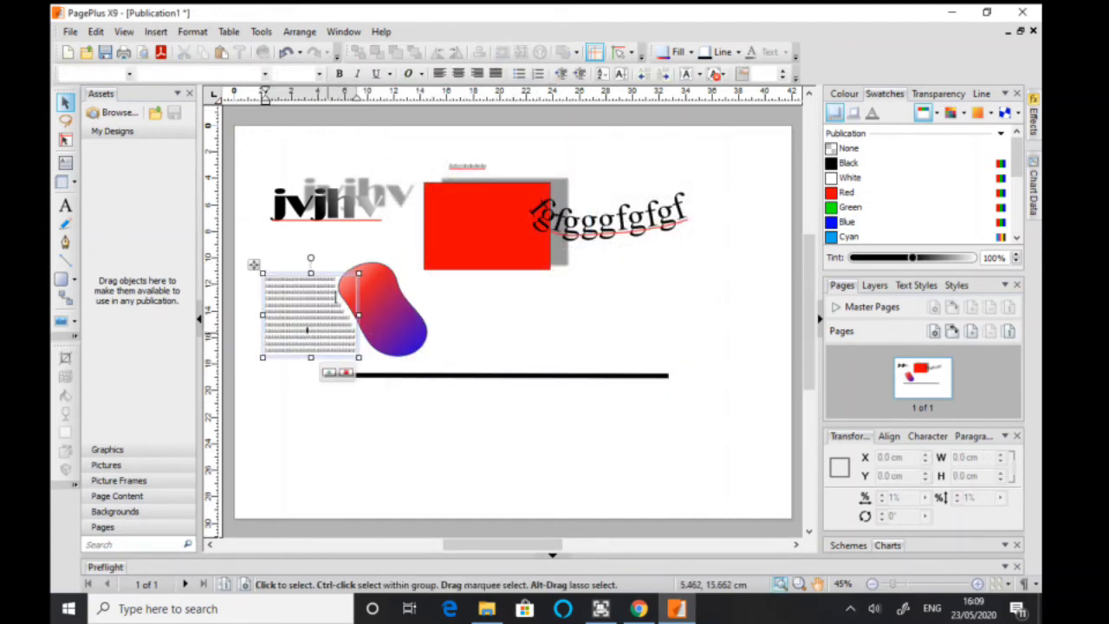
- Nudge the bean shape slightly up and left into the text frame, to about X 7.57 cm and Y 10.16 cm
left_click(920, 592)
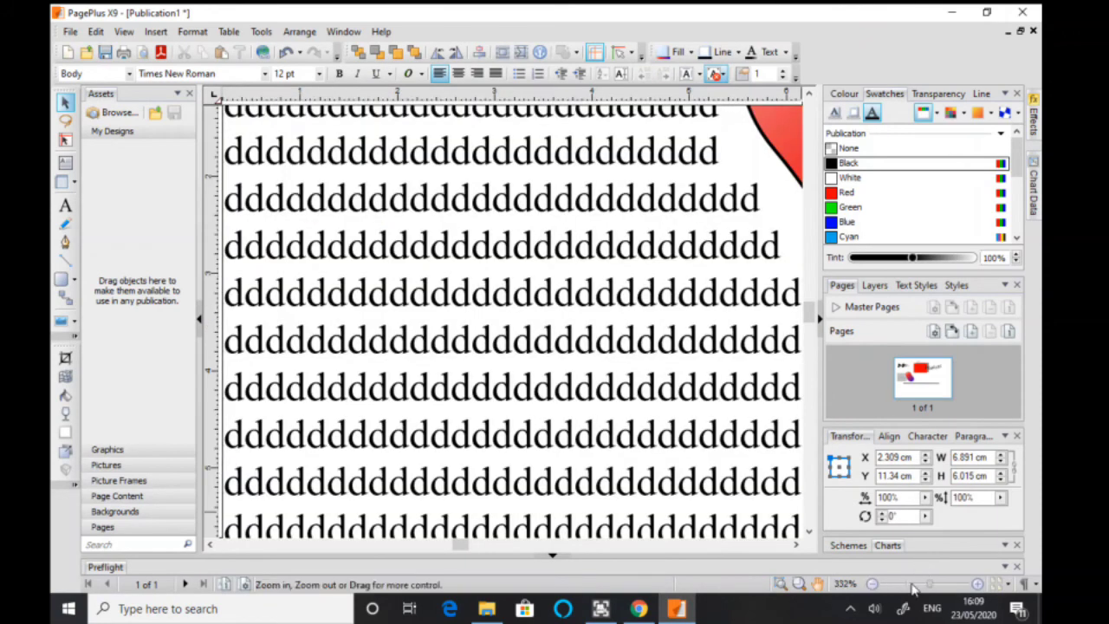
left_click(911, 585)
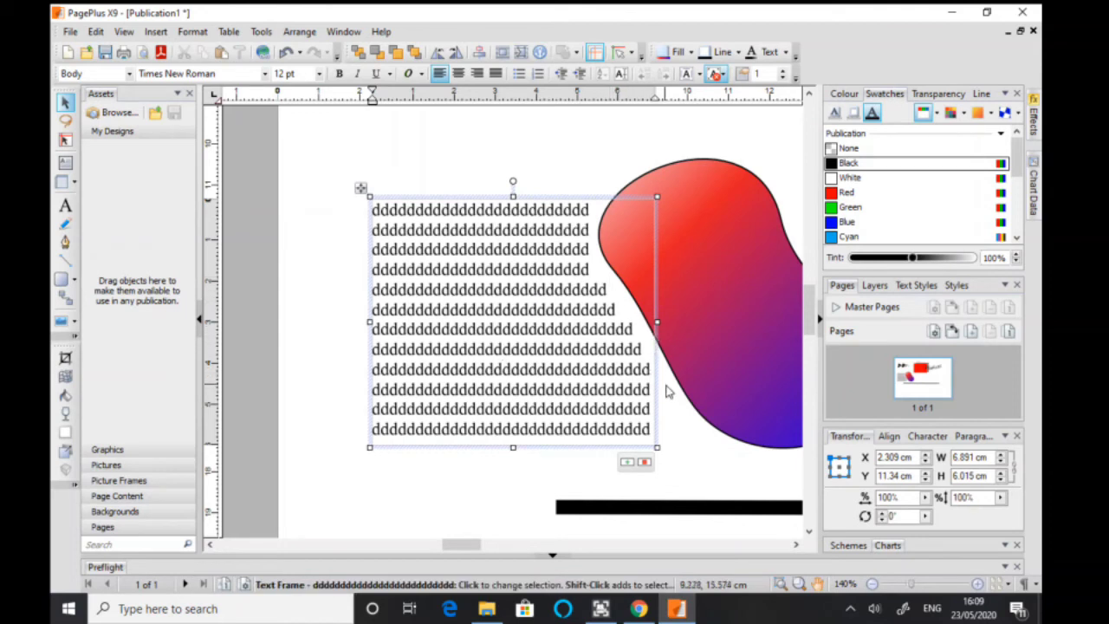
left_click(722, 253)
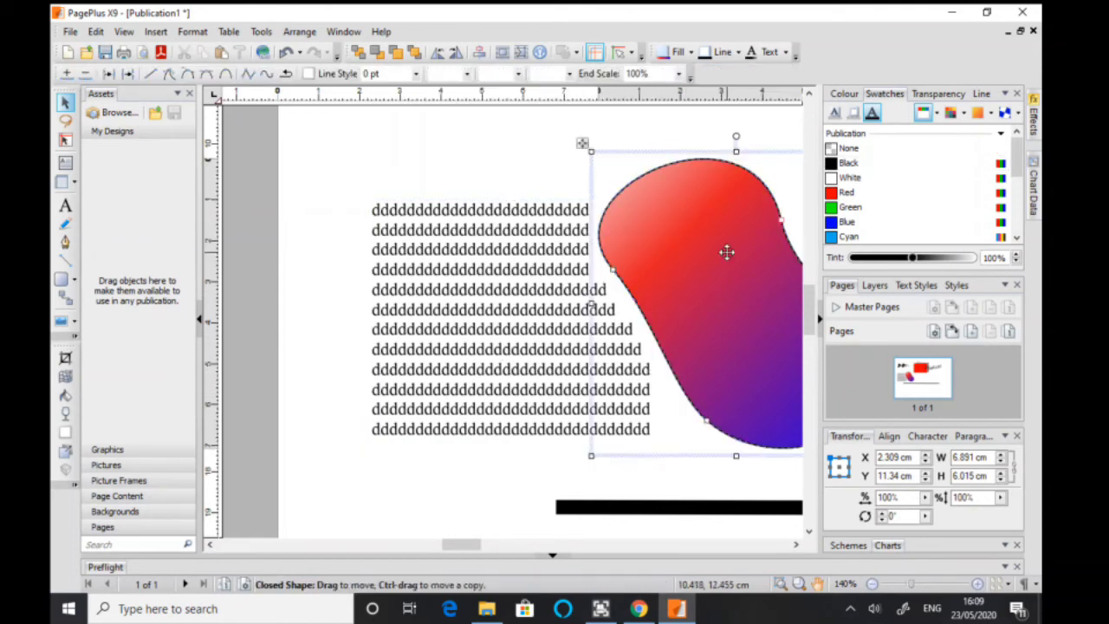
left_click_drag(719, 255, 709, 247)
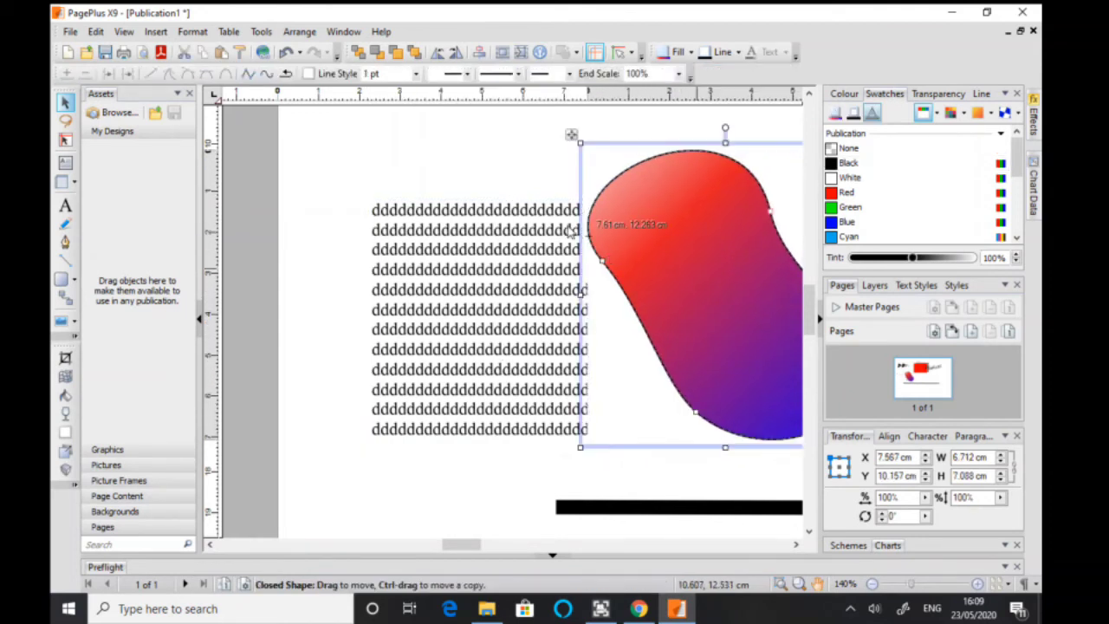
left_click(503, 171)
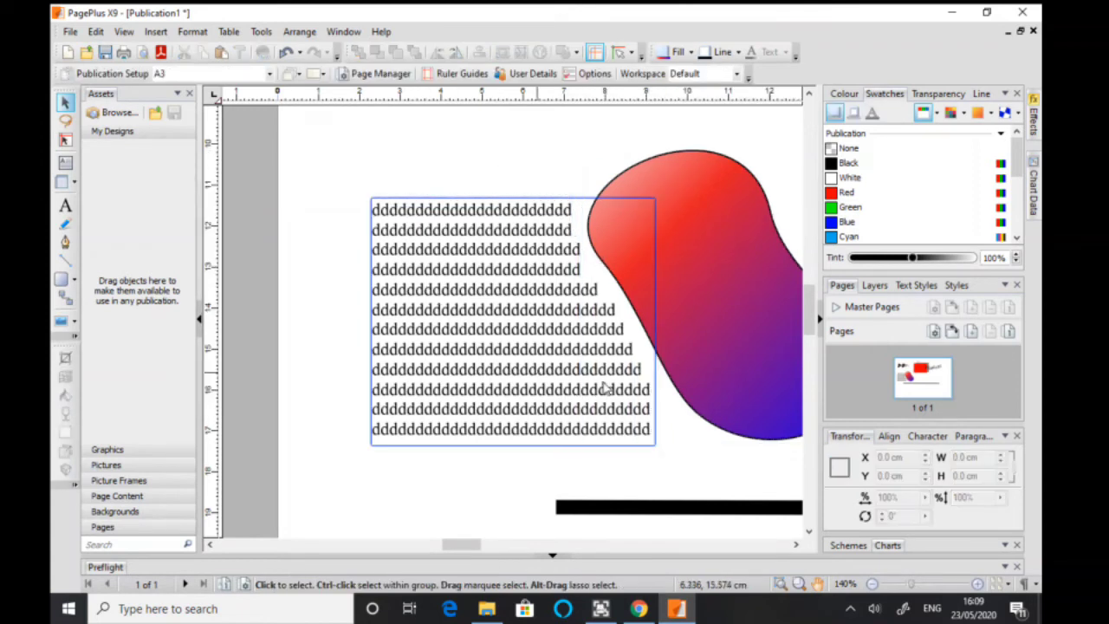
left_click(535, 368)
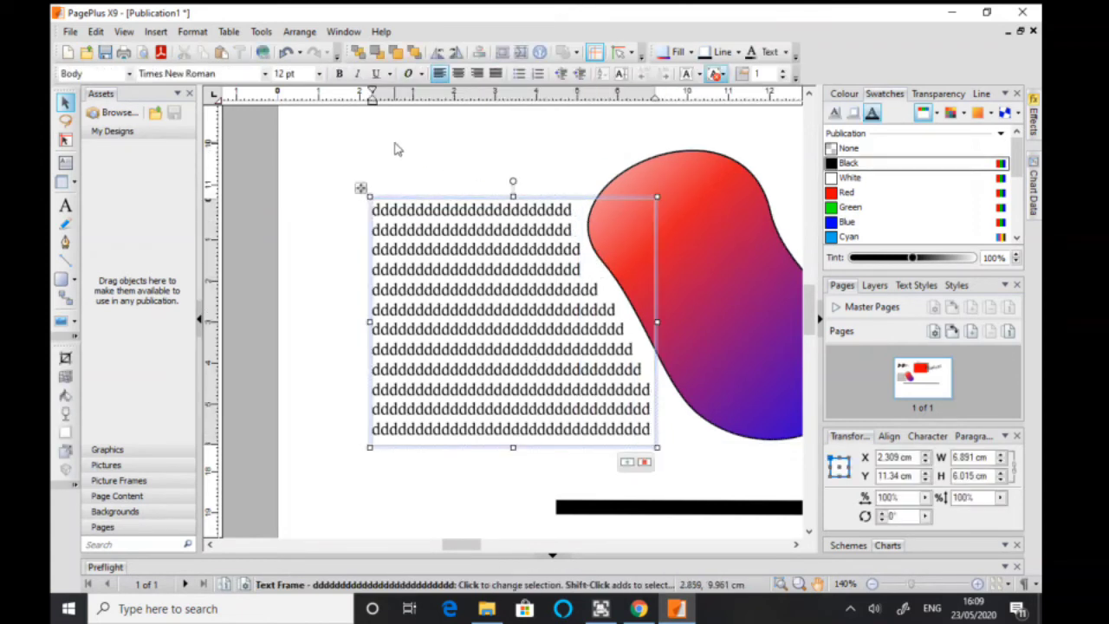
left_click(310, 154)
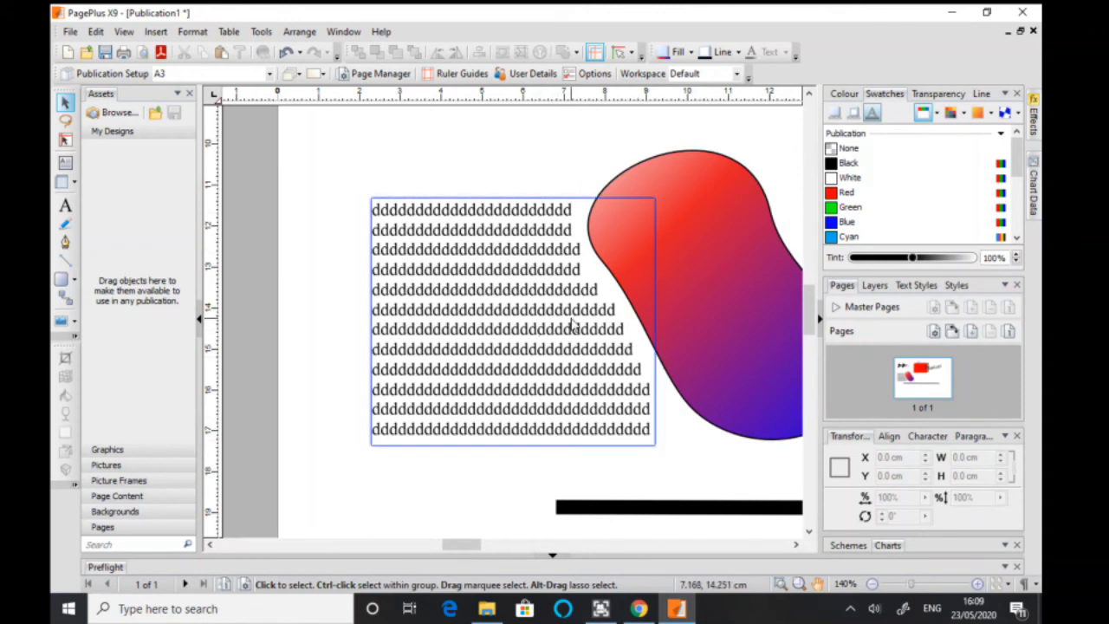
left_click_drag(571, 323, 472, 313)
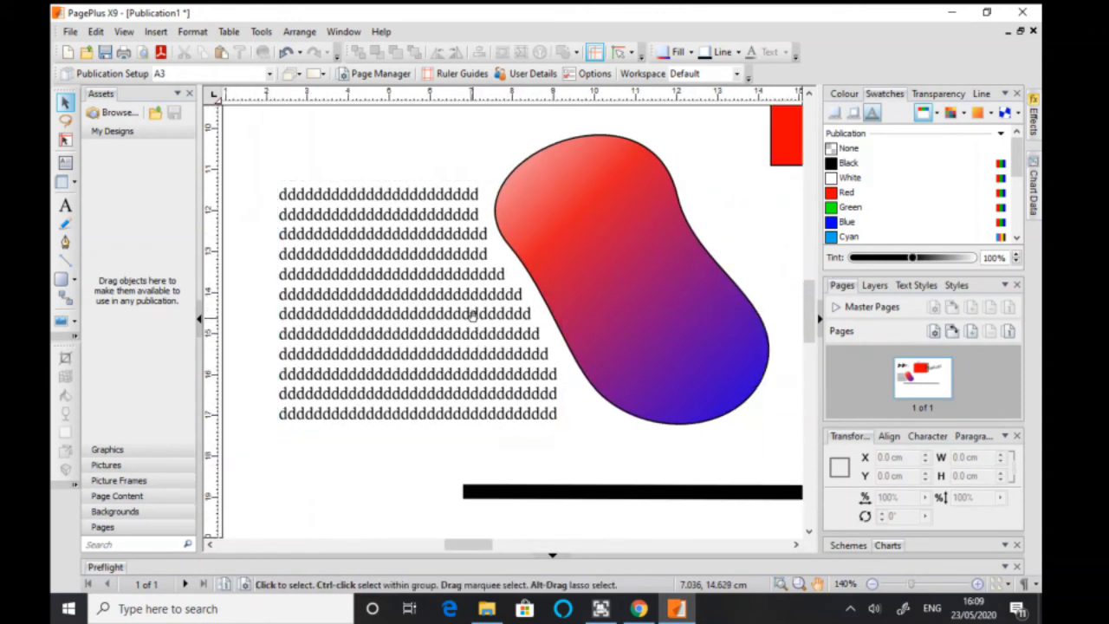
scroll(472, 314, "down", 5)
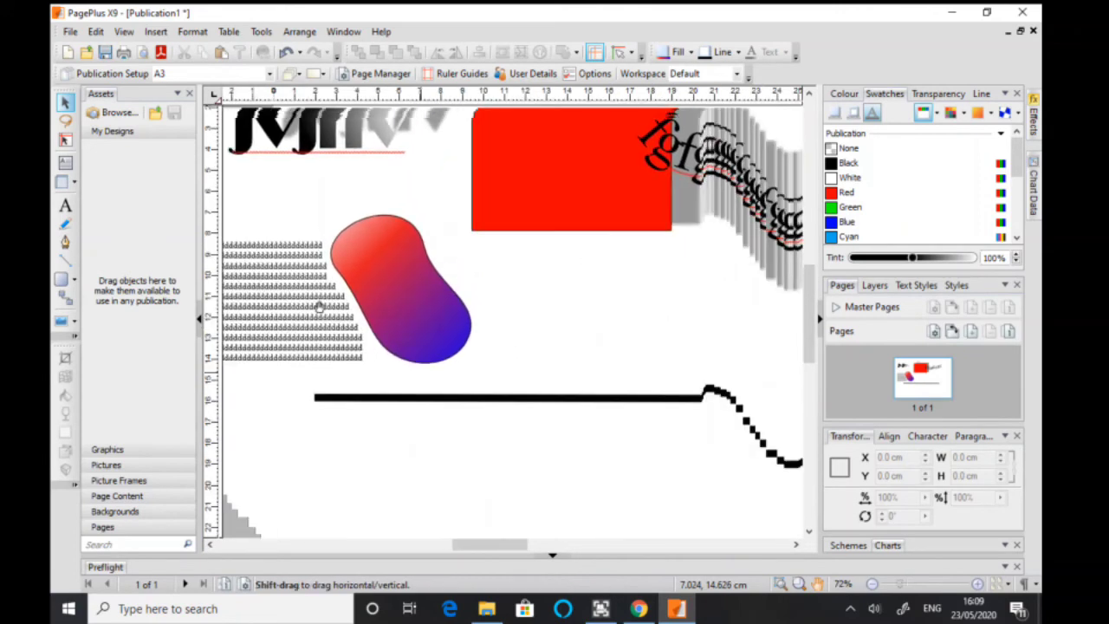
scroll(487, 268, "down", 2)
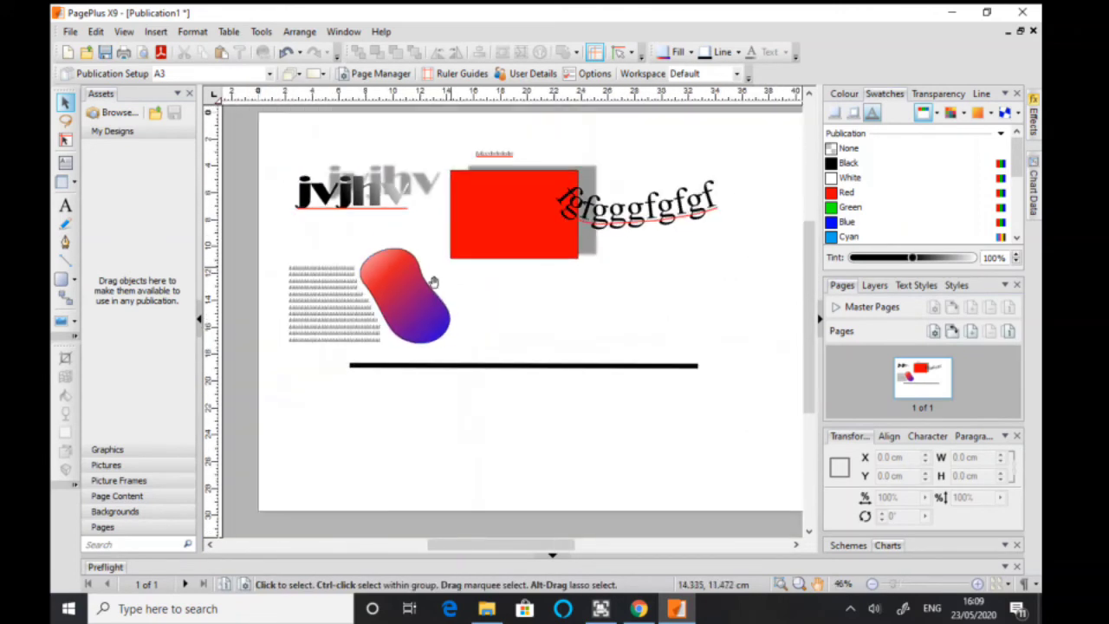
scroll(376, 276, "down", 2)
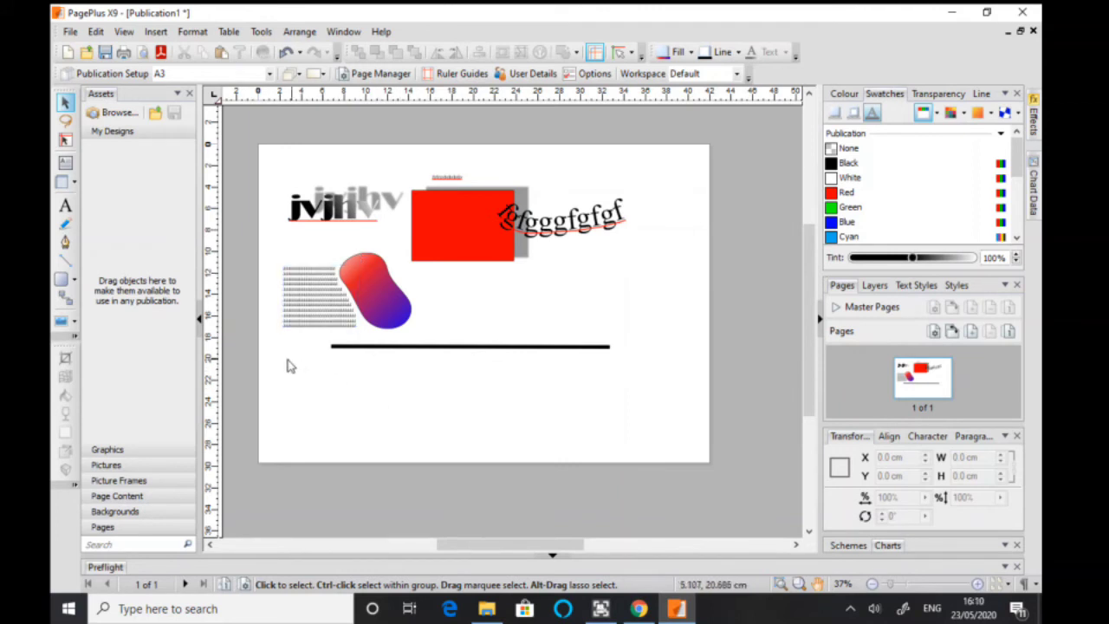
scroll(258, 357, "up", 2)
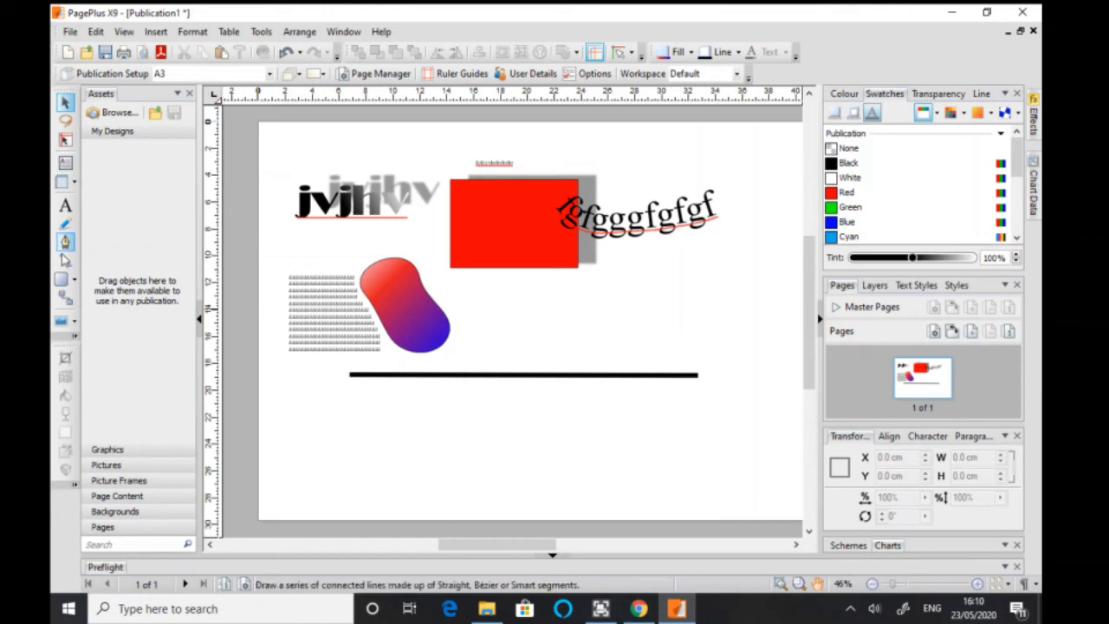
- Try to import the picture DSCF9507 from the Pictures folder onto the page
left_click(73, 331)
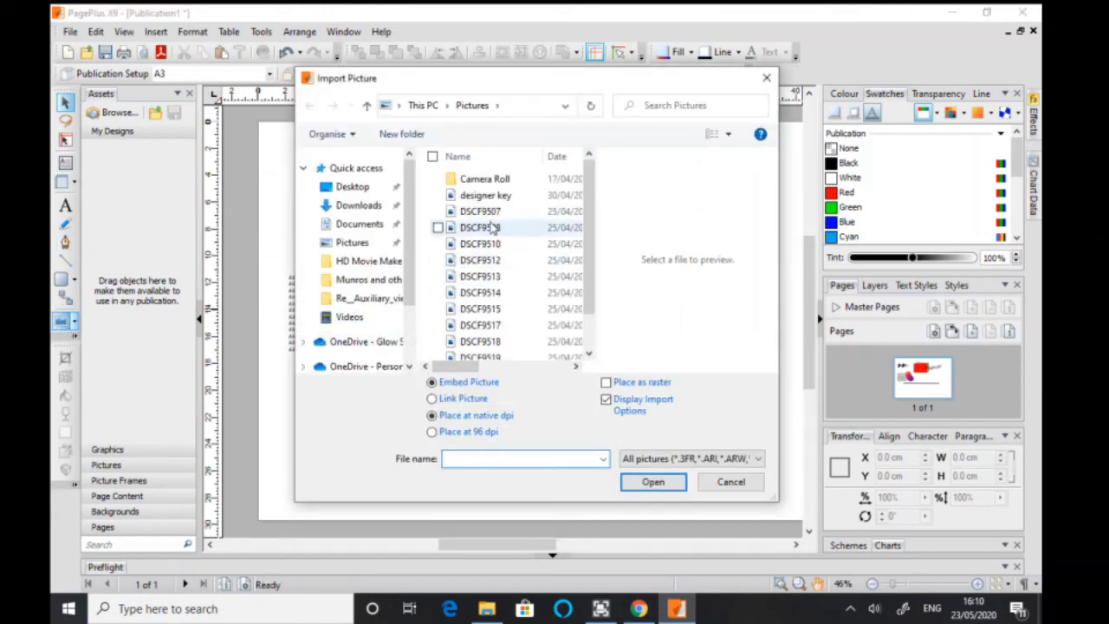
left_click(480, 212)
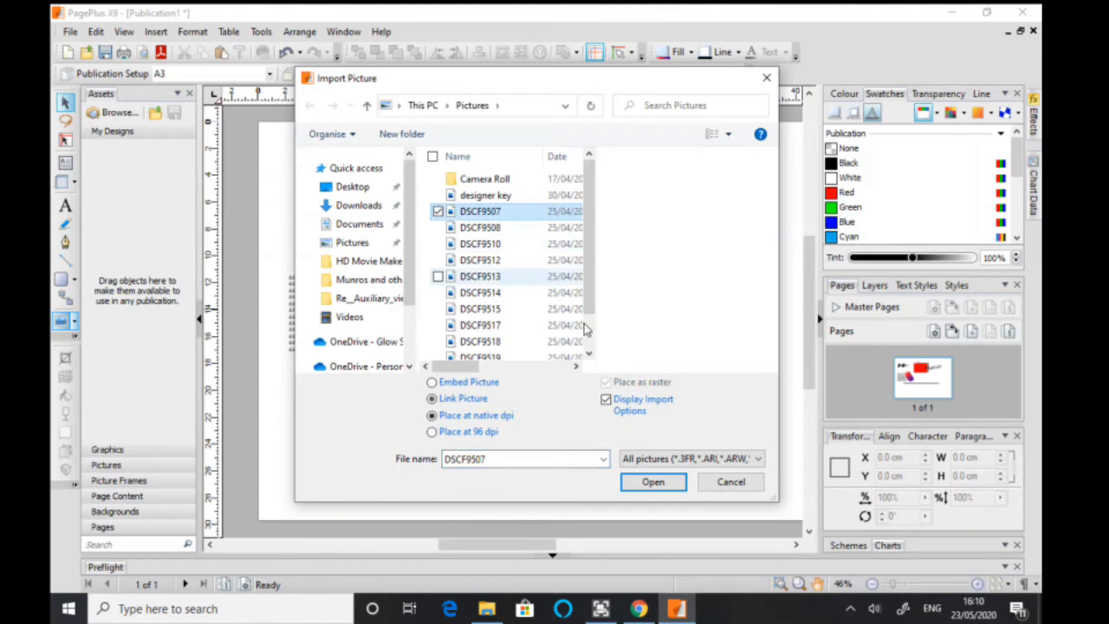
left_click(653, 483)
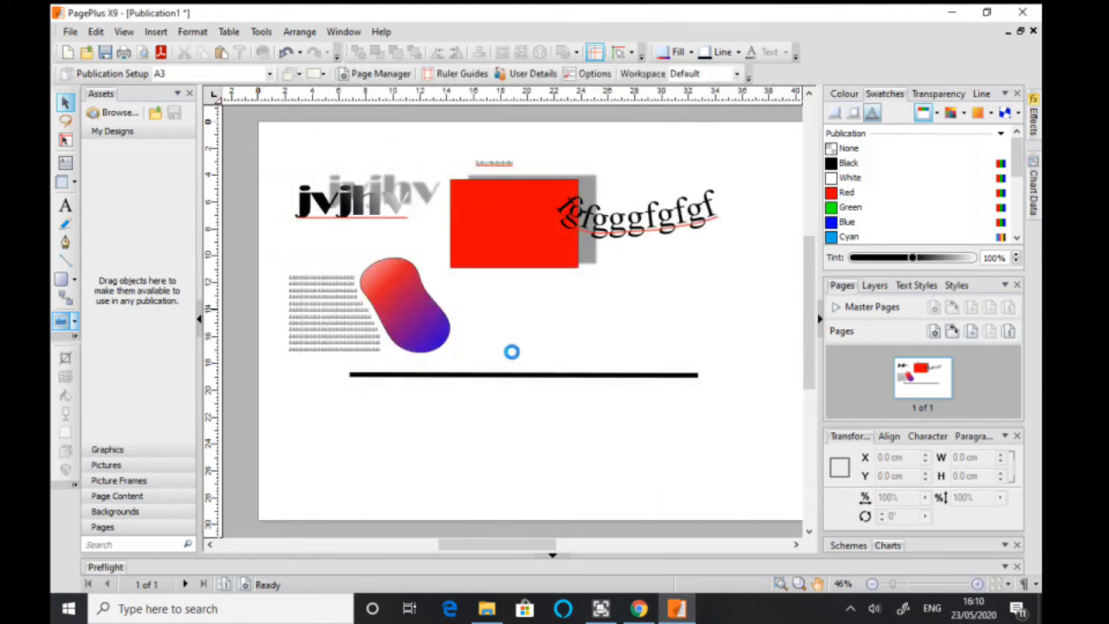
left_click(640, 344)
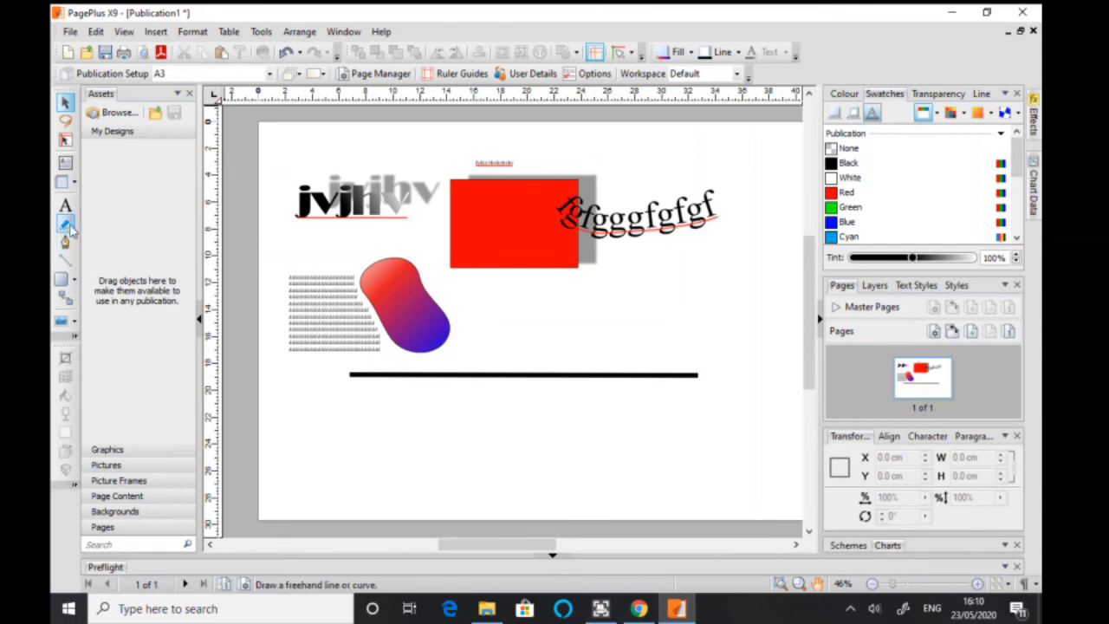
- Import the picture GC2014 as a linked picture about 16.8 × 11.88 cm, placed below the curved text at about X 19.76 cm, Y 13.26 cm
left_click(67, 319)
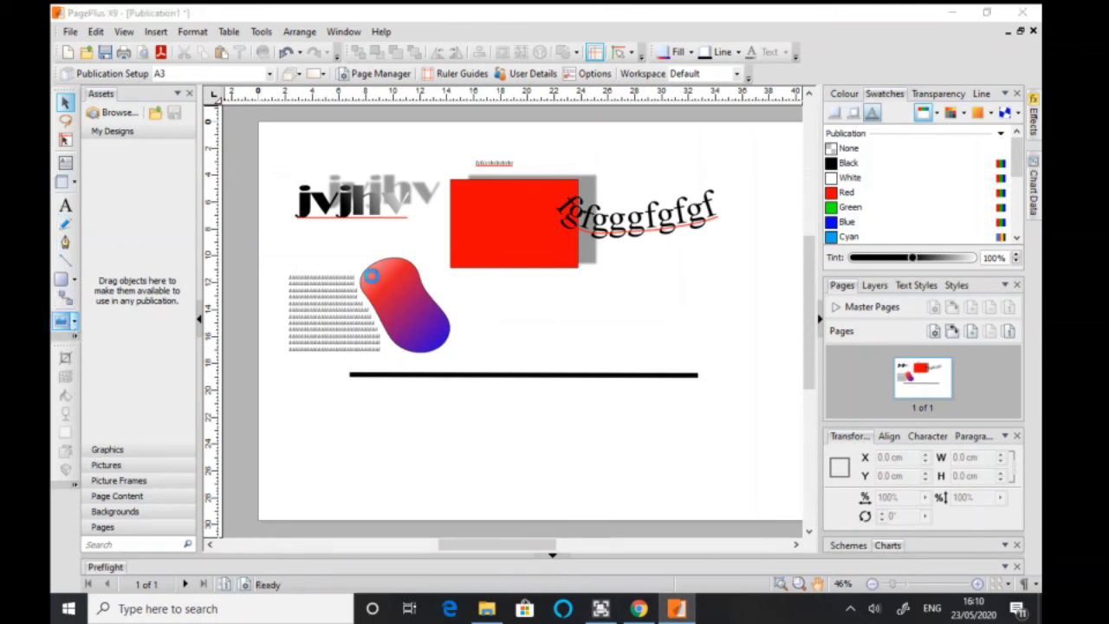
left_click(475, 334)
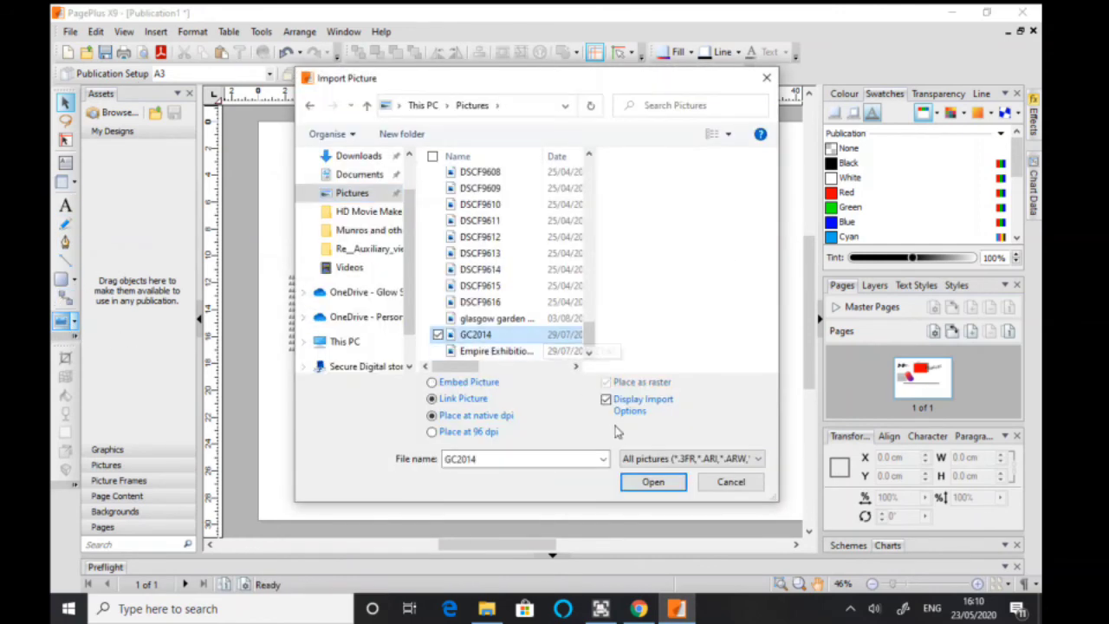
left_click(651, 482)
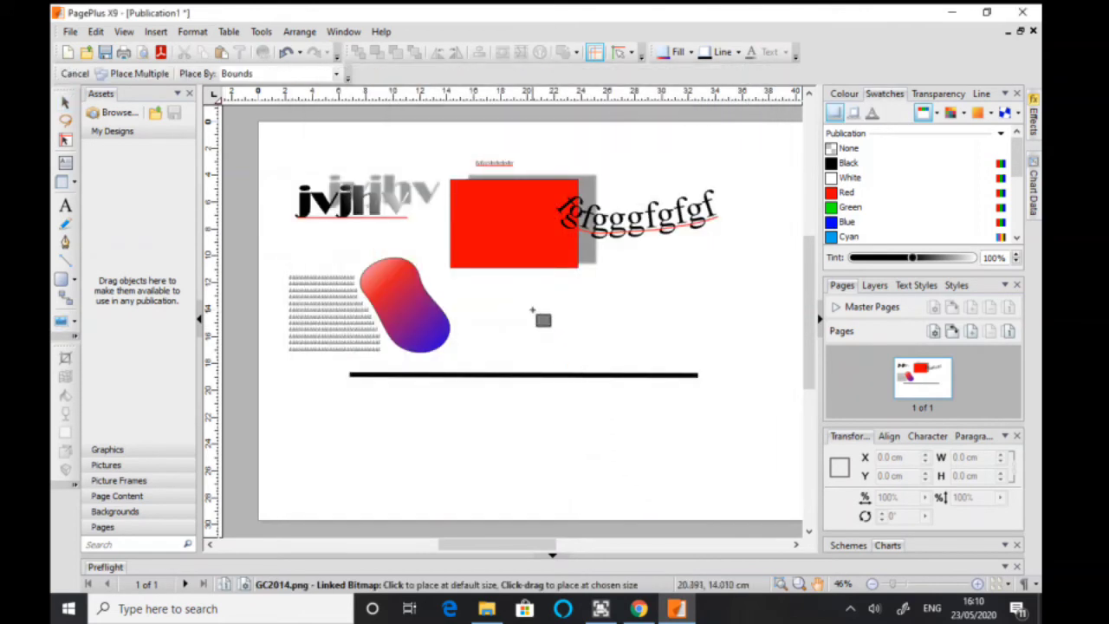
left_click_drag(532, 312, 784, 470)
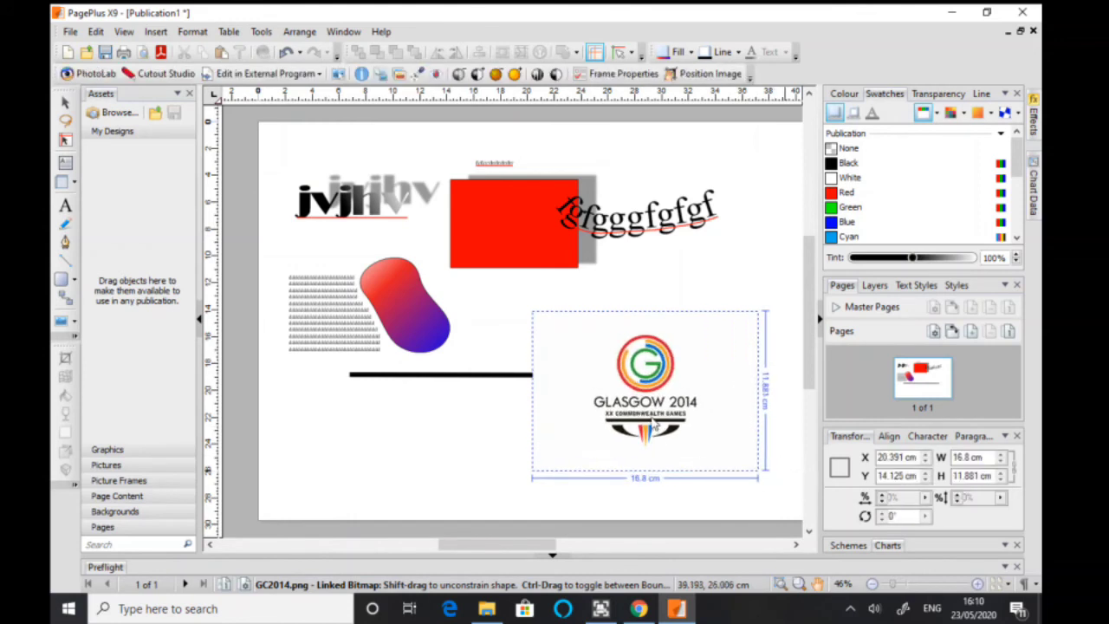
left_click_drag(599, 315, 590, 303)
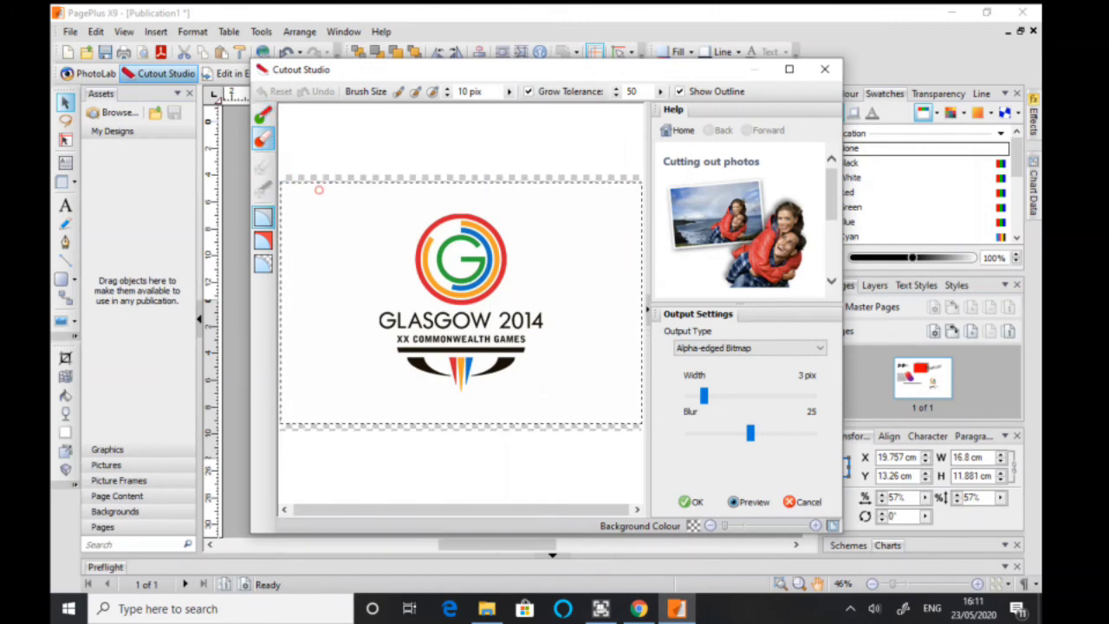
- Cut away parts of the white background at the upper left of the GC2014 picture in Cutout Studio with the 10 pix discard brush
mouse_move(304, 205)
left_mouse_down()
mouse_move(297, 243)
mouse_move(291, 176)
mouse_move(287, 267)
mouse_move(297, 195)
mouse_move(317, 178)
mouse_move(290, 257)
mouse_move(288, 214)
mouse_move(285, 227)
mouse_move(280, 349)
left_mouse_up()
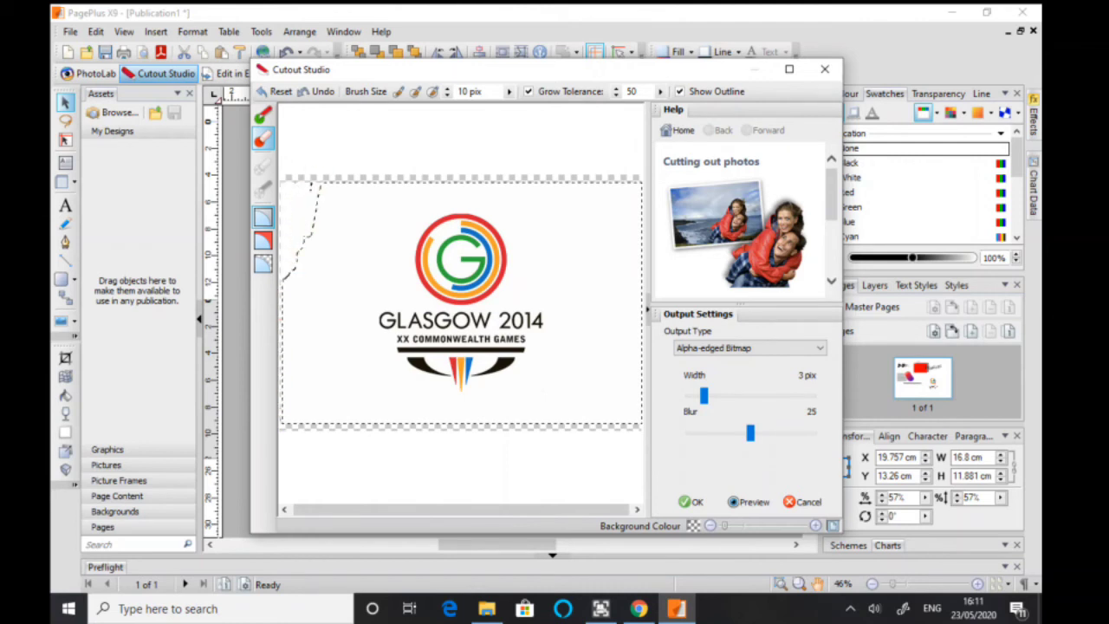
mouse_move(288, 422)
left_mouse_down()
mouse_move(287, 292)
mouse_move(287, 301)
left_mouse_up()
mouse_move(333, 212)
left_mouse_down()
mouse_move(330, 251)
mouse_move(401, 188)
left_mouse_up()
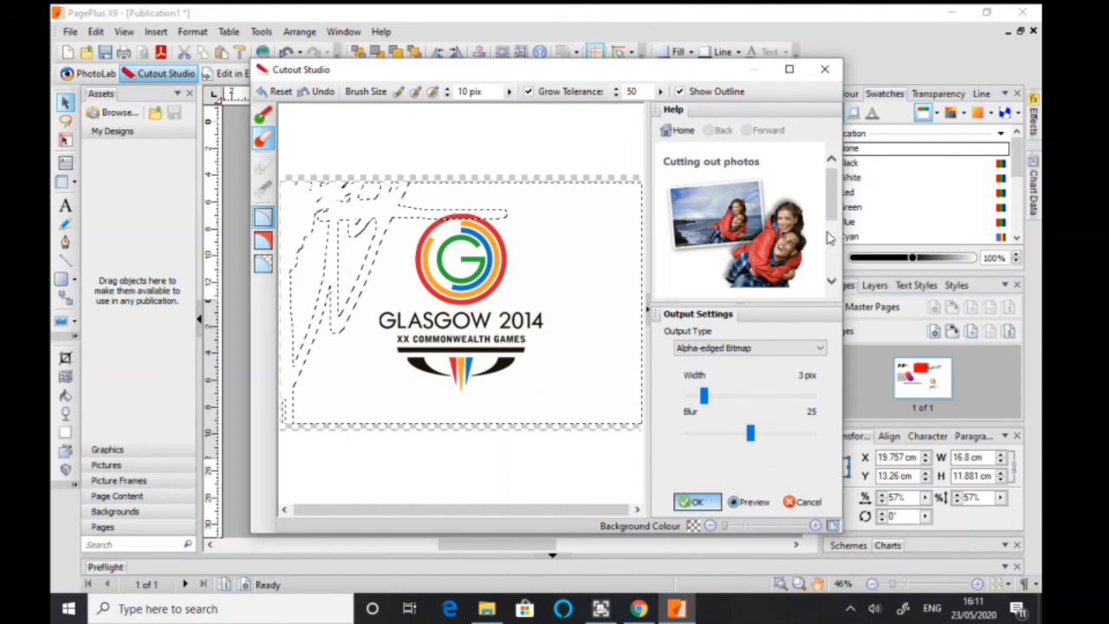
left_click(696, 502)
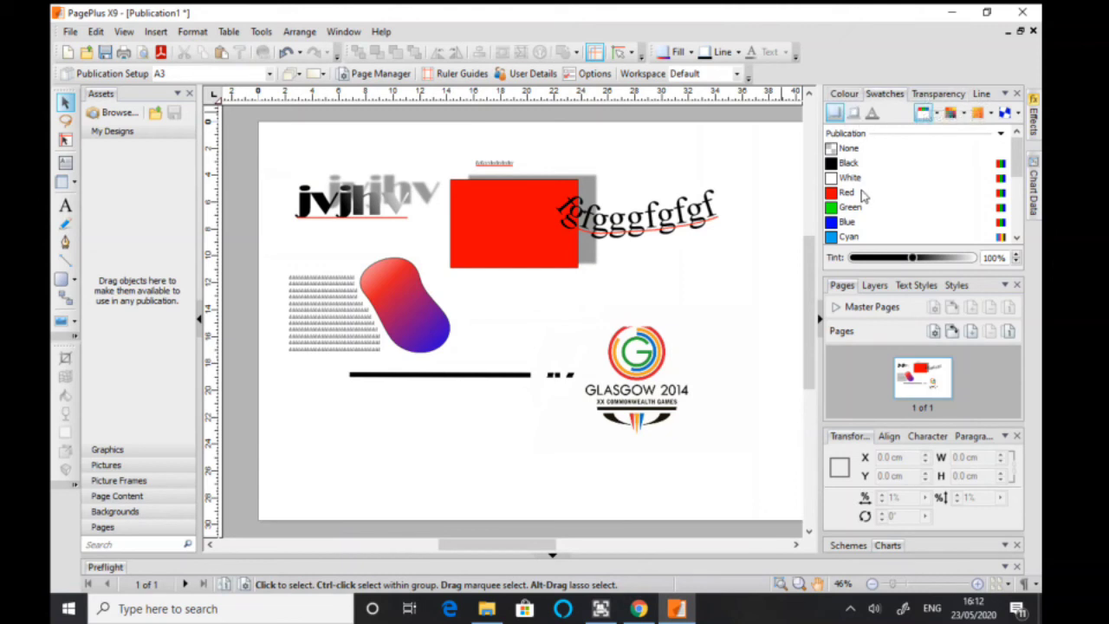
- Look through the publication colour swatches and the colour models available for mixing colours
scroll(863, 197, "down", 2)
scroll(881, 193, "down", 2)
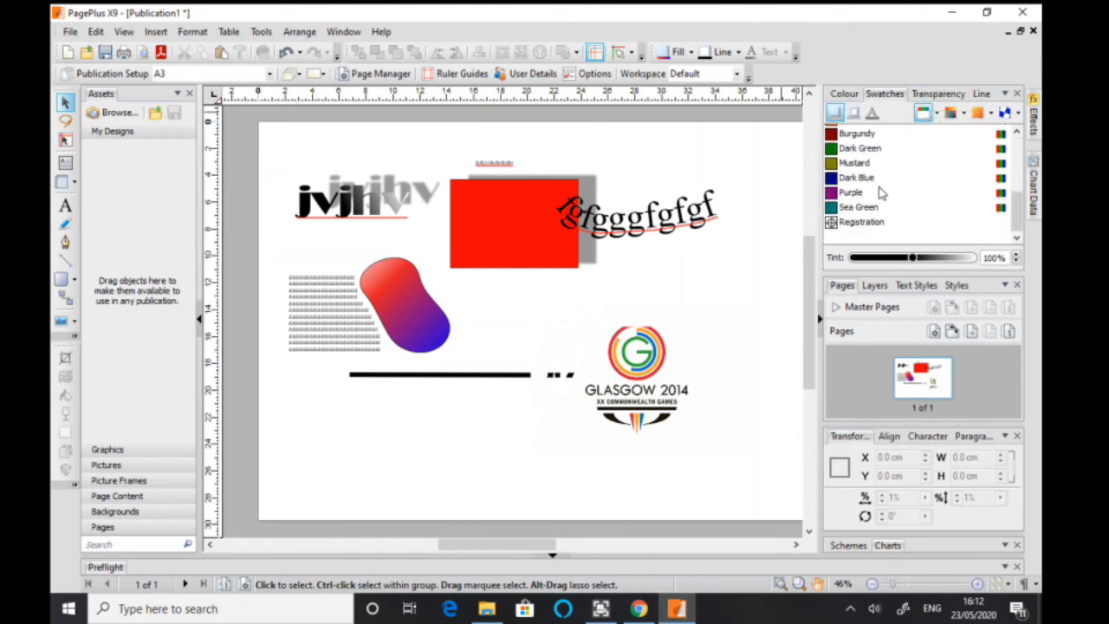
scroll(881, 192, "up", 5)
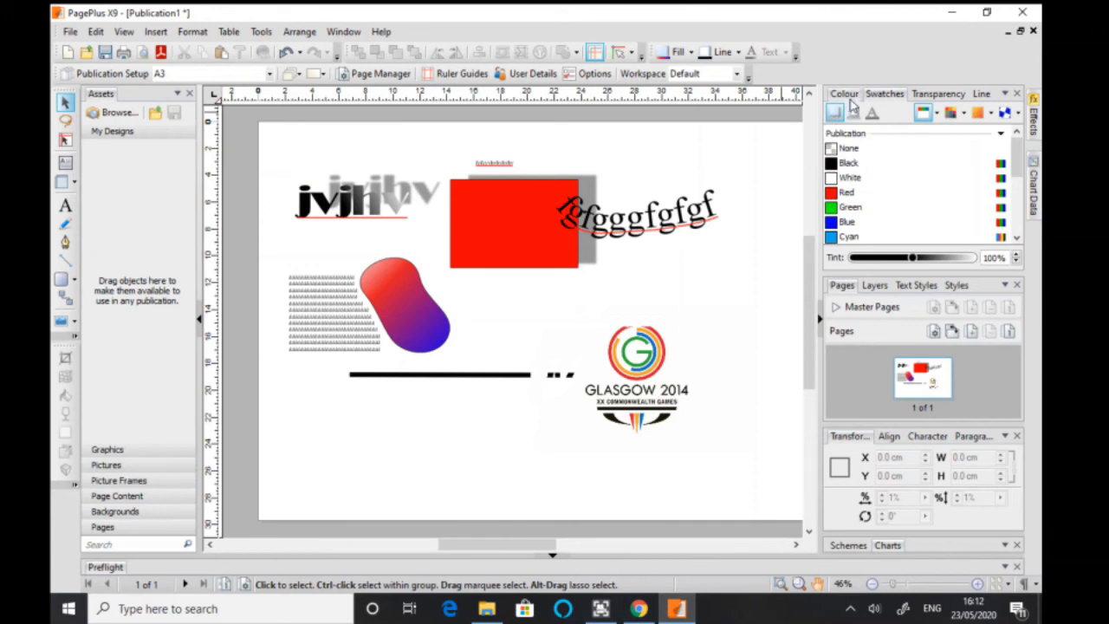
left_click(847, 95)
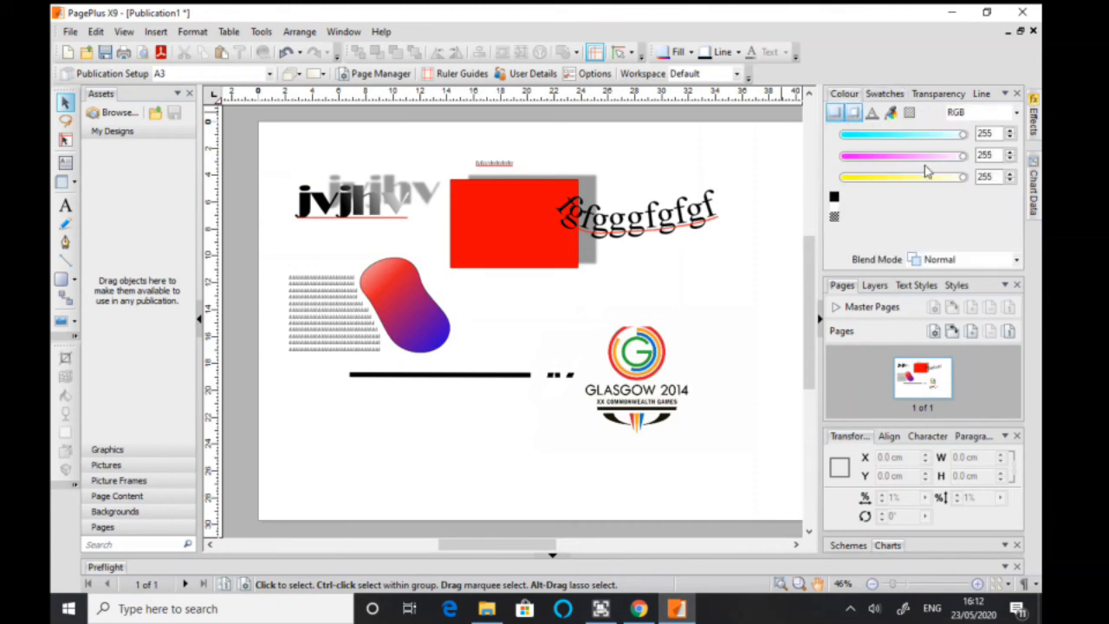
left_click(1018, 113)
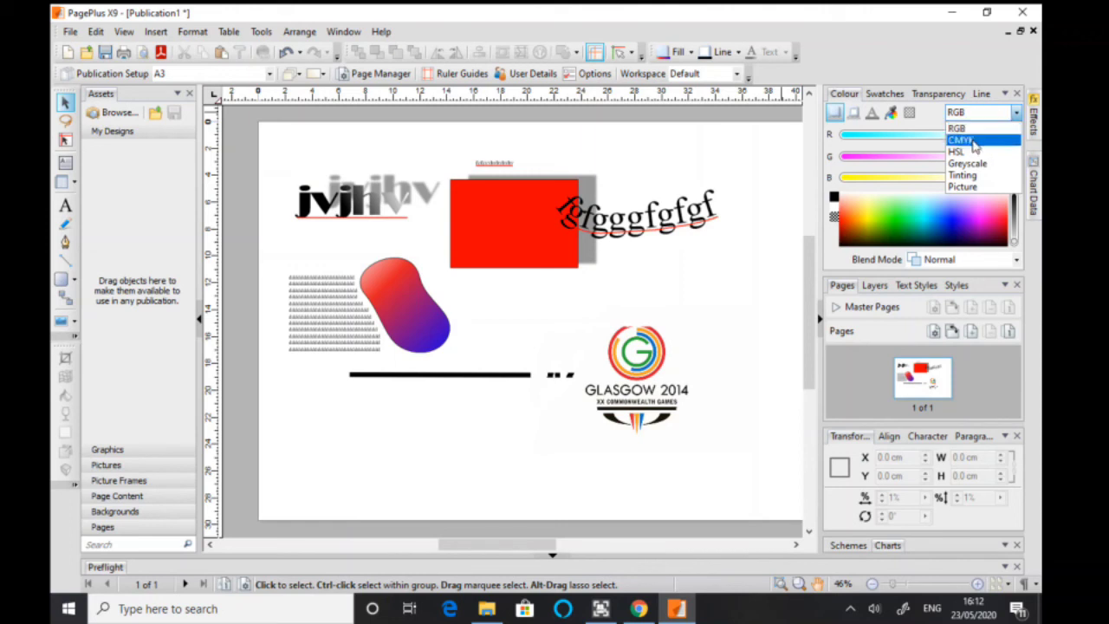
left_click(892, 95)
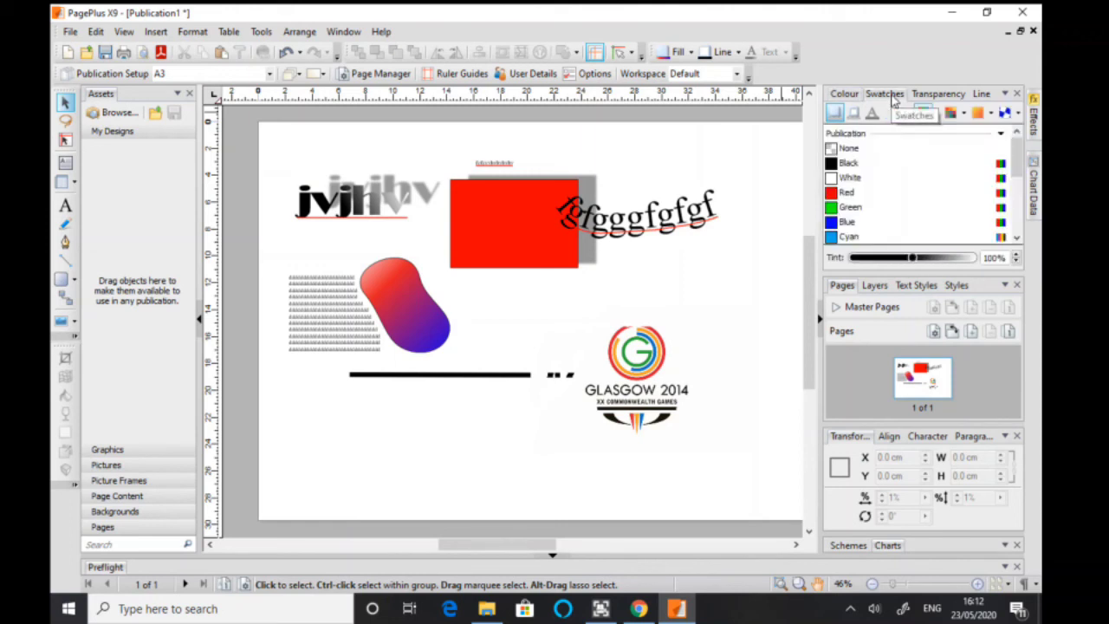
scroll(909, 199, "down", 3)
scroll(909, 201, "up", 5)
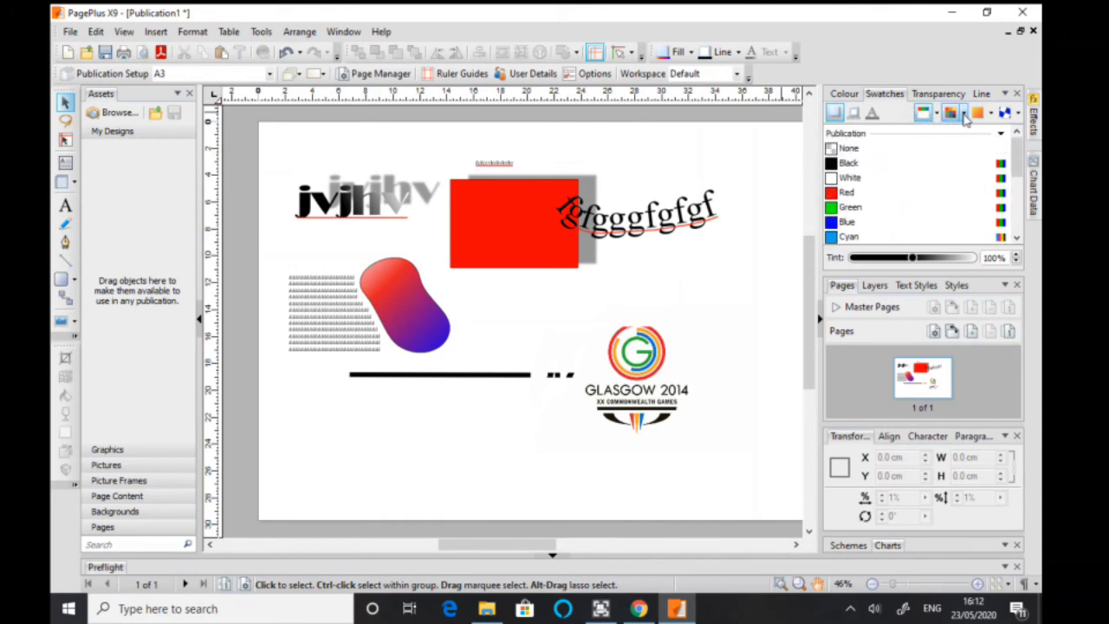
- Examine the available gradient types, the themed colour palettes and the publication palette options
left_click(992, 116)
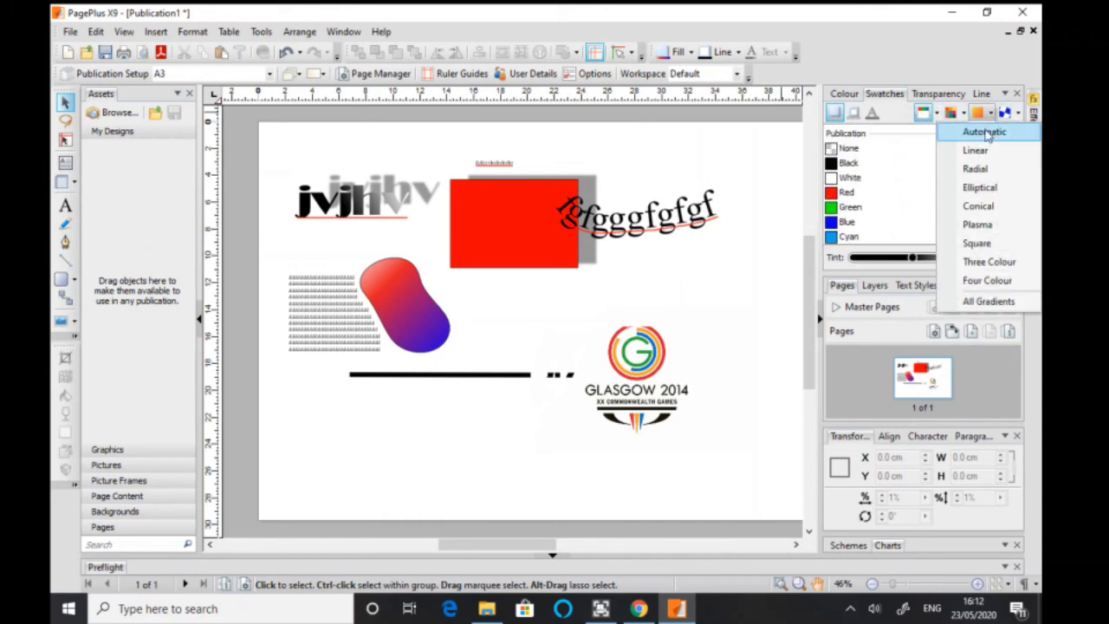
left_click(964, 115)
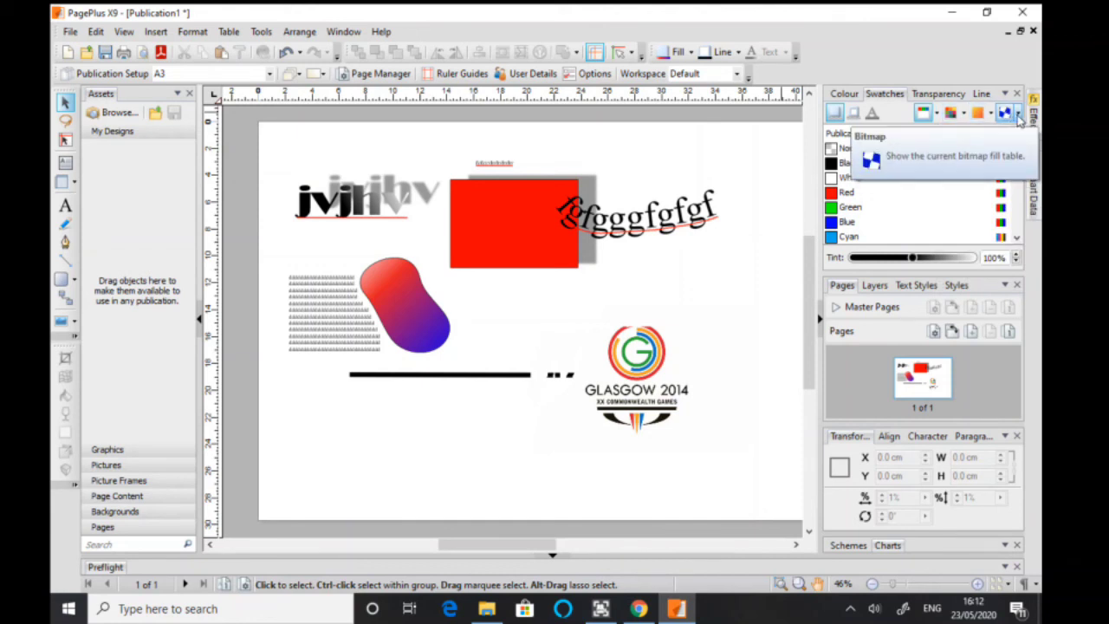
left_click(962, 116)
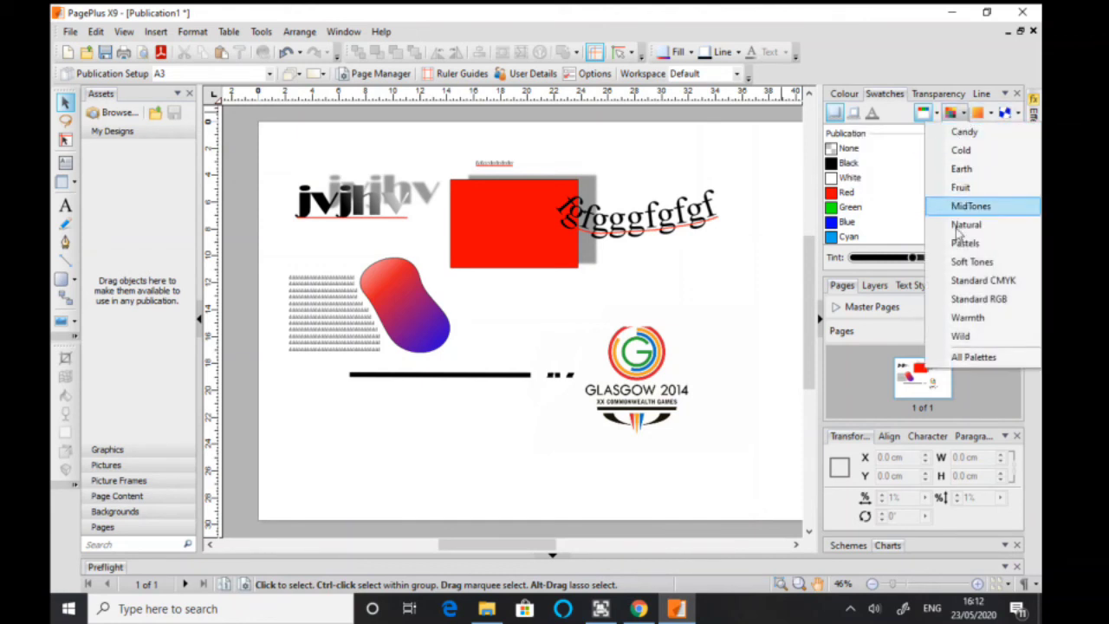
left_click(936, 114)
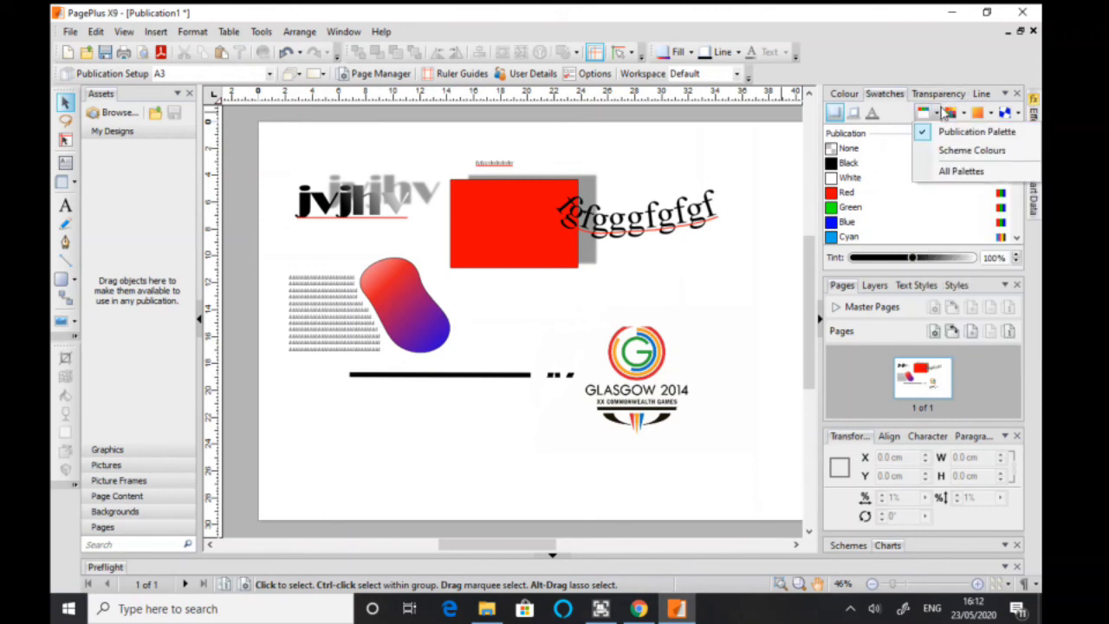
left_click(935, 116)
left_click(937, 115)
left_click(964, 115)
left_click(966, 117)
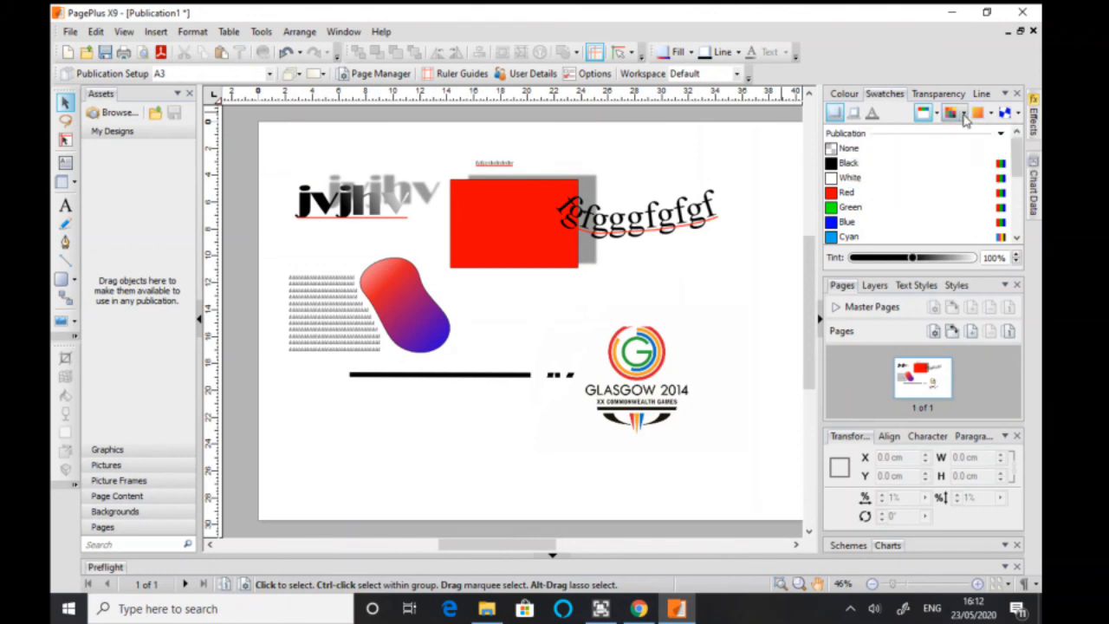
left_click(964, 115)
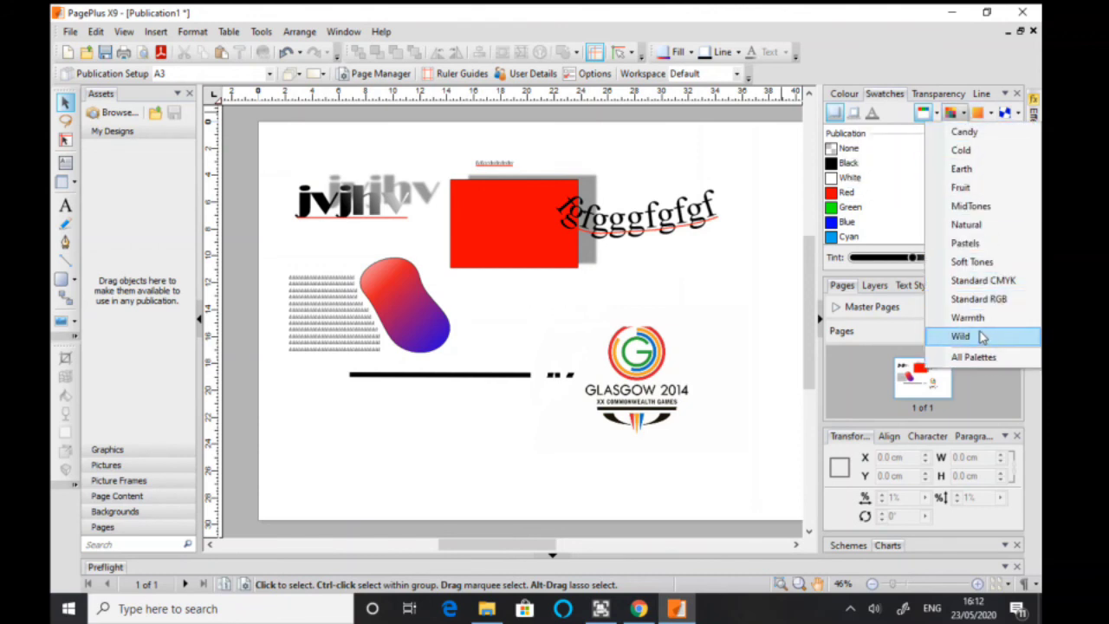
left_click(991, 115)
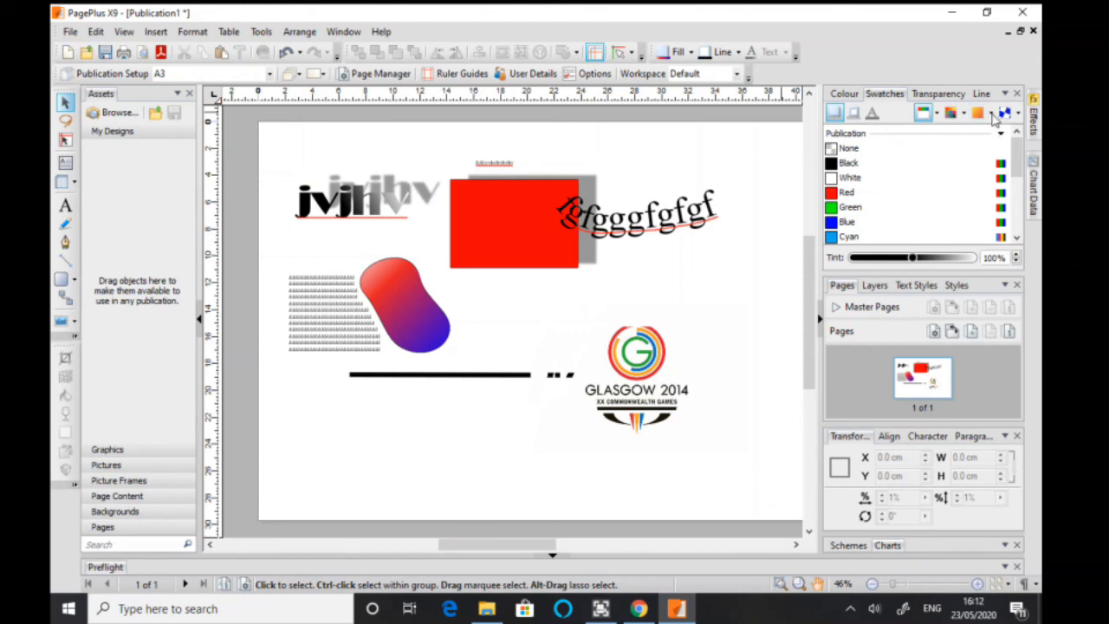
left_click(992, 116)
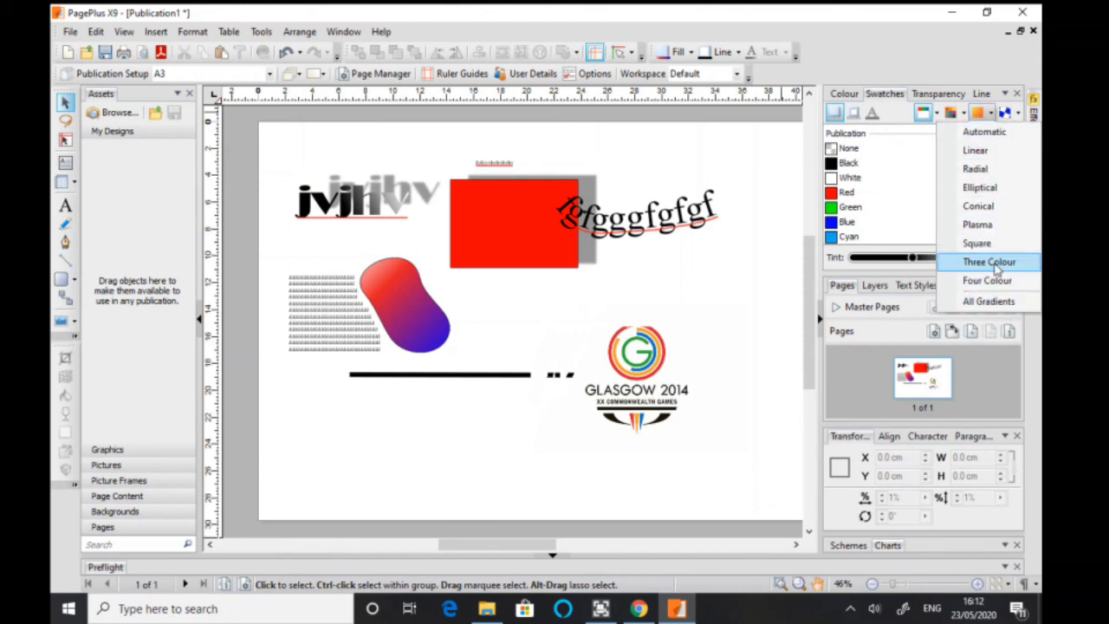
left_click(899, 61)
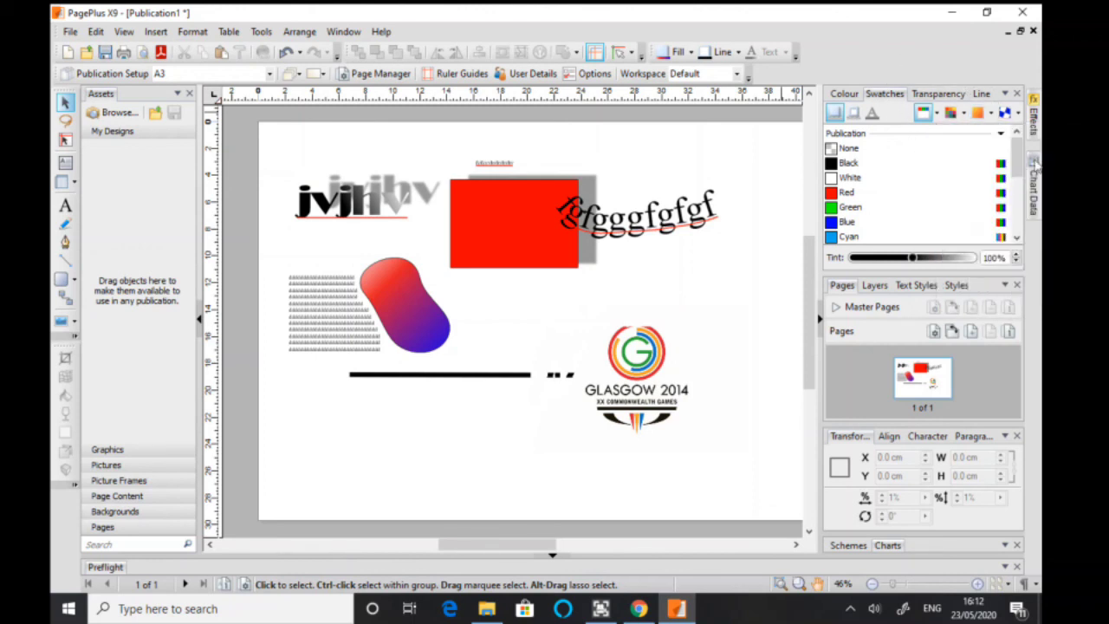
- Enlarge the logo picture to about 38.37 × 25.73 cm and position it across the page at about X 2.28 cm, Y 1.67 cm
left_click(937, 94)
left_click(615, 345)
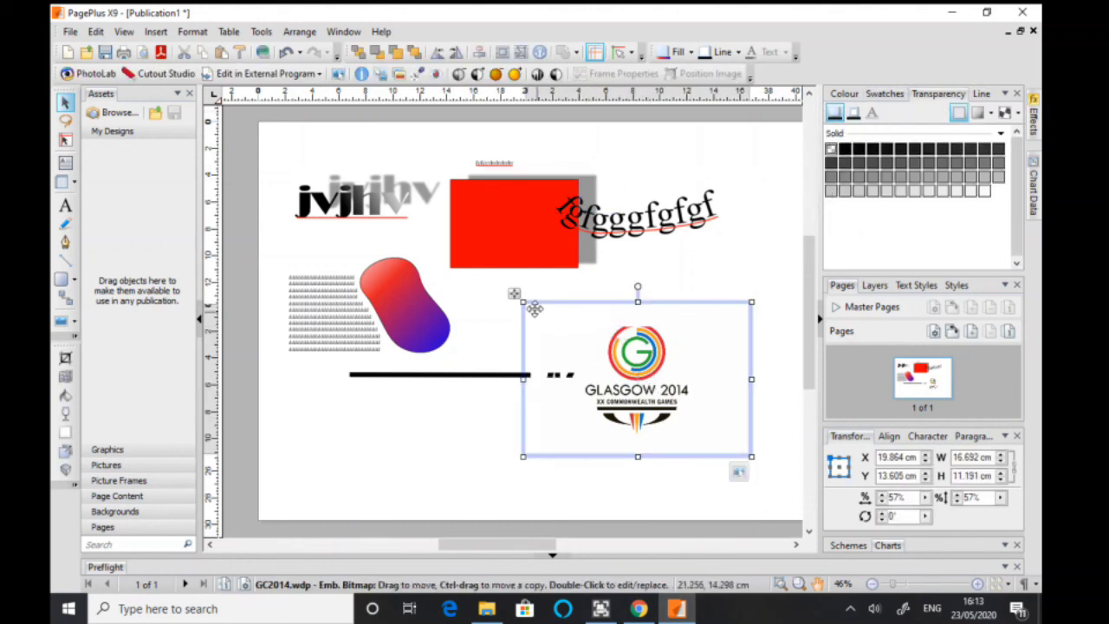
left_click_drag(524, 301, 274, 134)
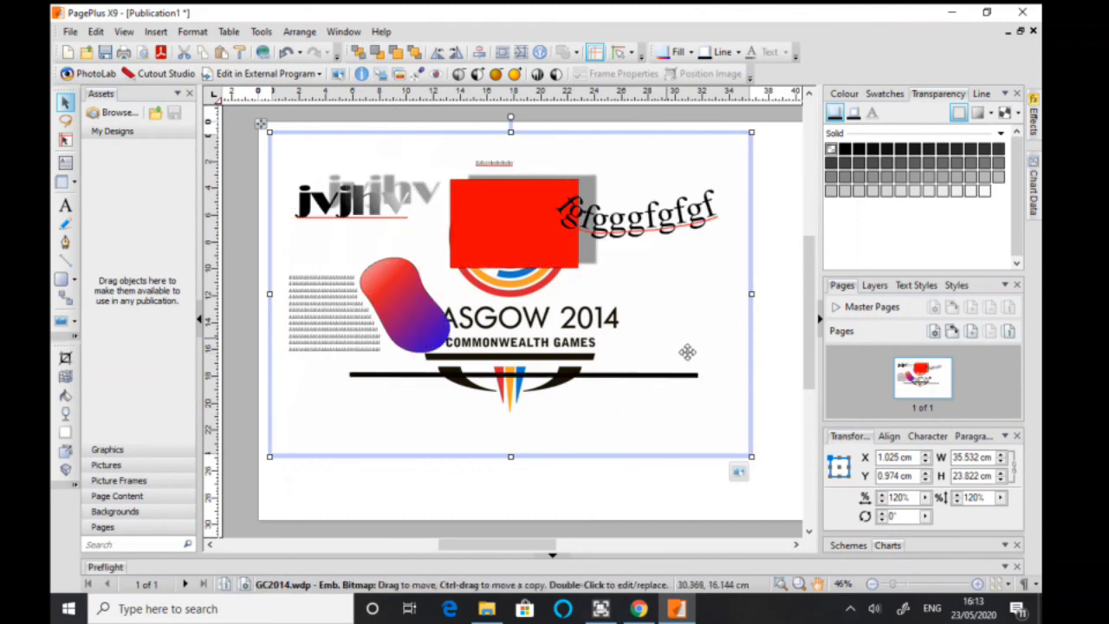
left_click_drag(687, 351, 721, 371)
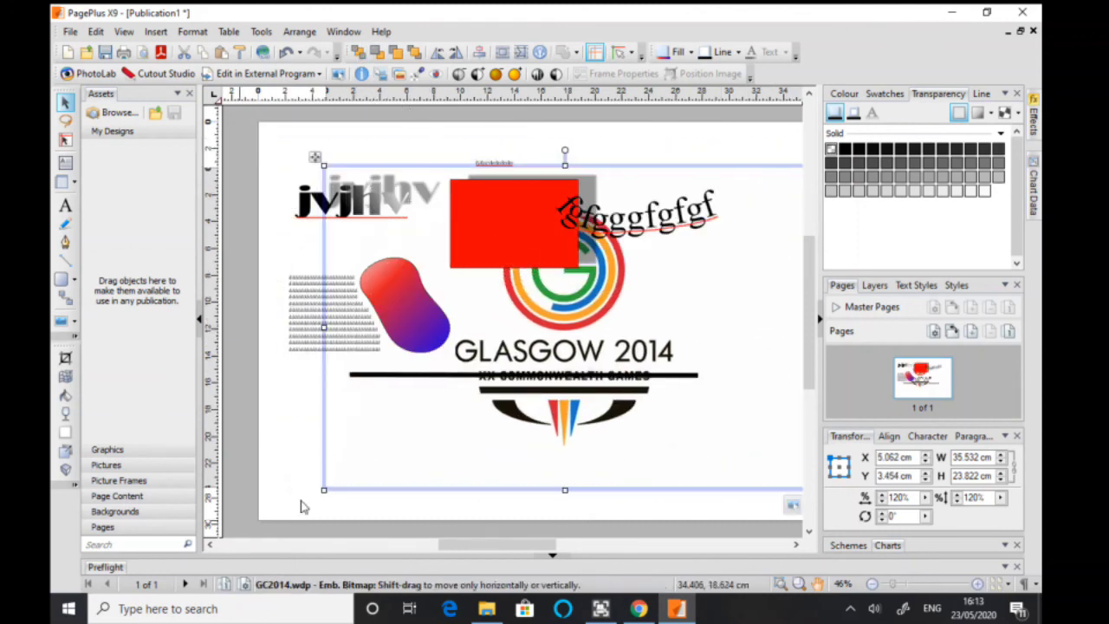
left_click_drag(326, 491, 289, 504)
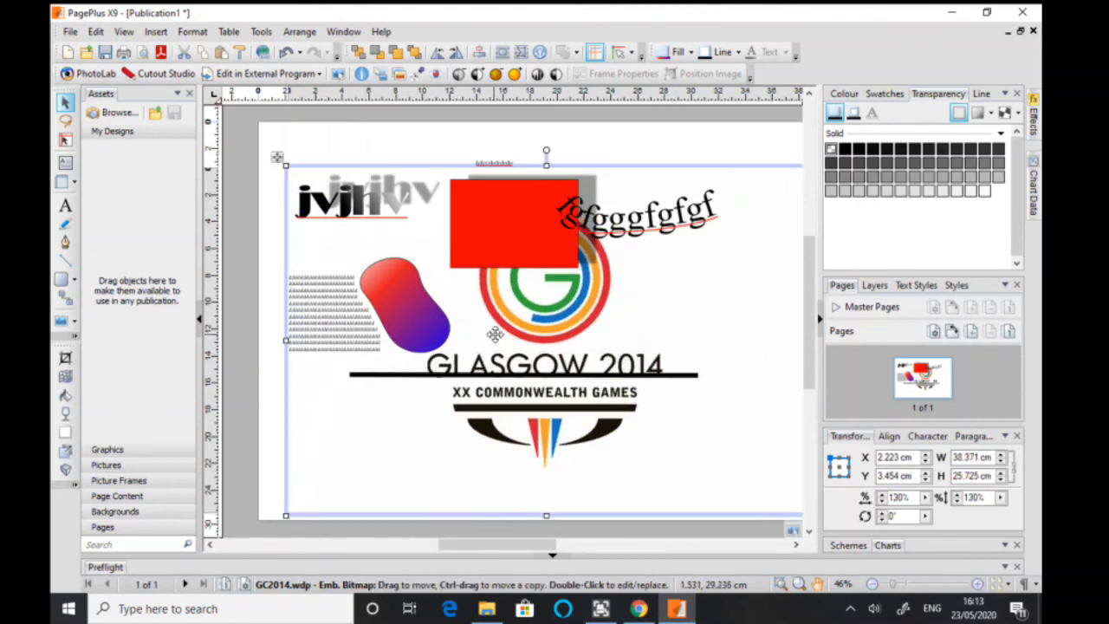
left_click_drag(536, 306, 550, 274)
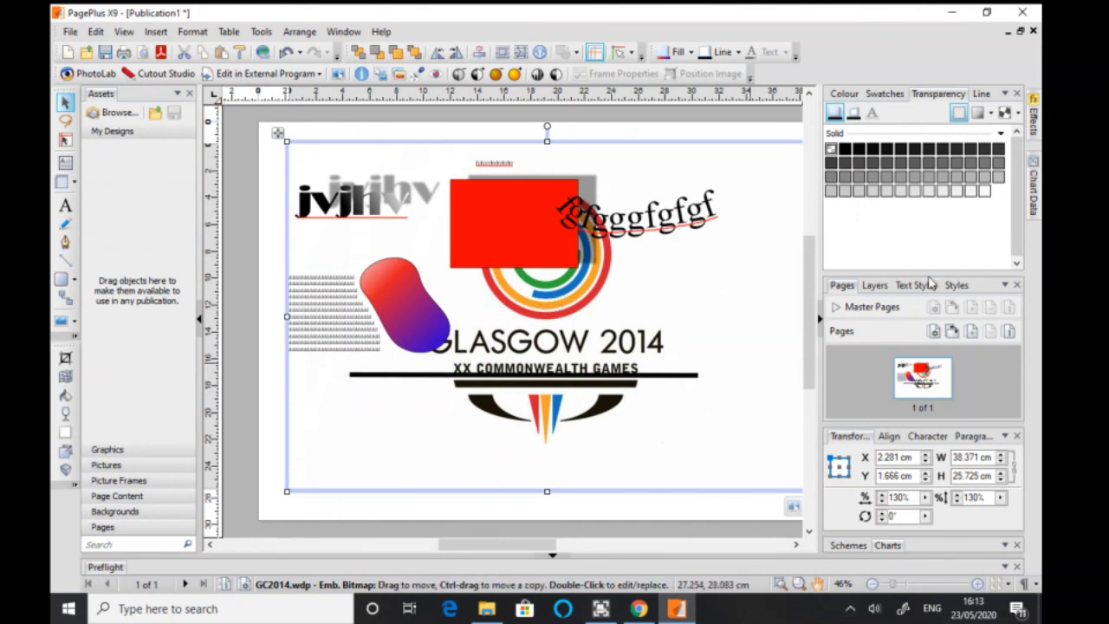
- Fade the logo picture to a faint background with a light grey solid transparency, and collapse the side panels
left_click(914, 178)
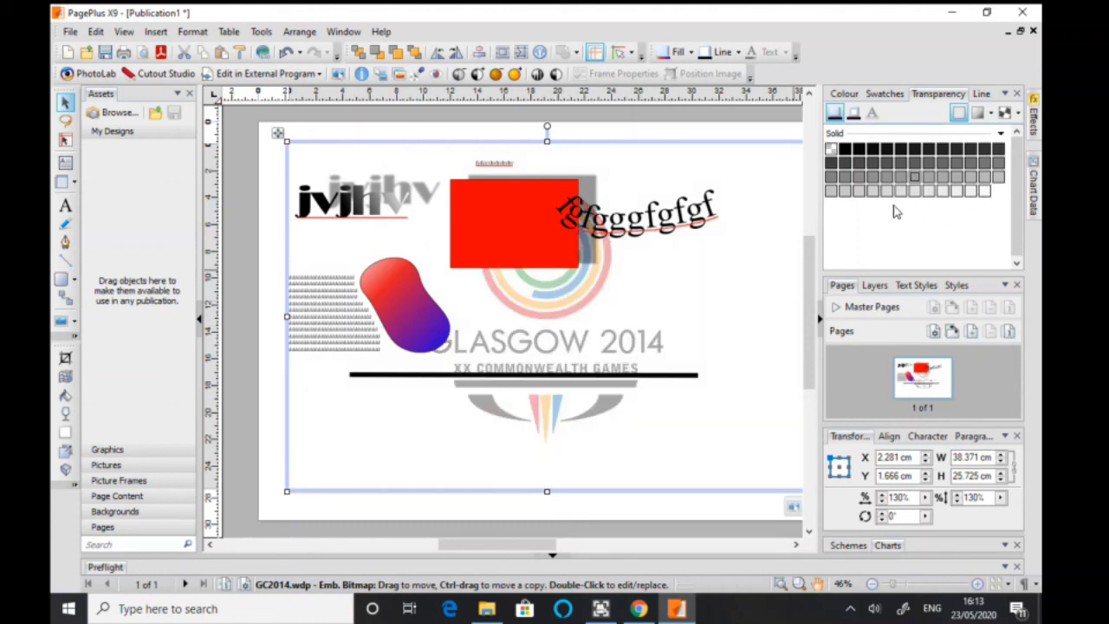
left_click(857, 192)
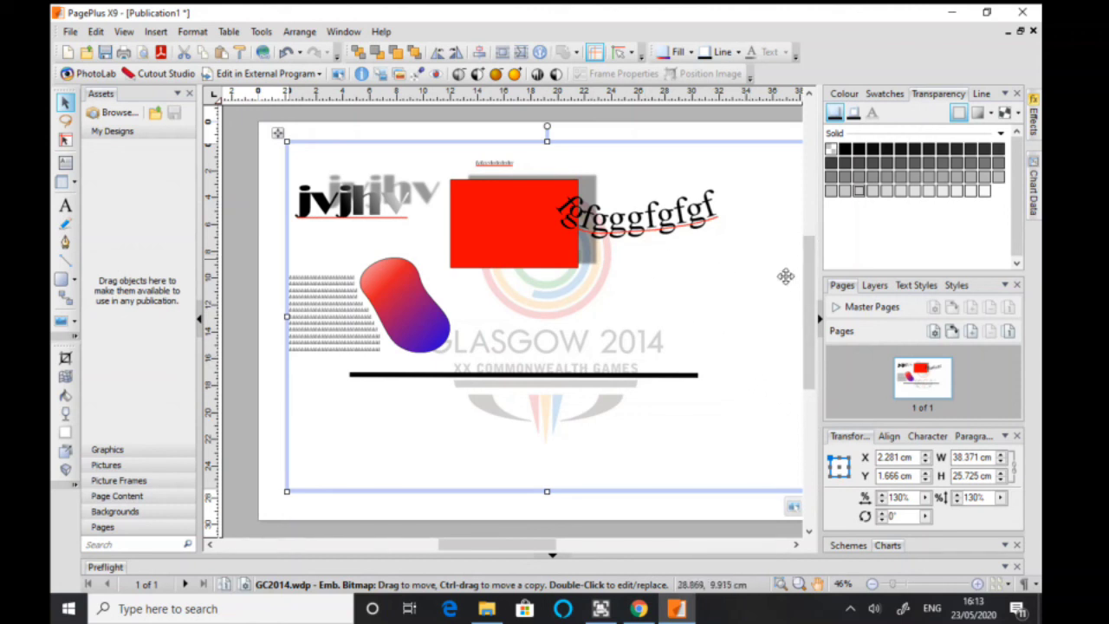
left_click(818, 321)
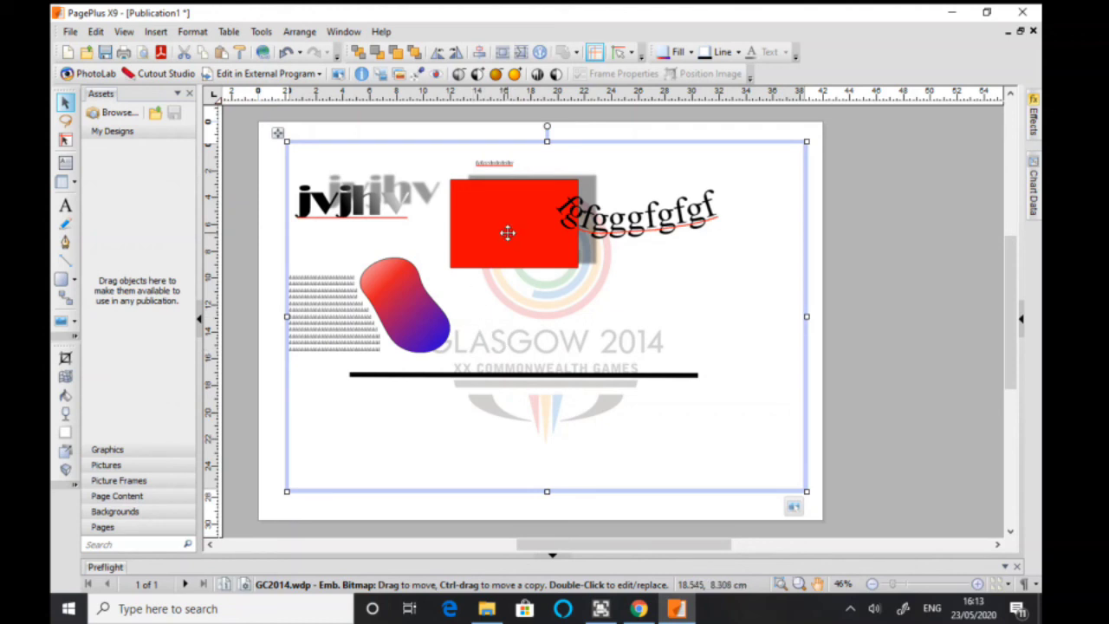
- Move the red rectangle off the logo to below the end of the curved text, near the page's right edge
left_click_drag(507, 208, 626, 238)
mouse_move(736, 285)
left_mouse_down()
mouse_move(767, 287)
mouse_move(728, 279)
left_mouse_up()
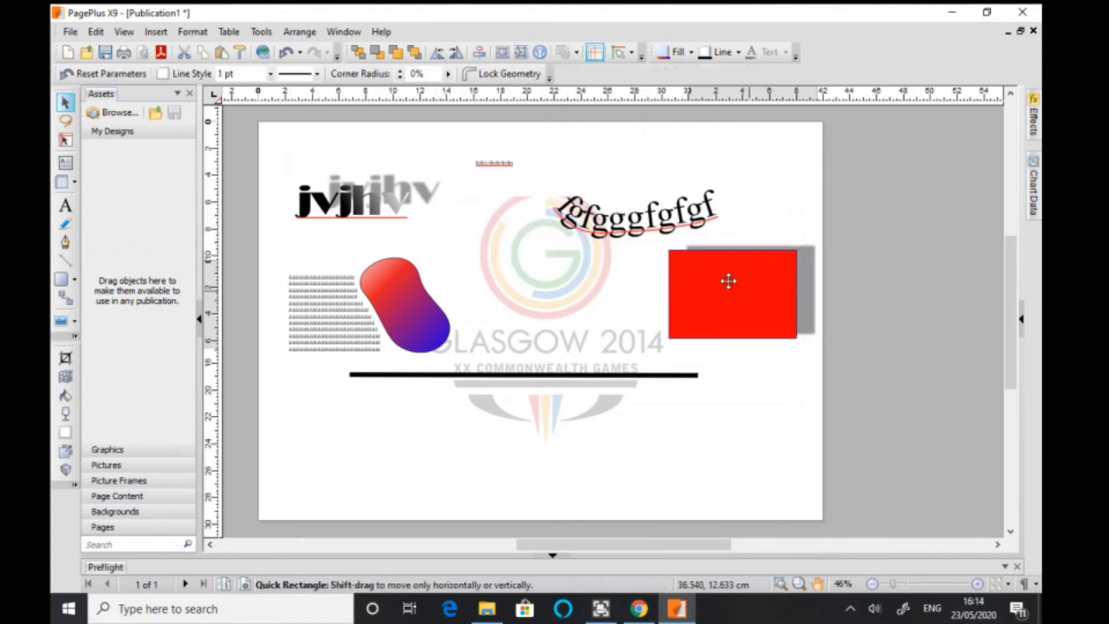
left_click(560, 167)
left_click_drag(546, 183, 621, 171)
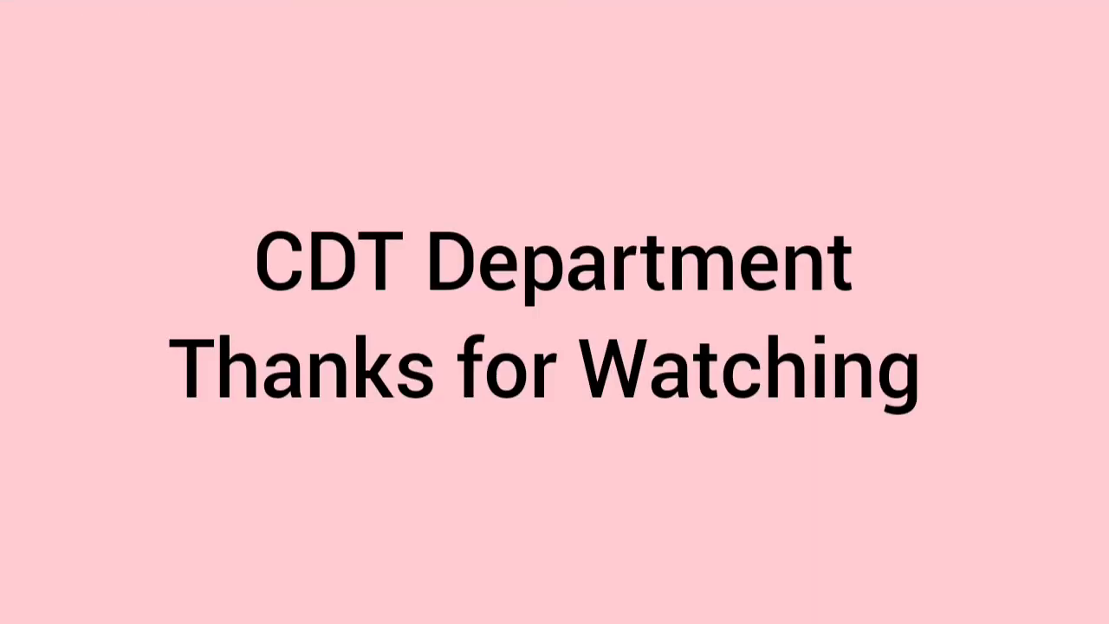